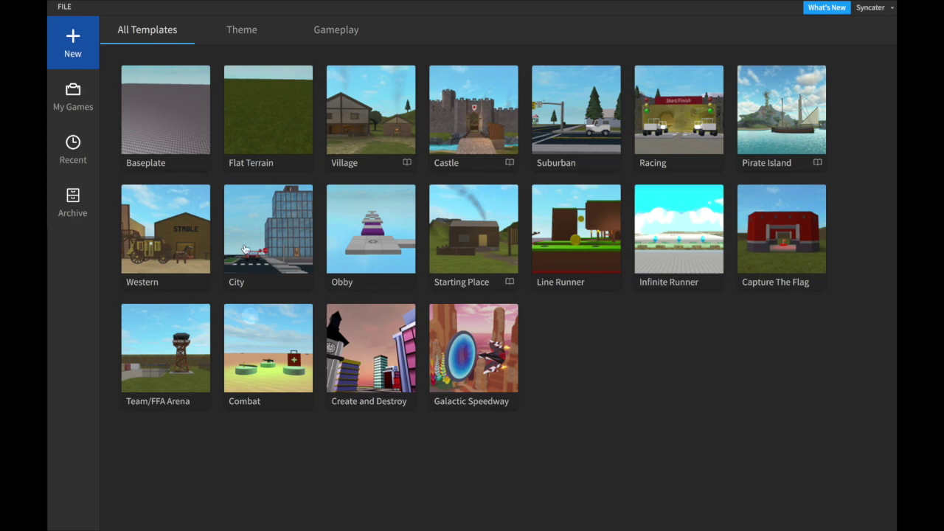
Create a new place from the Baseplate template
left_click(171, 135)
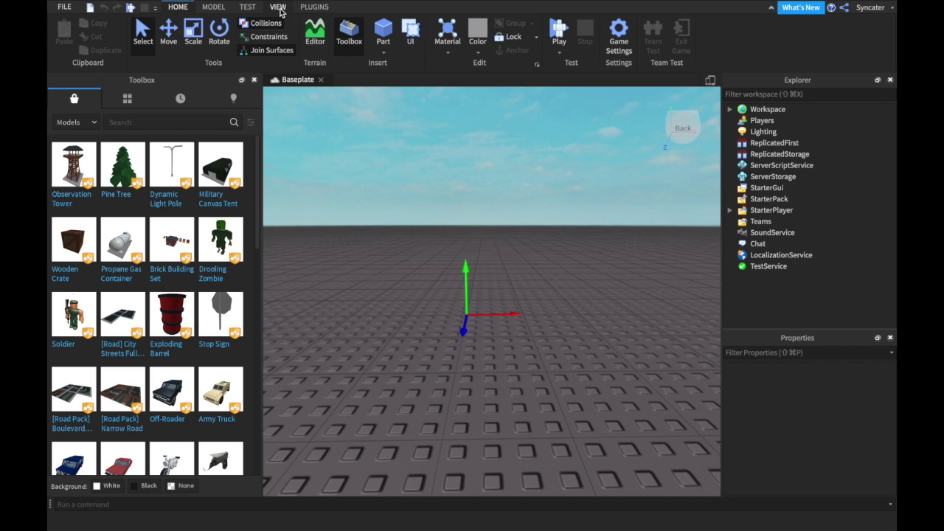
Look over the view display options and the list of installed plugins
left_click(279, 8)
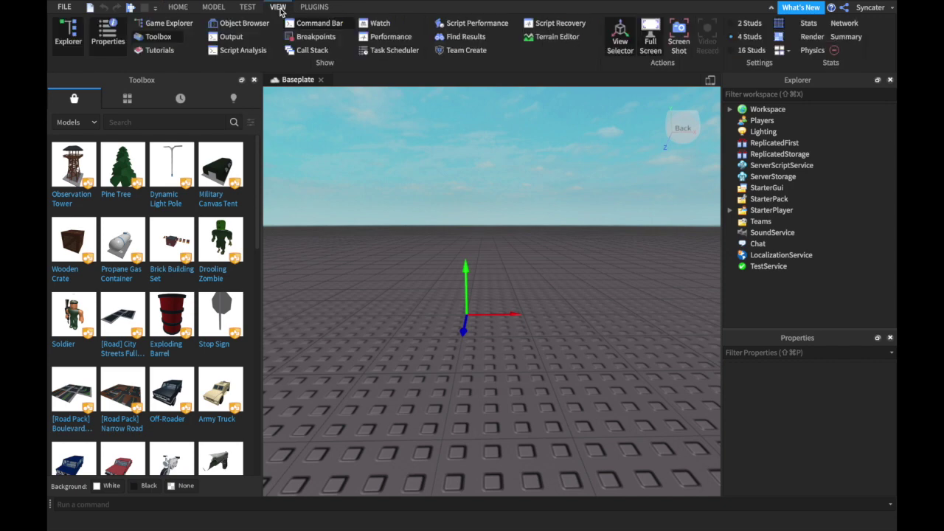
left_click(622, 50)
left_click(779, 39)
left_click(779, 39)
left_click(314, 7)
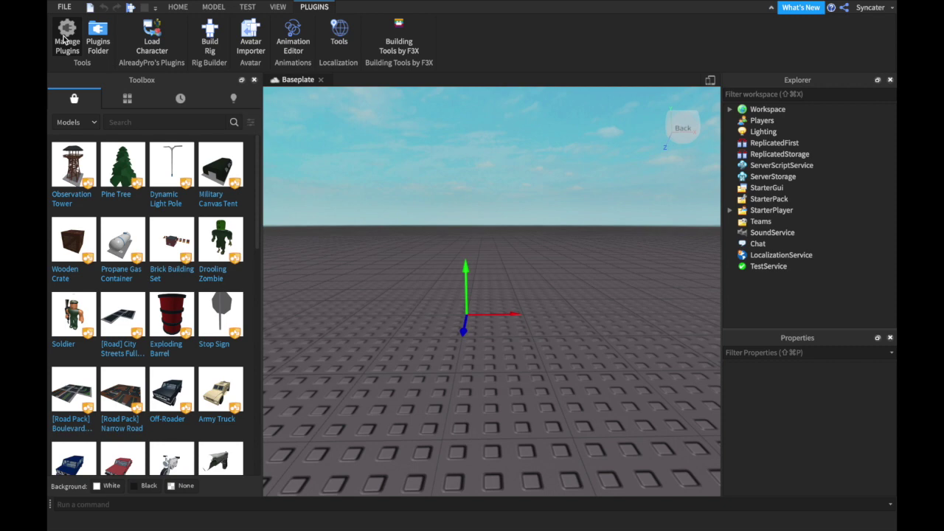
left_click(368, 380)
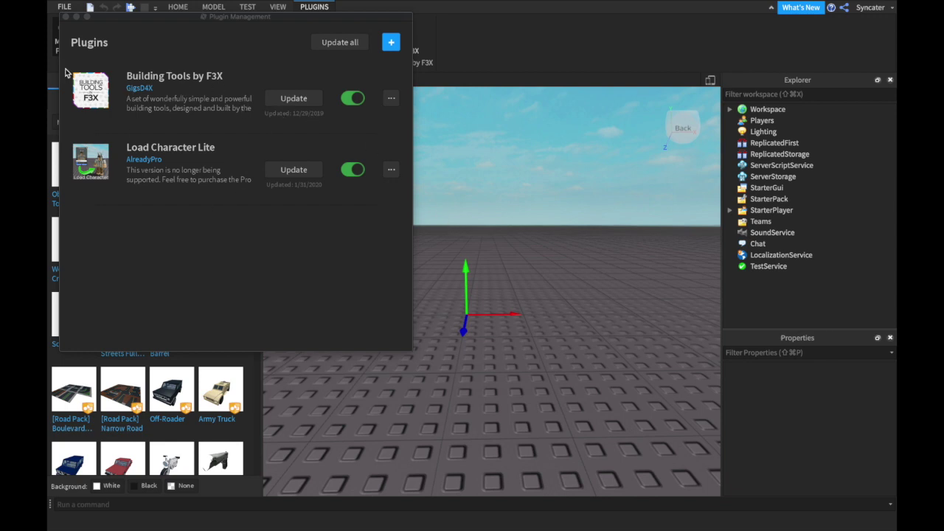
left_click(65, 16)
right_click_drag(501, 170, 501, 170)
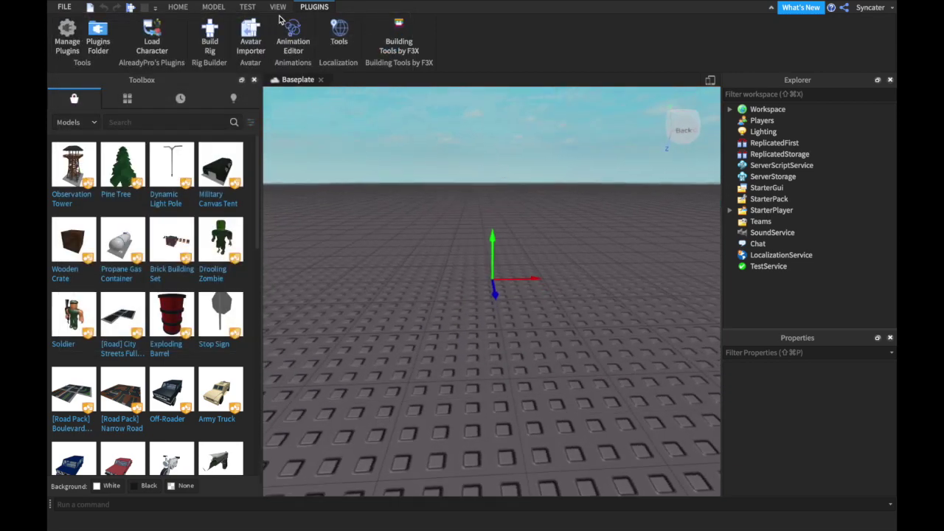
Use the Load Character plugin to spawn the account owner's avatar as an R6 character at the origin, and close the plugin
left_click(161, 51)
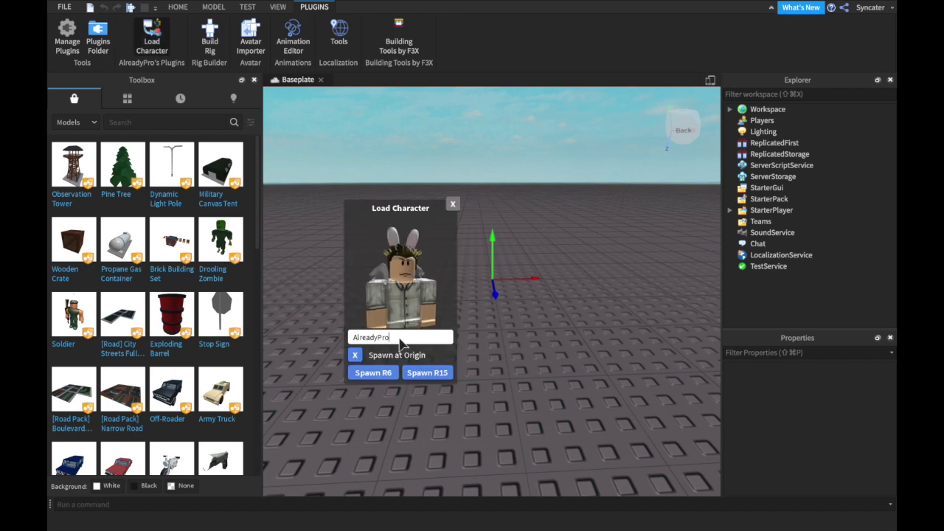
key("BackSpace")
key("BackSpace")
key("BackSpace")
key("BackSpace")
key("BackSpace")
key("BackSpace")
key("BackSpace")
key("BackSpace")
key("BackSpace")
type("sync")
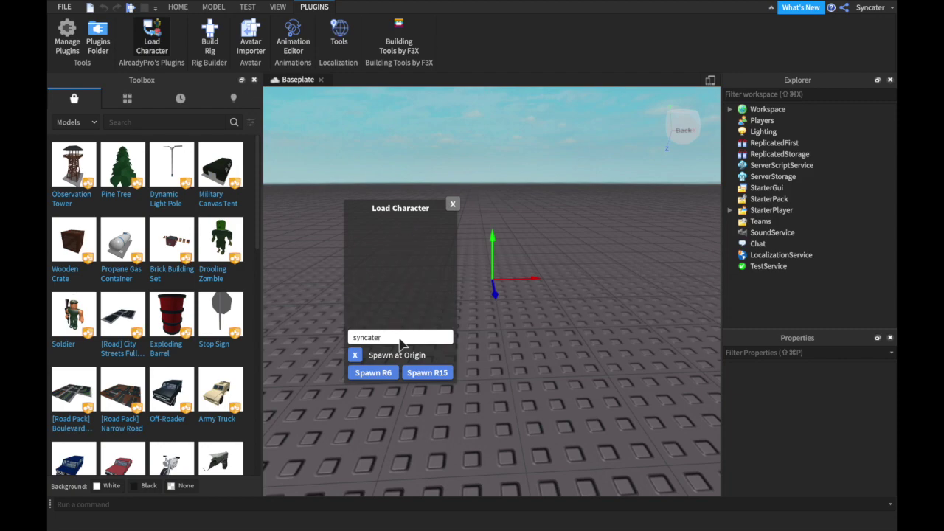
type("ater")
left_click(379, 373)
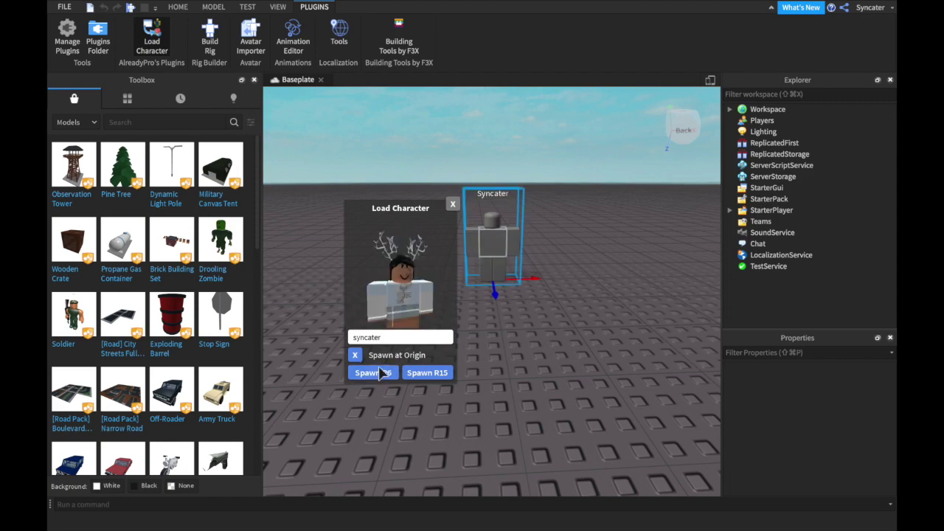
mouse_move(580, 297)
right_mouse_down()
mouse_move(590, 296)
mouse_move(580, 298)
right_mouse_up()
scroll(578, 300, "down", 3)
scroll(579, 297, "up", 1)
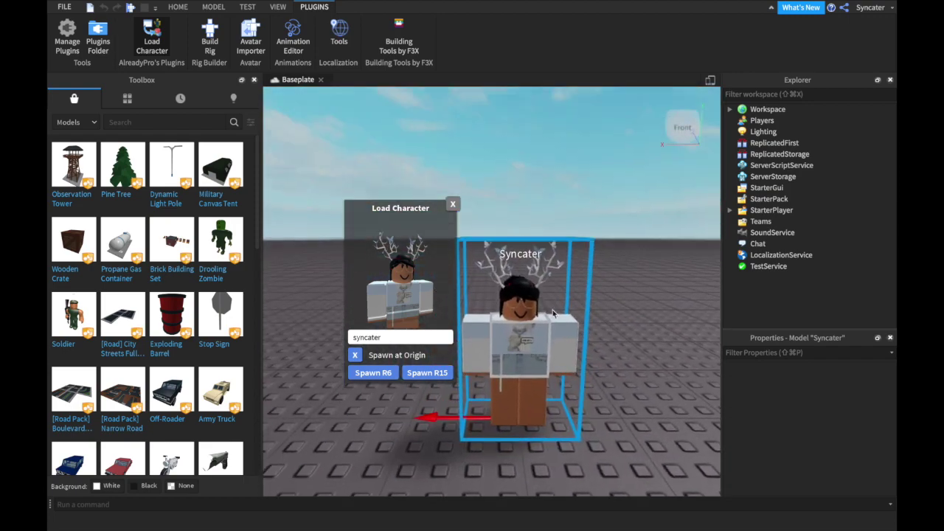
left_click(355, 357)
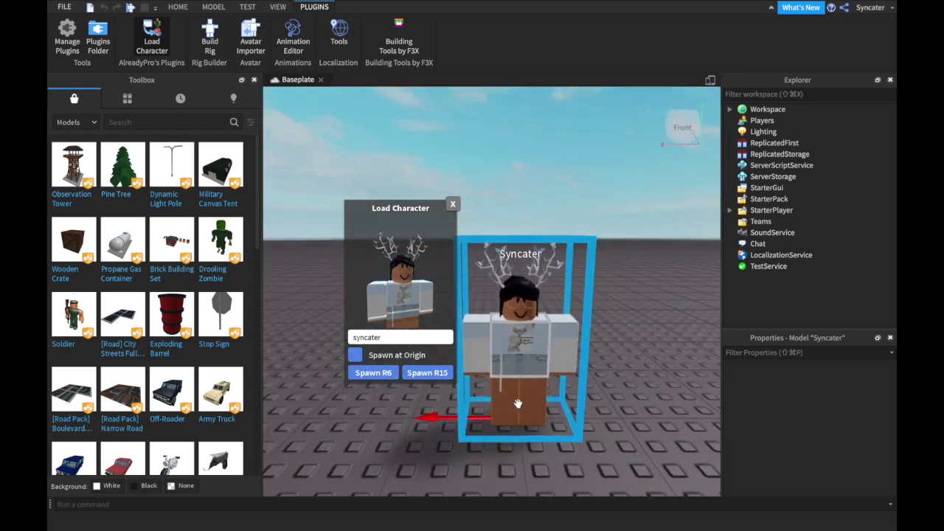
left_click(355, 355)
right_click_drag(582, 179, 582, 178)
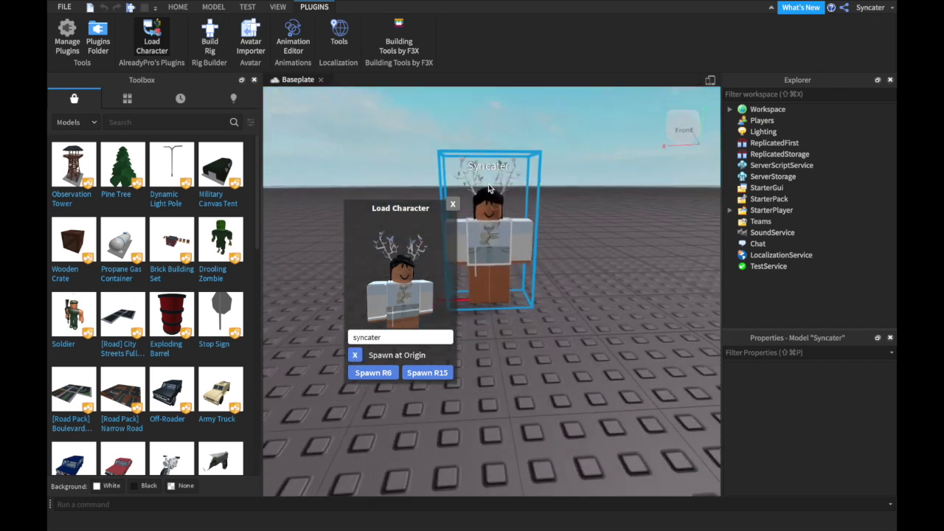
left_click(453, 205)
Find "pie" among the Toolbox models and insert the third result, a golden lattice-topped Pie, near the character
scroll(472, 221, "down", 3)
left_click(155, 125)
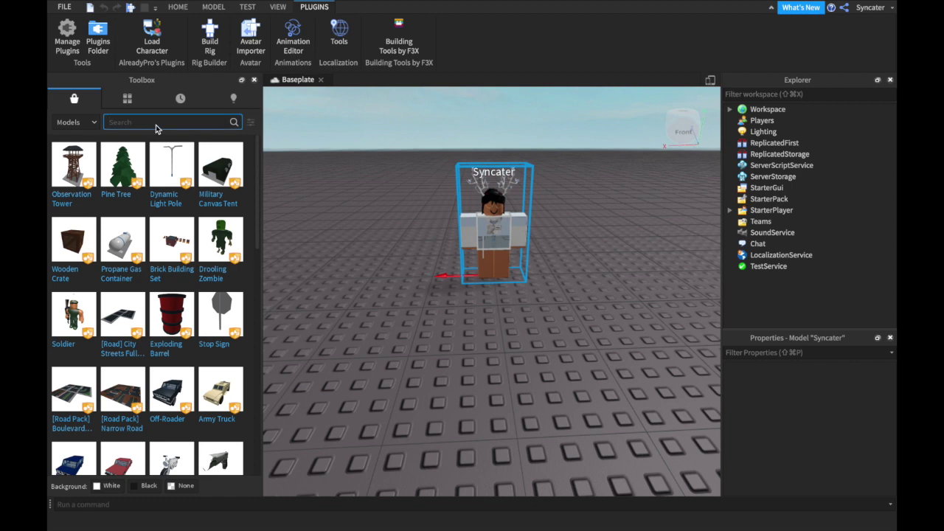
type("pie")
key("Return")
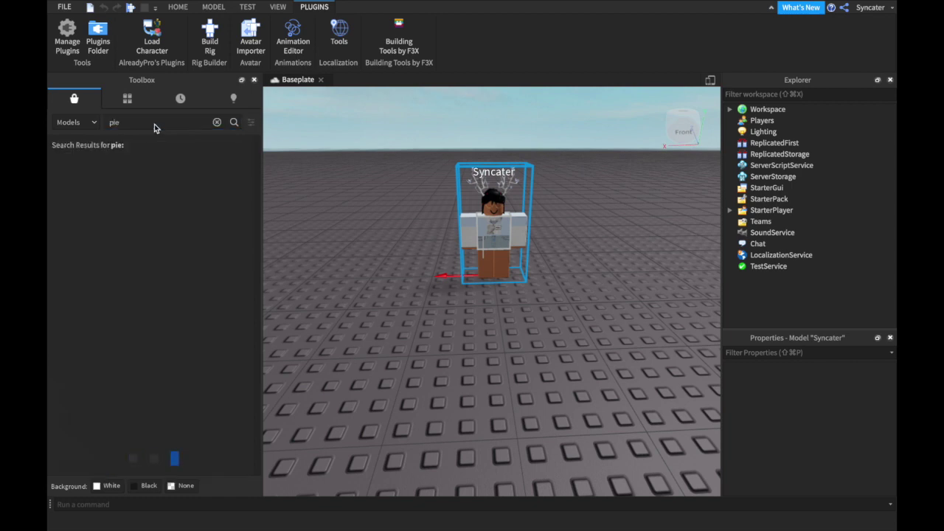
scroll(323, 280, "up", 2)
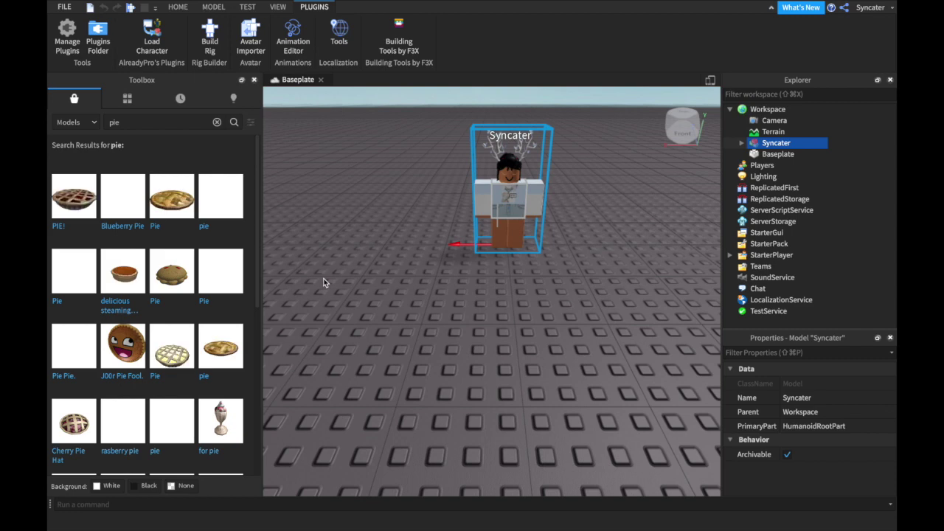
right_click_drag(324, 283, 324, 283)
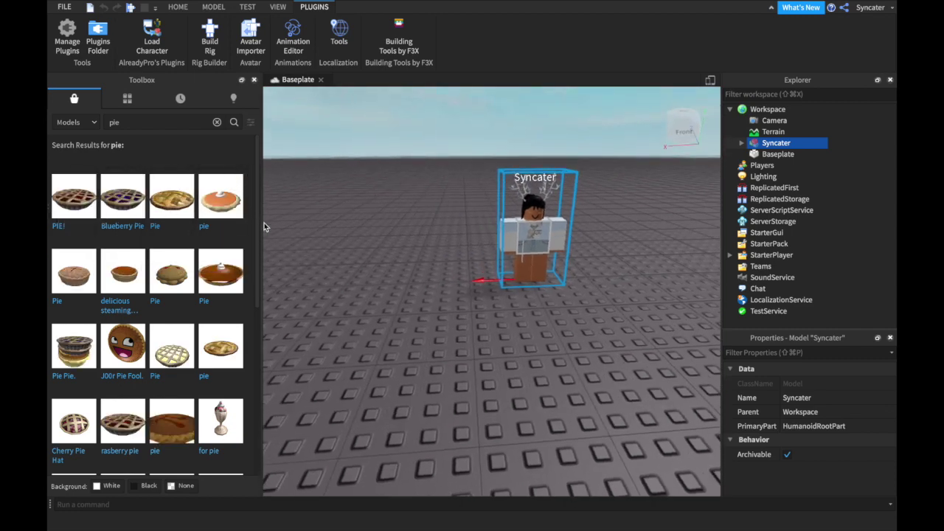
right_click_drag(285, 289, 284, 255)
left_click(169, 207)
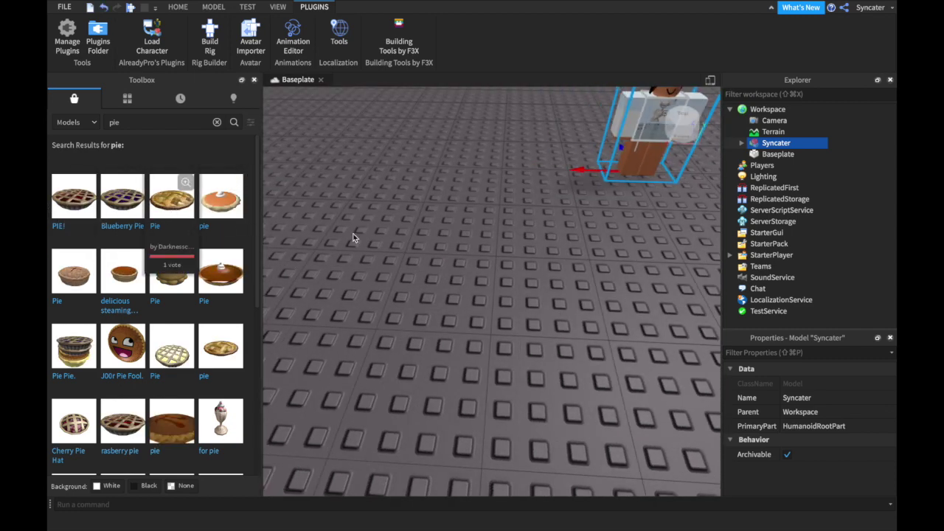
scroll(469, 254, "down", 10)
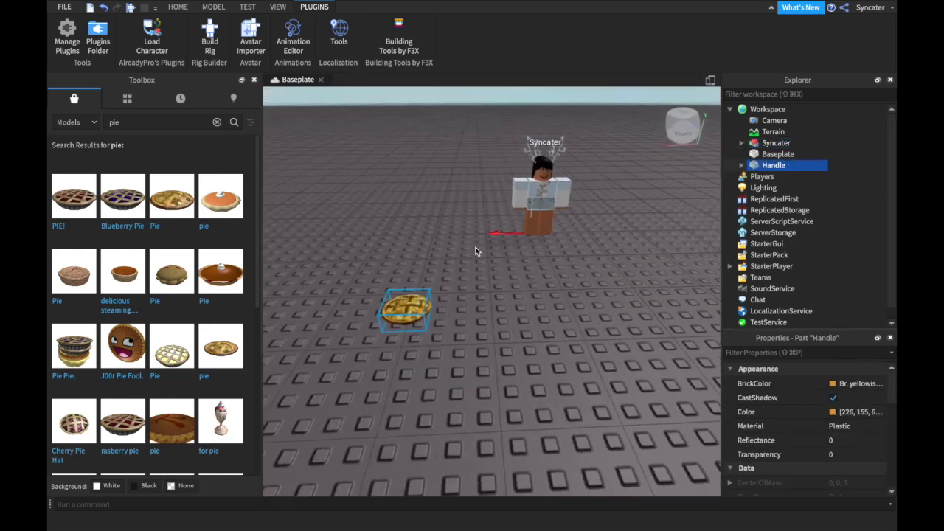
key("a")
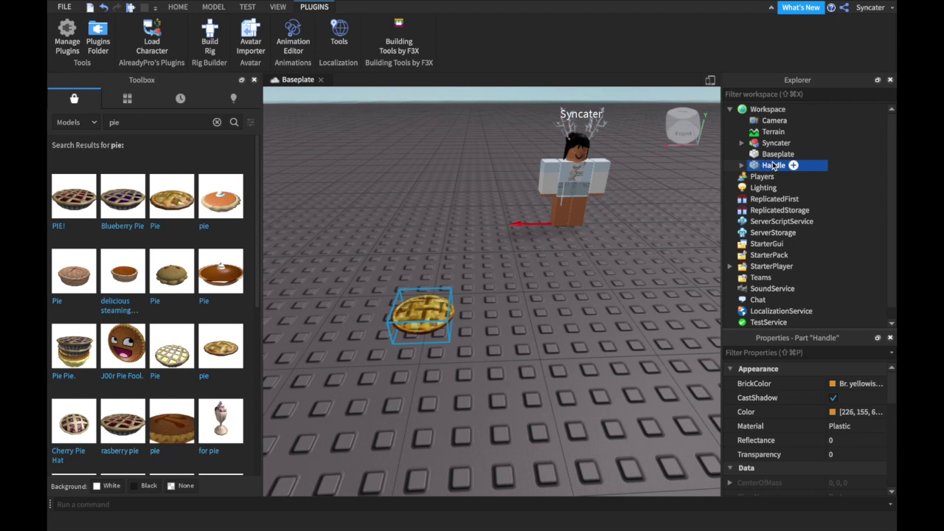
Group the pie's Handle part into a model and move that model inside the character model
key("ctrl+g")
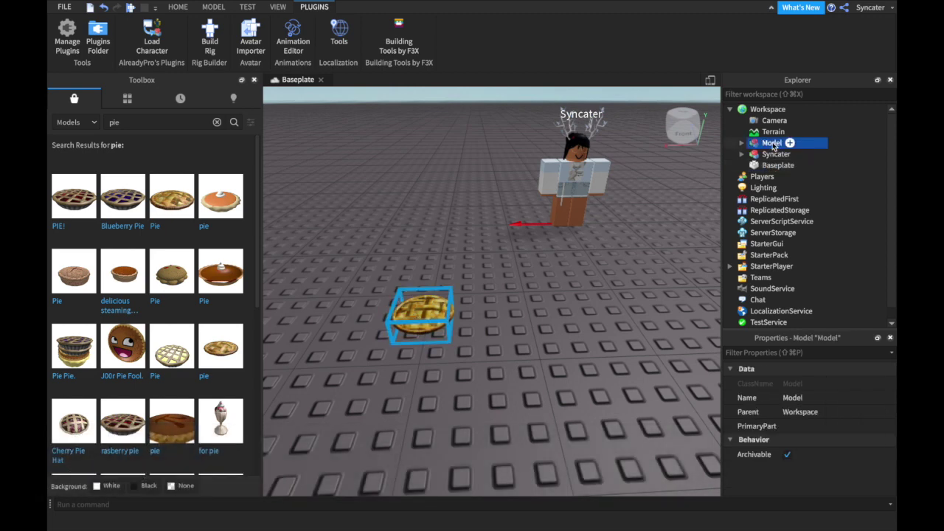
mouse_move(774, 144)
left_mouse_down()
mouse_move(780, 155)
mouse_move(747, 156)
mouse_move(773, 144)
left_mouse_up()
left_click_drag(762, 147, 767, 154)
scroll(768, 157, "down", 2)
scroll(778, 163, "up", 2)
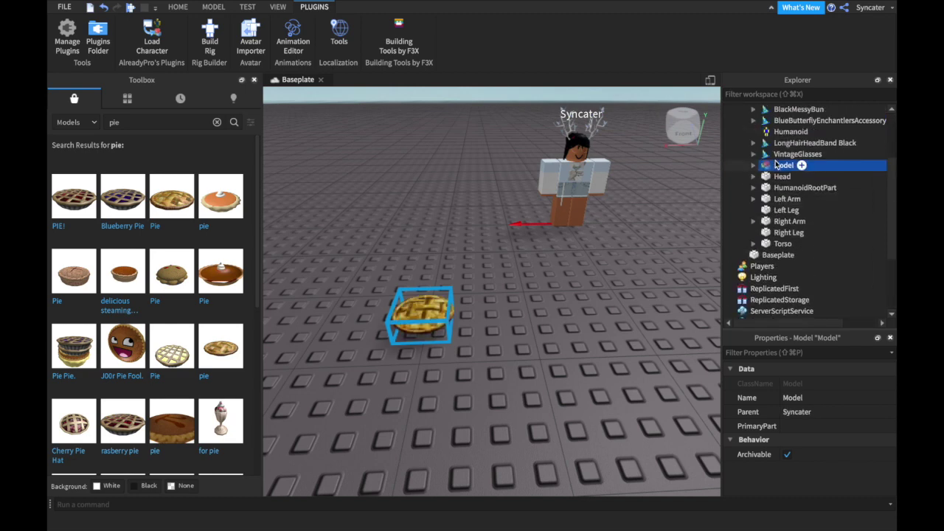
scroll(787, 167, "up", 3)
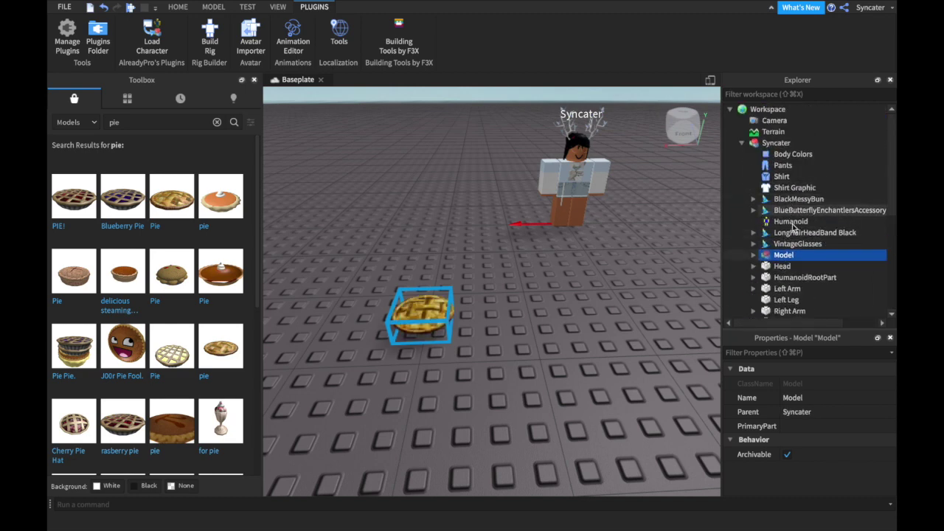
left_click(741, 143)
left_click(741, 143)
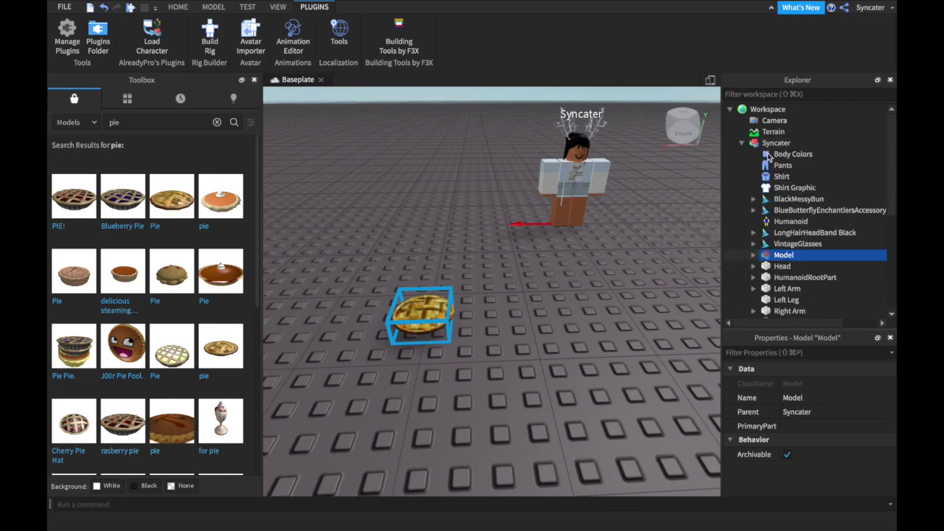
Delete the face decal from the character's Head
scroll(797, 190, "down", 2)
right_click_drag(636, 282, 635, 275)
scroll(636, 284, "up", 3)
scroll(635, 283, "down", 1)
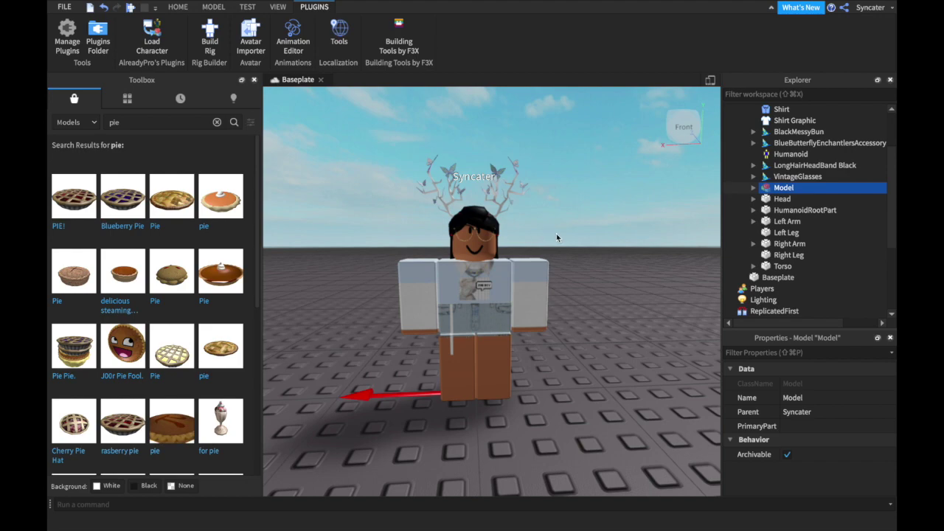
left_click(753, 198)
left_click(793, 265)
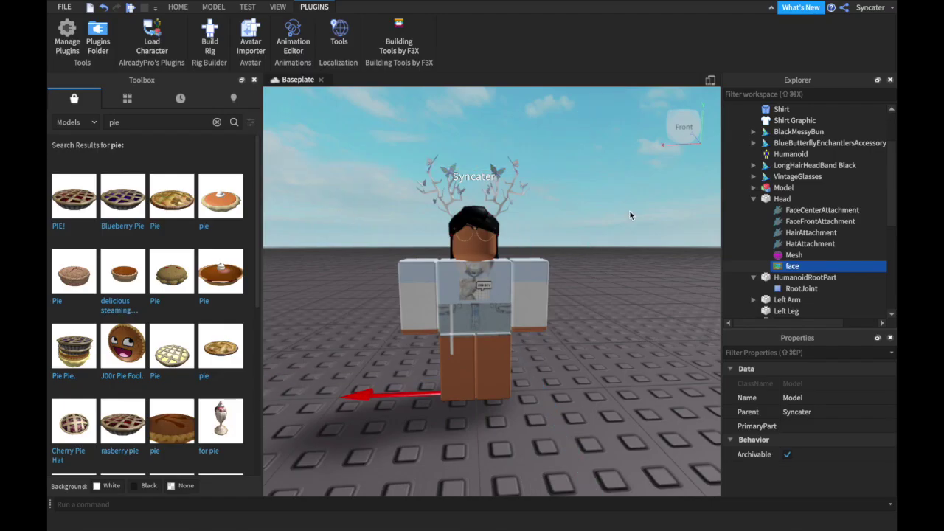
Export the character model with the pie as a file named "Improved GFX Video"
scroll(630, 213, "down", 5)
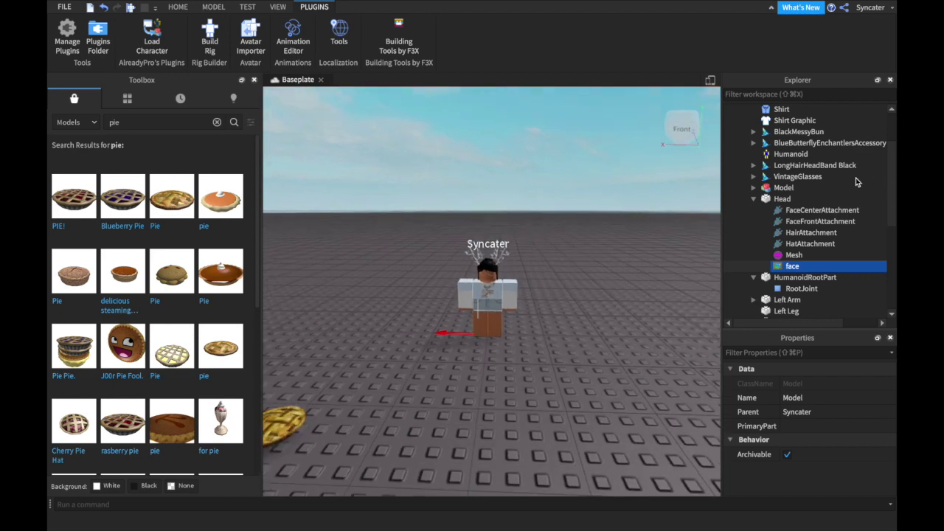
scroll(848, 183, "down", 3)
scroll(819, 185, "up", 5)
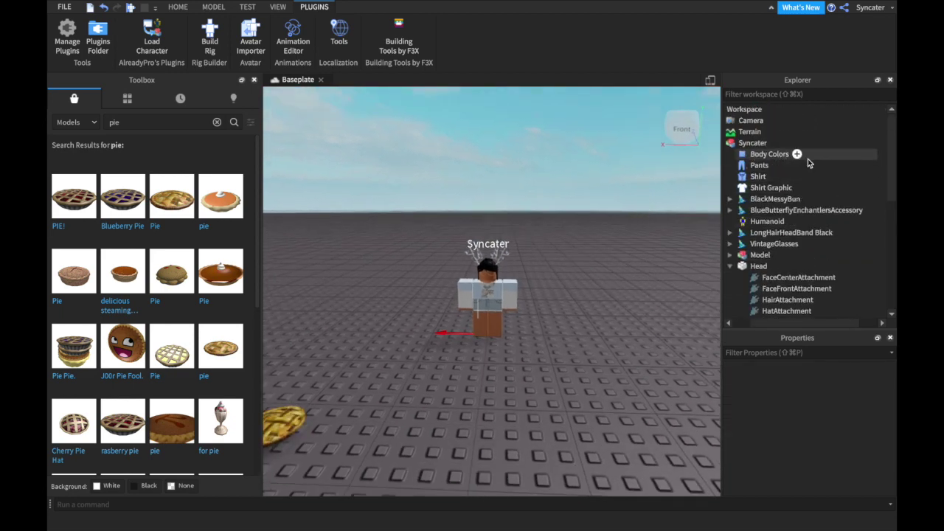
scroll(809, 162, "down", 5)
scroll(819, 163, "up", 5)
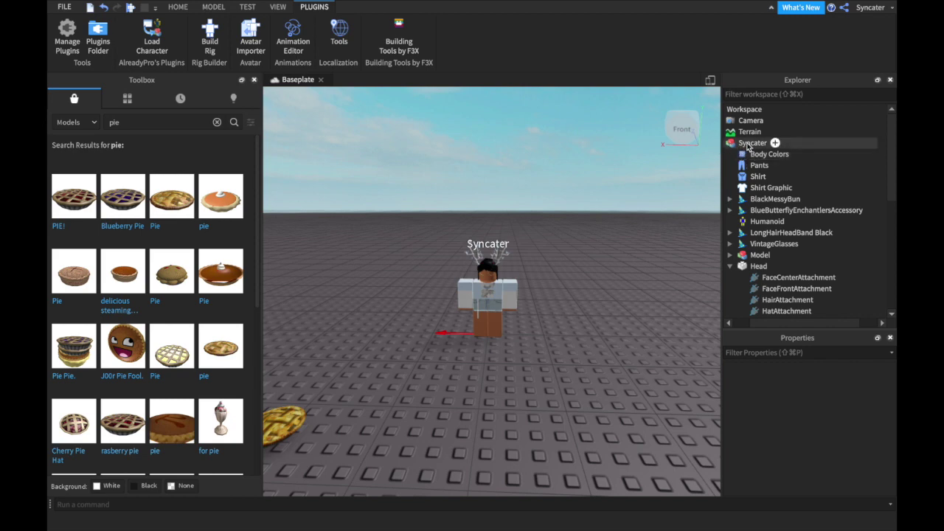
right_click(749, 146)
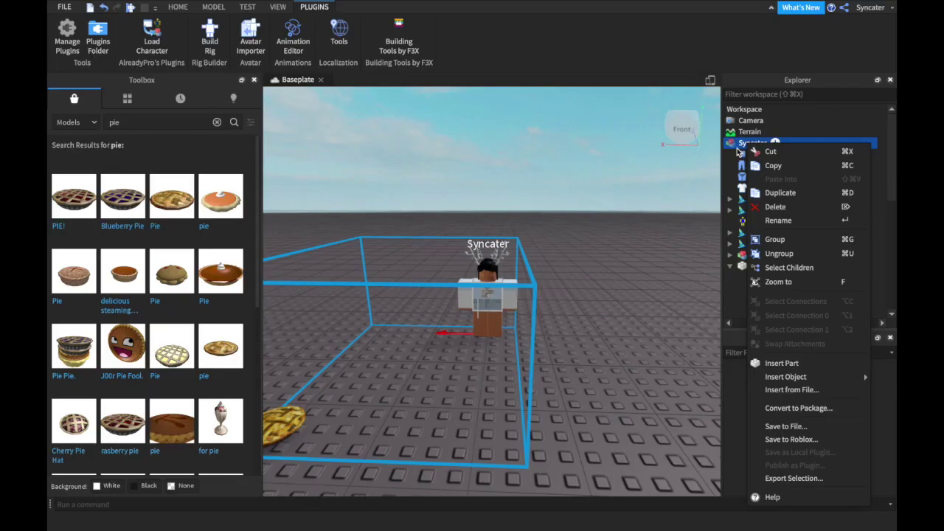
left_click(794, 480)
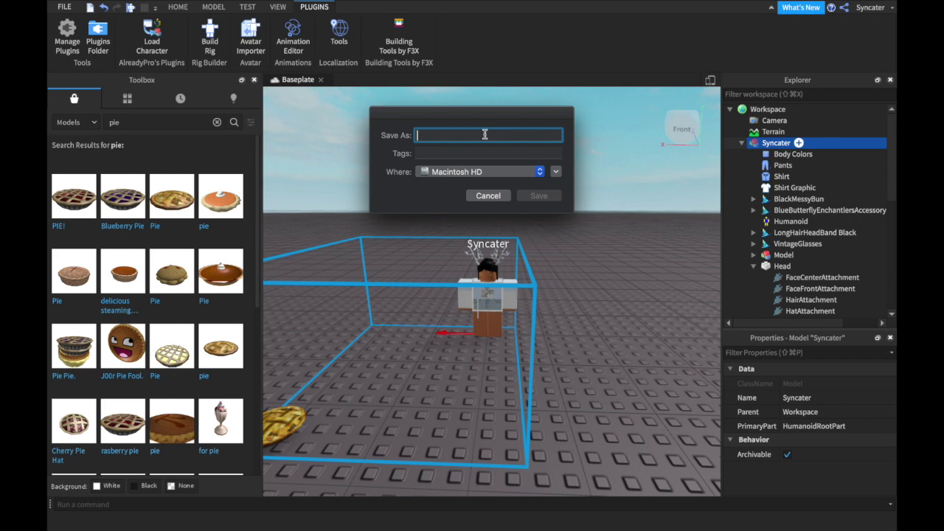
type("Improved GFX Video")
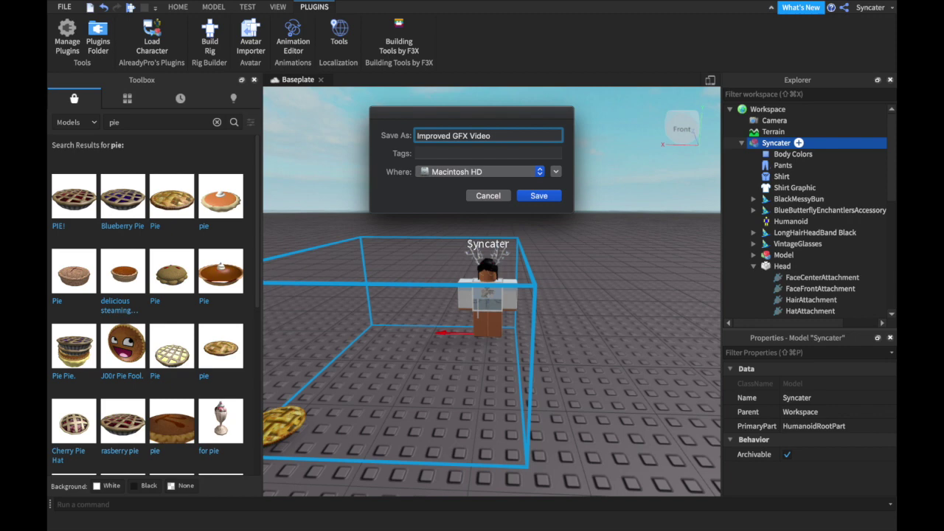
key("super+d")
left_click(536, 196)
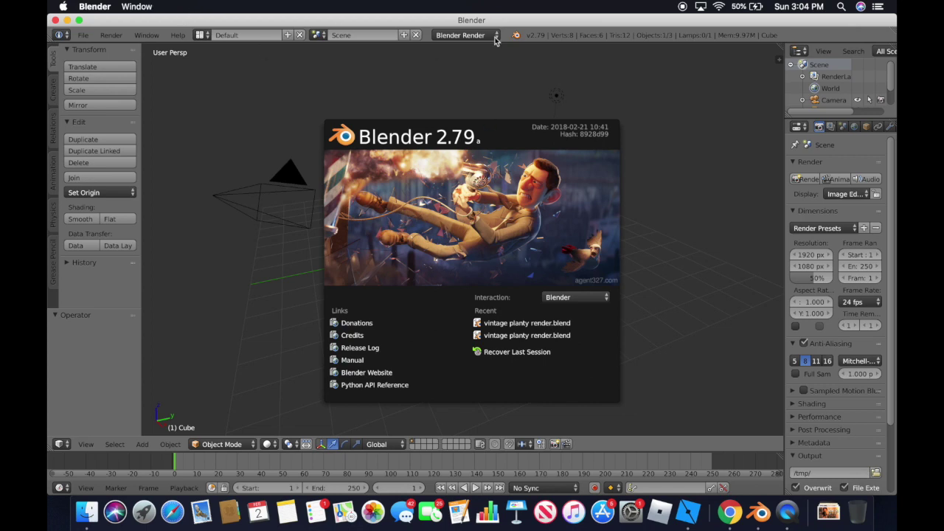
Switch to Blender, dismiss the splash screen and delete the default cube
left_click(576, 109)
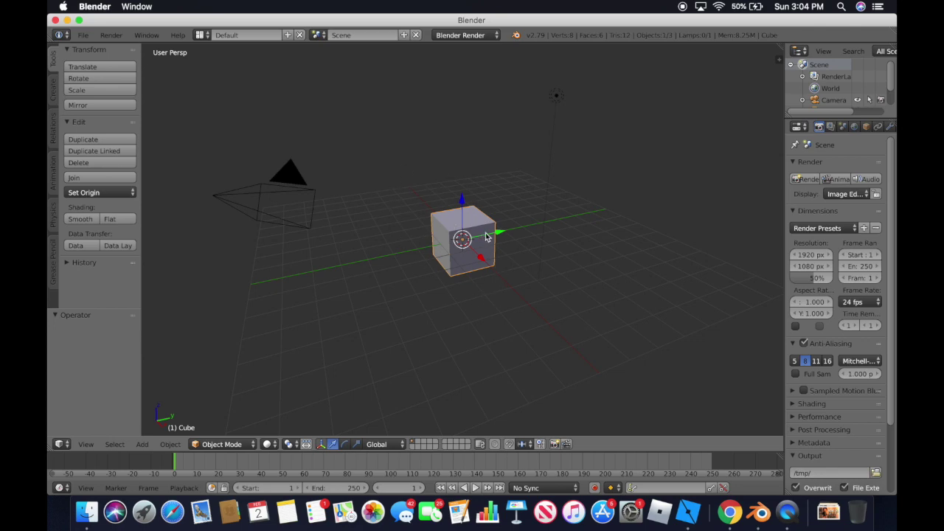
key("x")
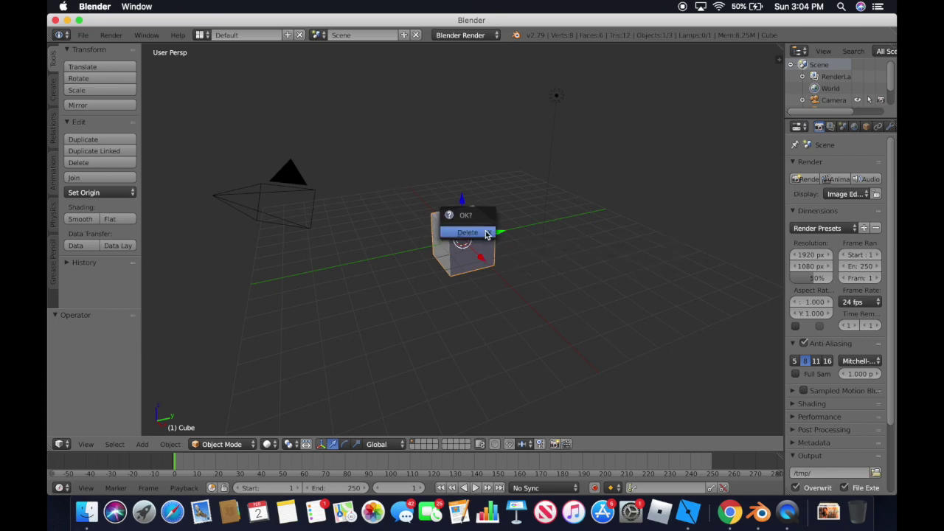
left_click(485, 235)
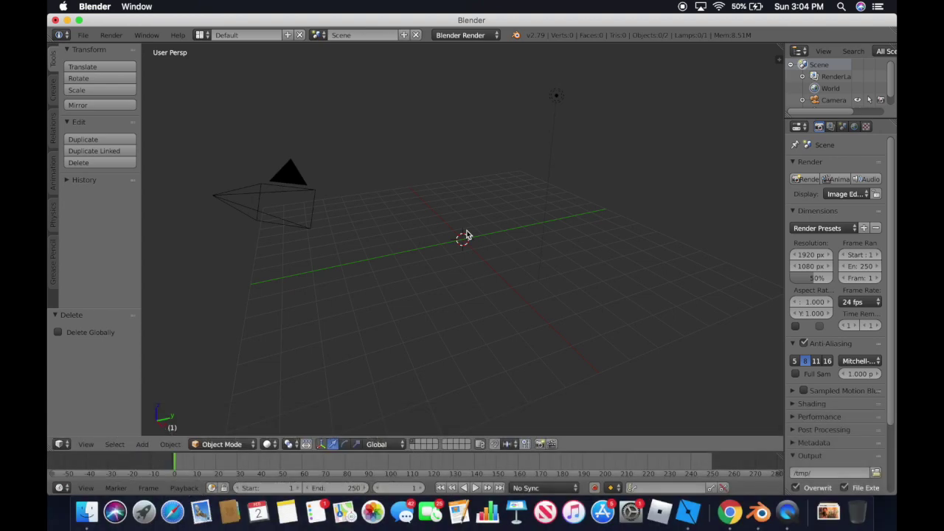
Fly around the empty scene to examine the grid, camera and lamp, ending with a front-facing view of the grid centre
key("shift+f")
key("a")
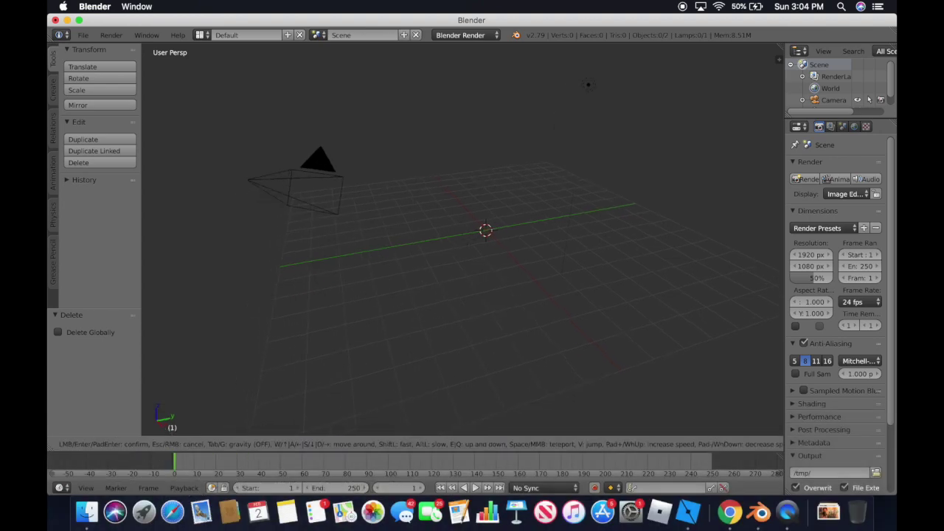
key("a")
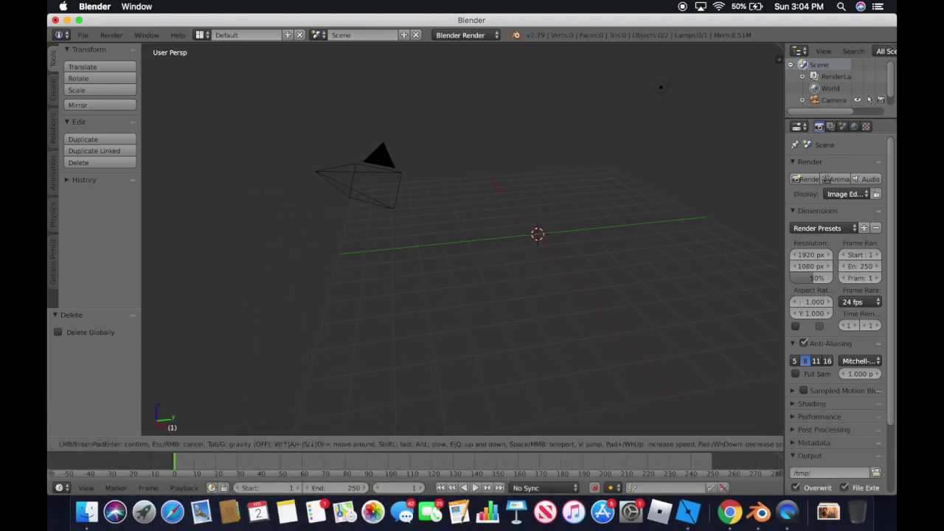
key("d")
key("w")
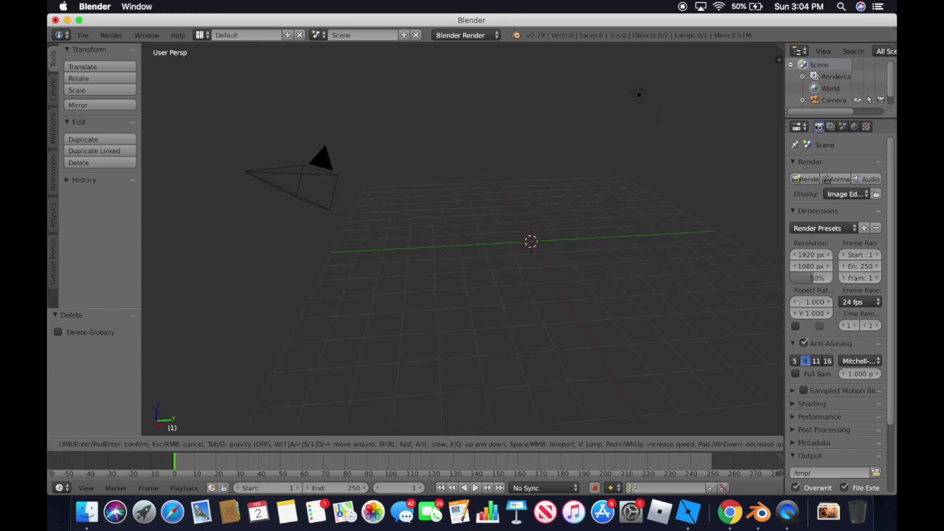
key("d")
key("w")
key("d")
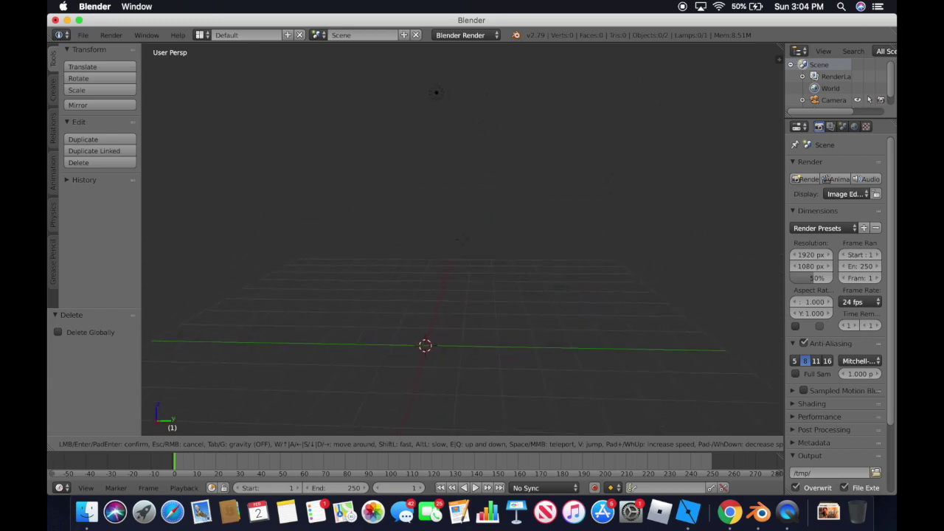
key("e")
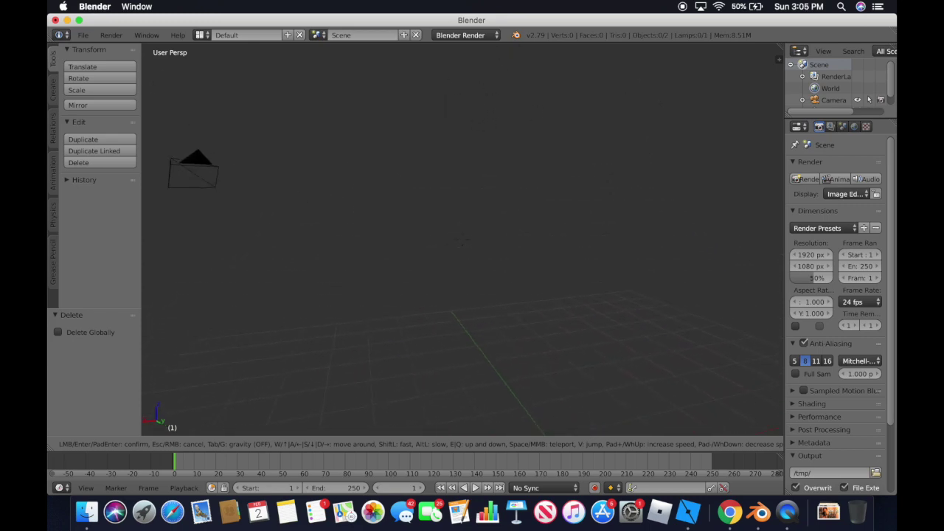
key("q")
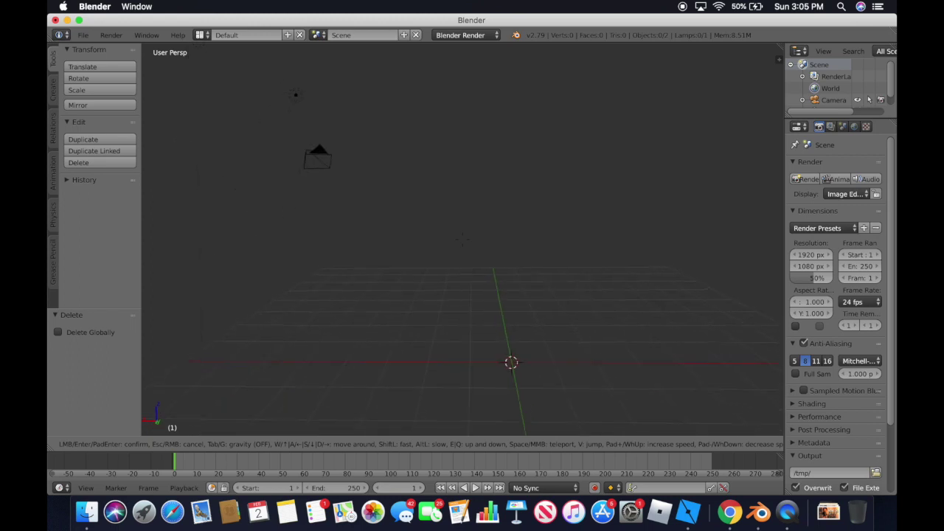
key("s")
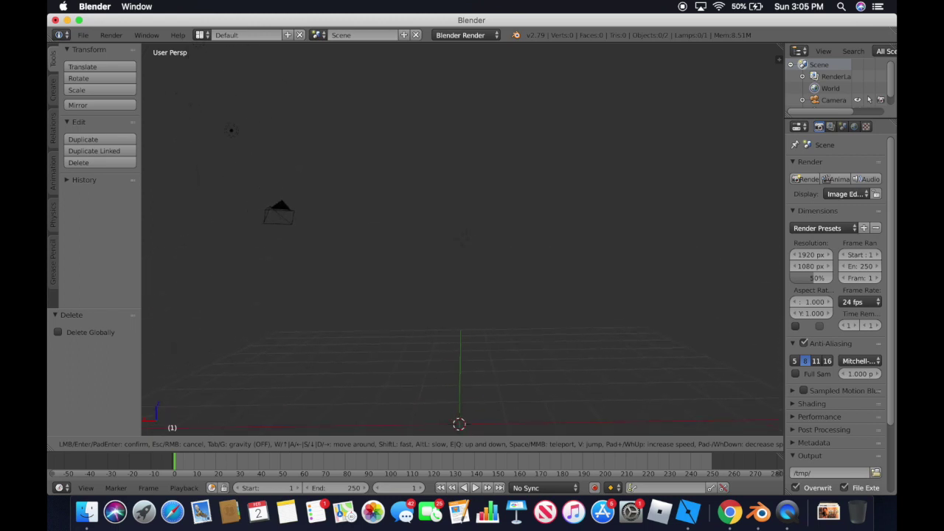
left_click(365, 88)
Import the Wavefront file "Improved GFX Video .obj" from the Desktop and set the viewport shading to Material
left_click(82, 36)
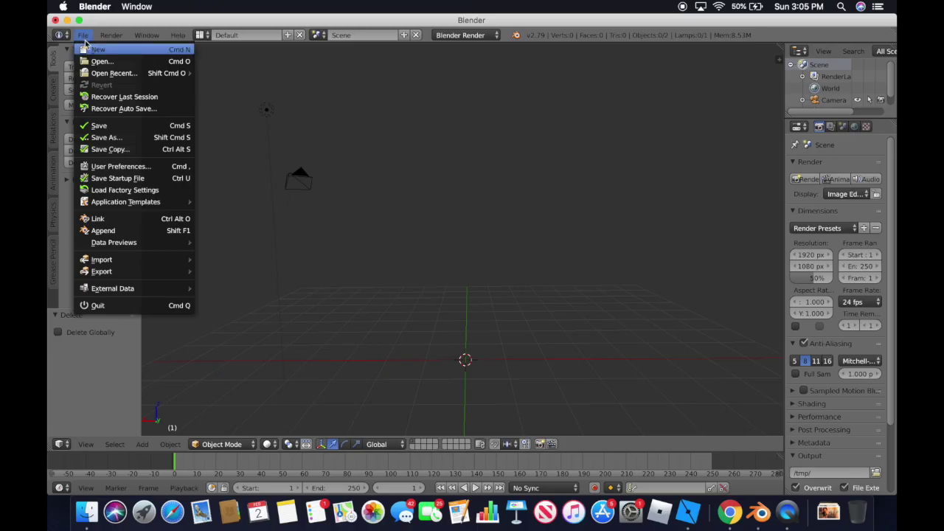
mouse_move(108, 261)
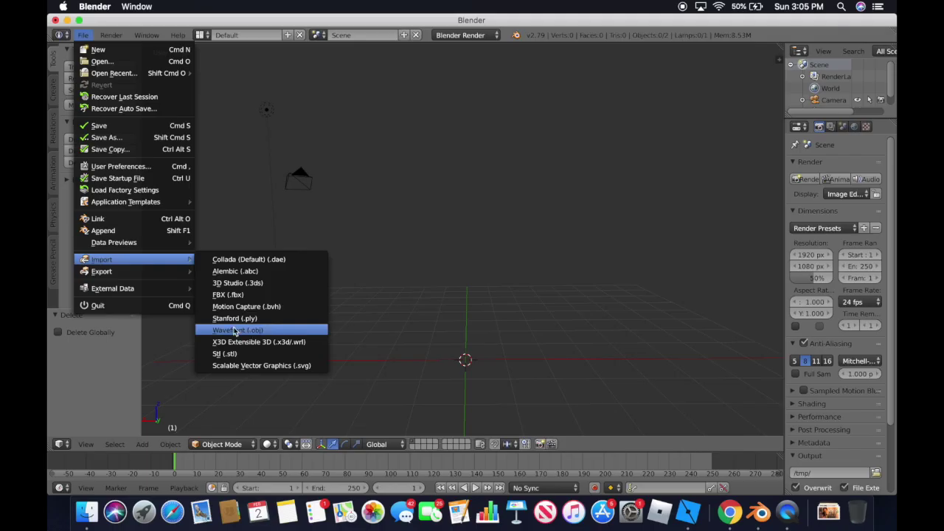
left_click(484, 132)
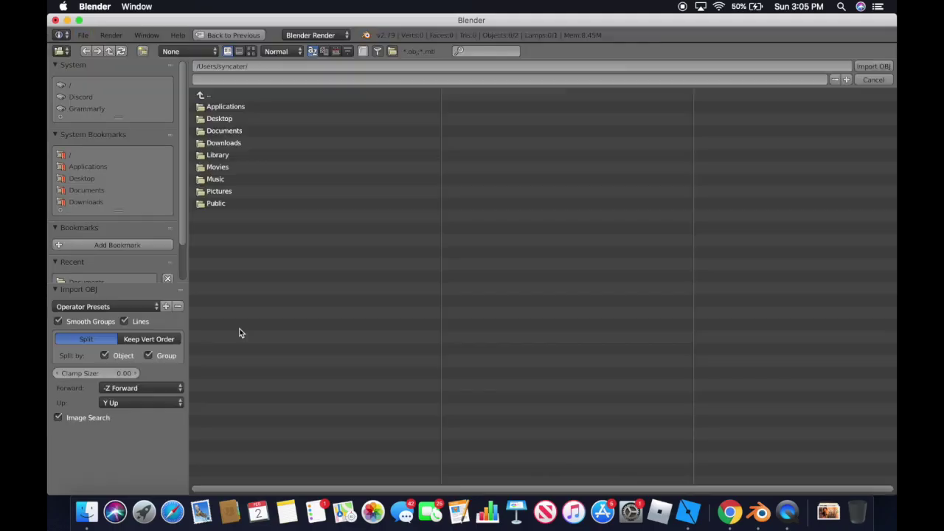
left_click(95, 181)
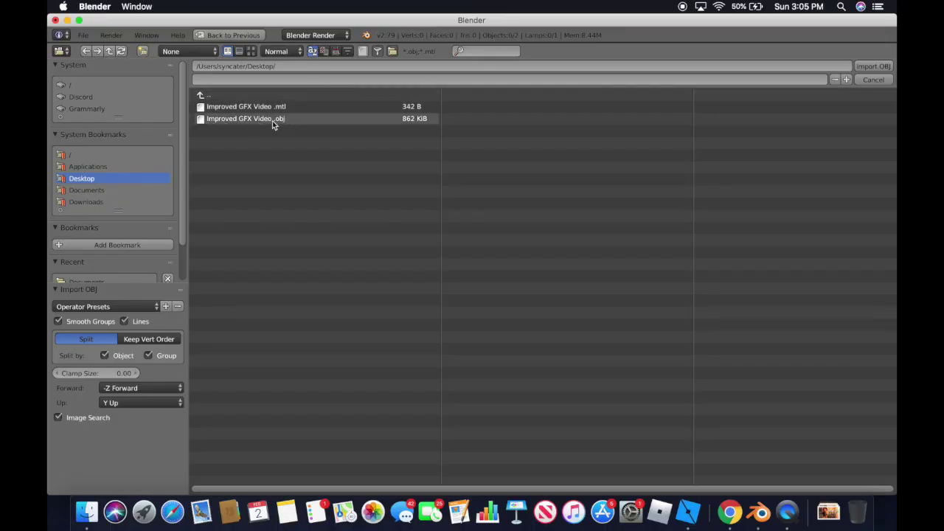
left_click(287, 119)
left_click(870, 67)
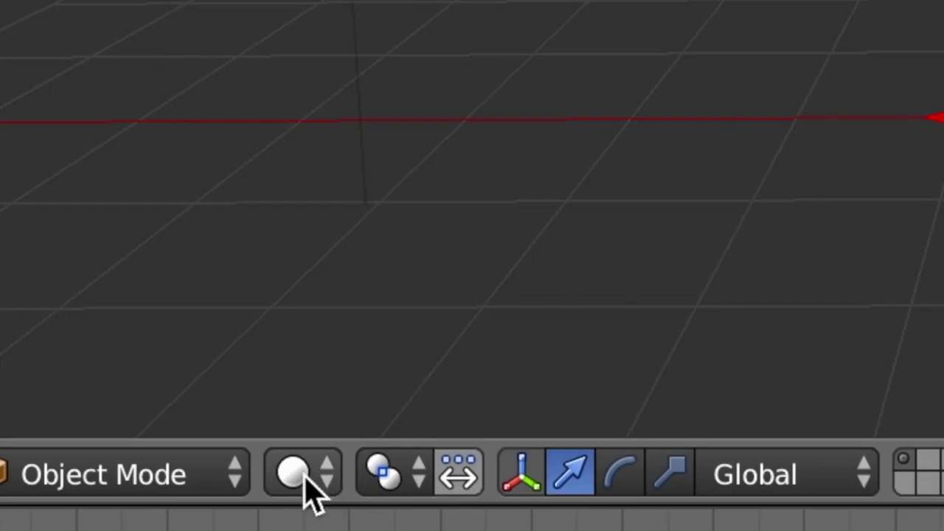
left_click(270, 445)
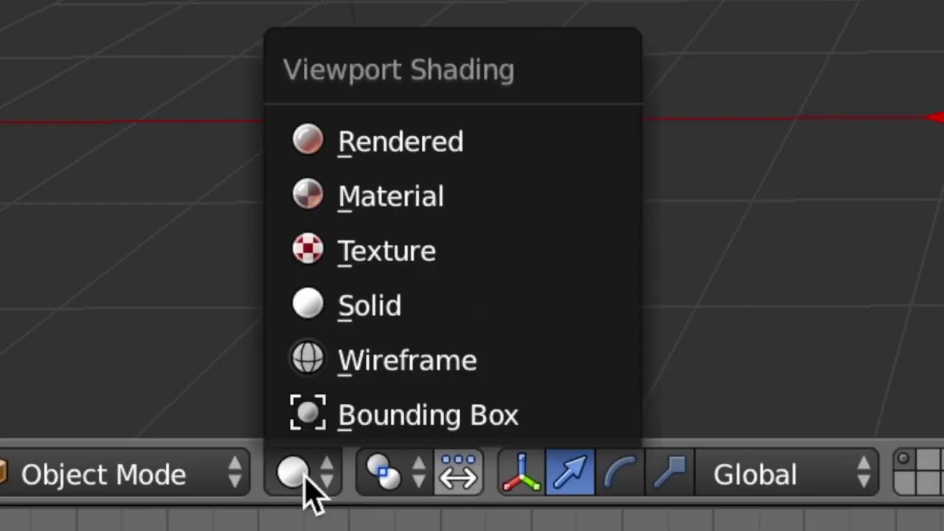
left_click(399, 206)
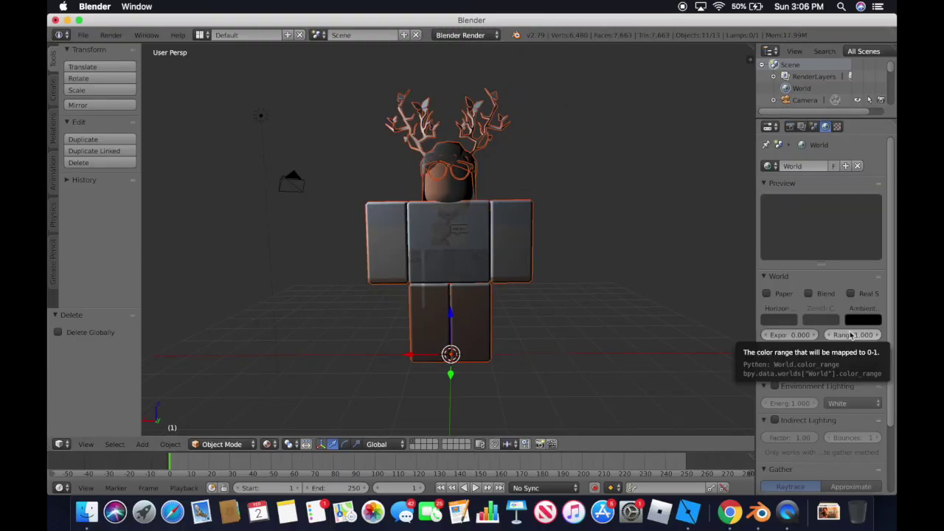
Change the lamp to a Hemi light with Specular turned off, and move it -0.449 along the X axis
scroll(827, 85, "down", 2)
left_click(826, 86)
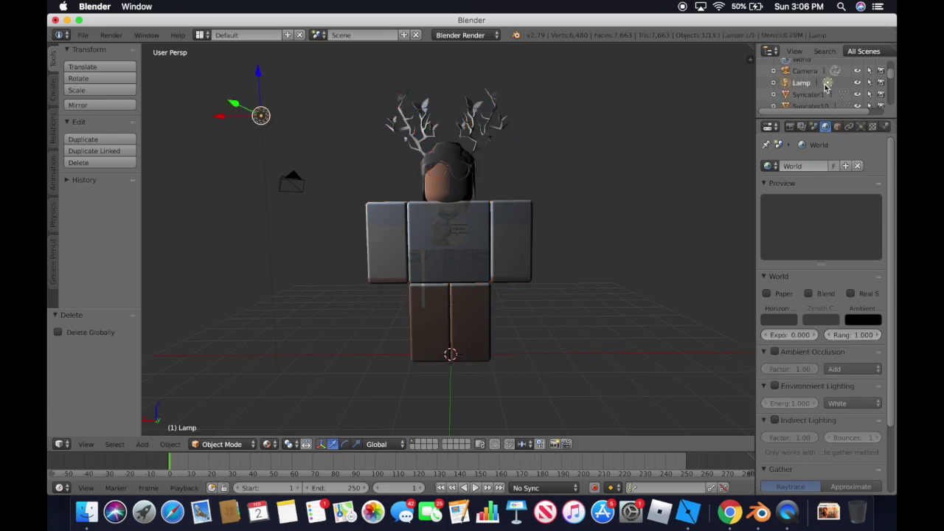
left_click(861, 127)
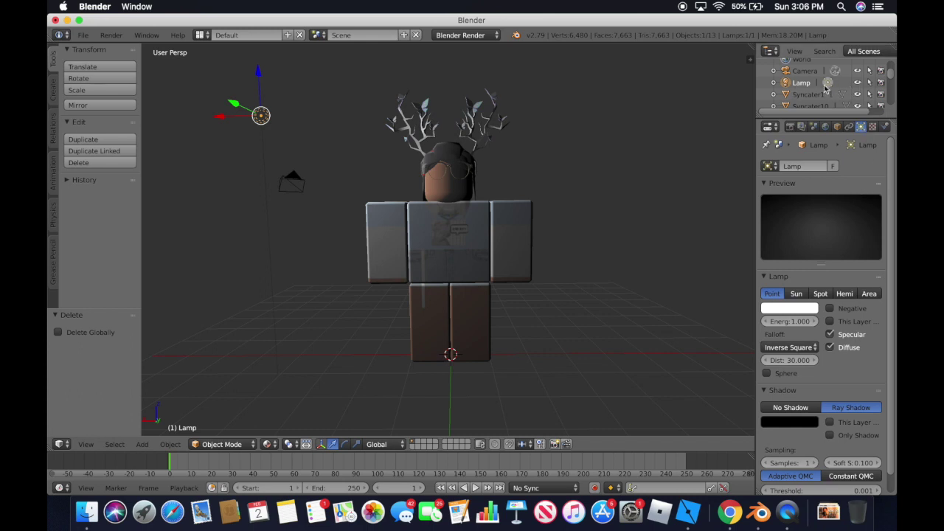
scroll(832, 101, "up", 2)
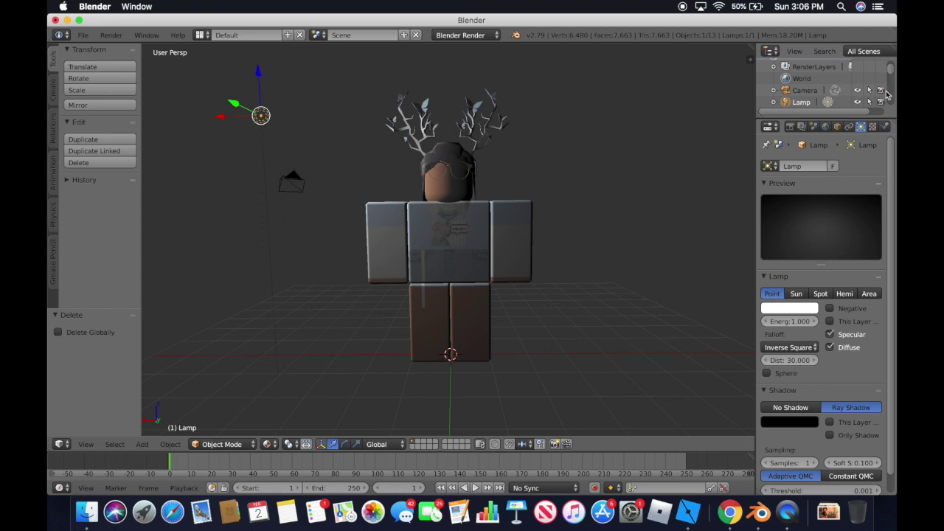
scroll(816, 87, "up", 1)
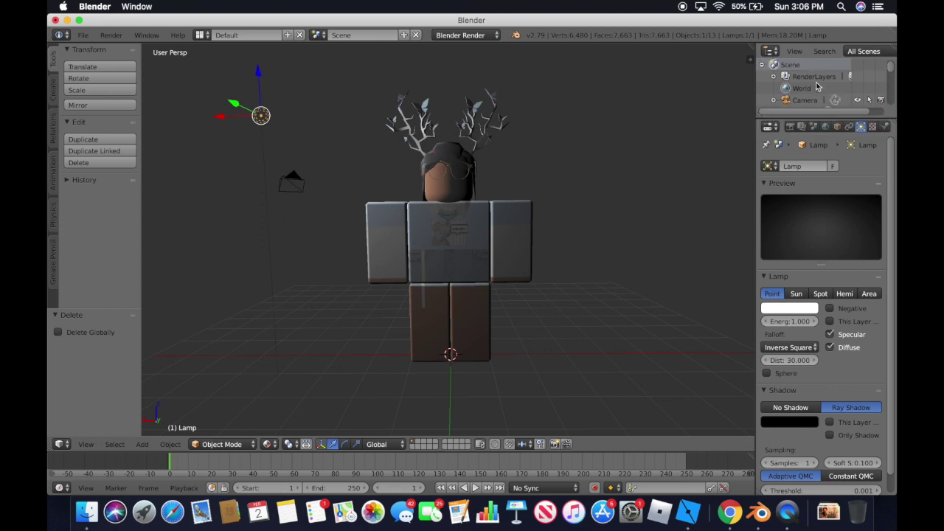
scroll(817, 89, "down", 2)
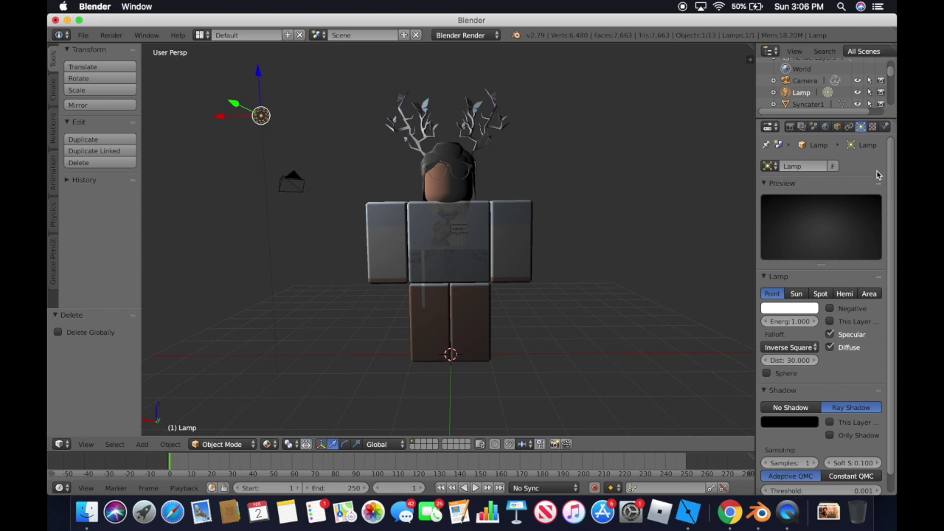
left_click(832, 336)
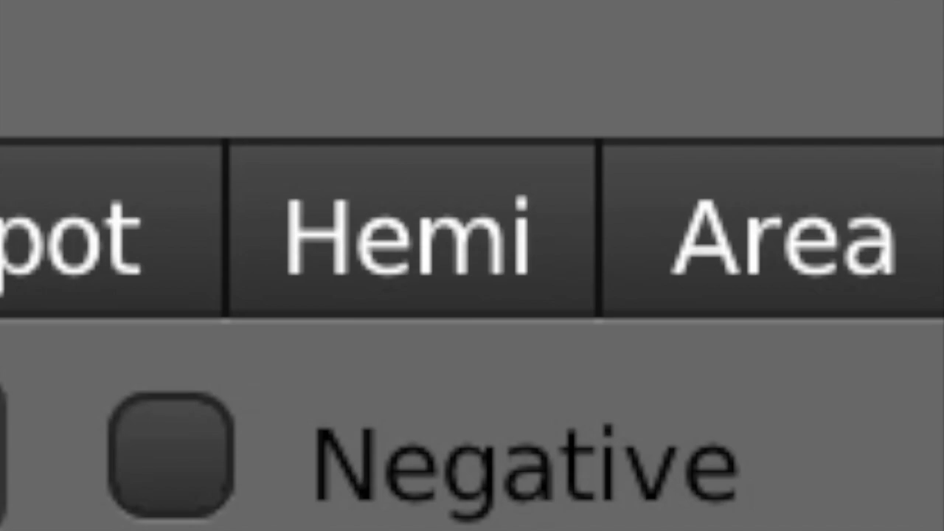
left_click(325, 243)
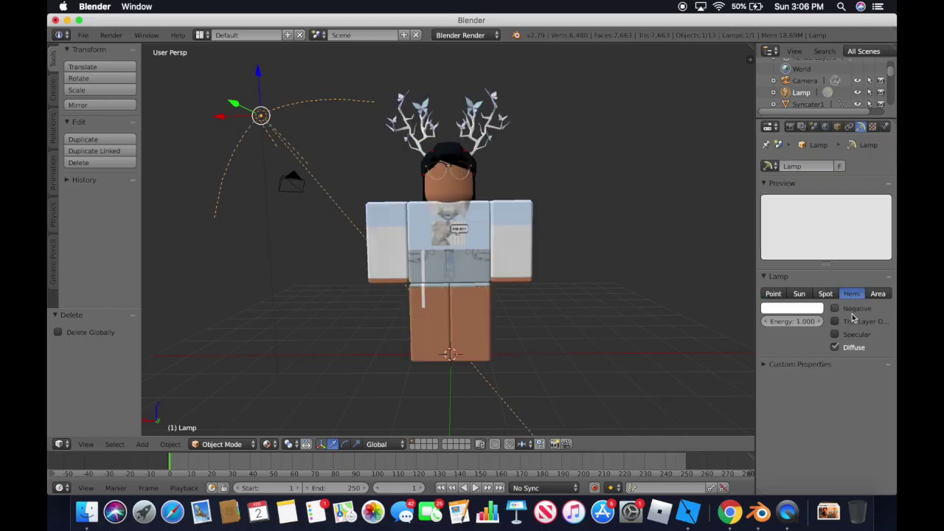
left_click_drag(220, 123, 245, 143)
Select the pie lying away from the character
key("shift+f")
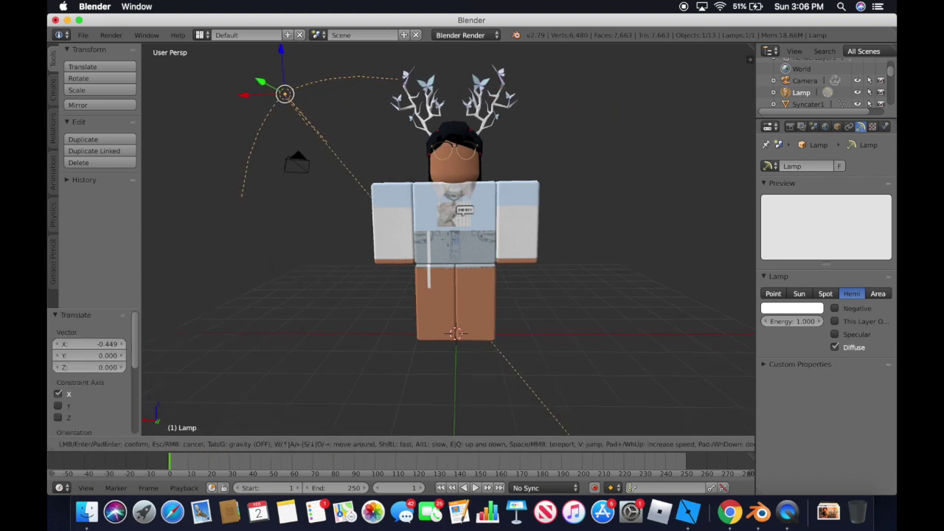
key("Return")
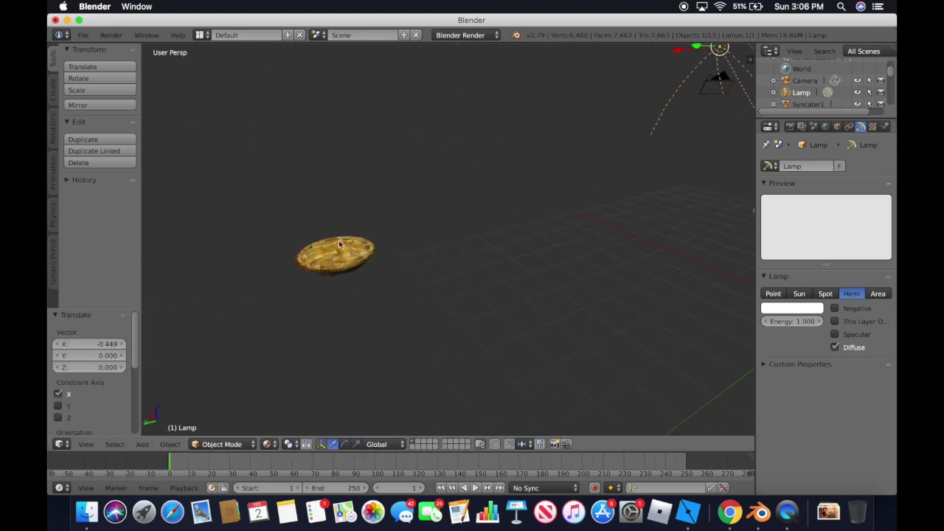
right_click(341, 258)
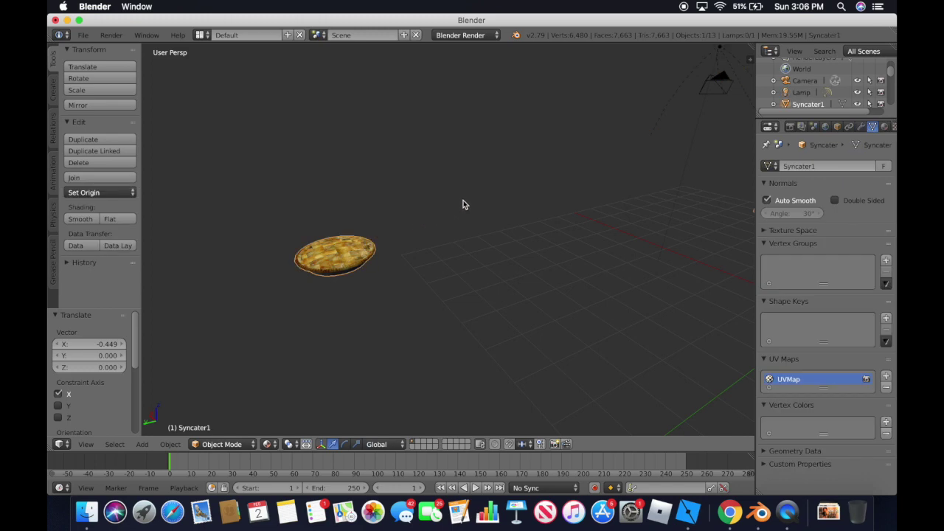
Try to scale the pie about its current origin, and undo the resize
key("s")
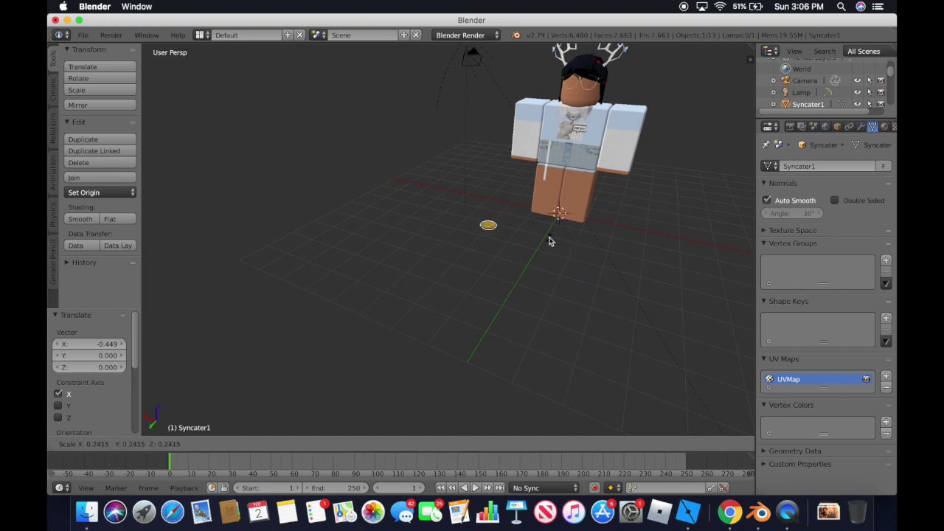
left_click(416, 251)
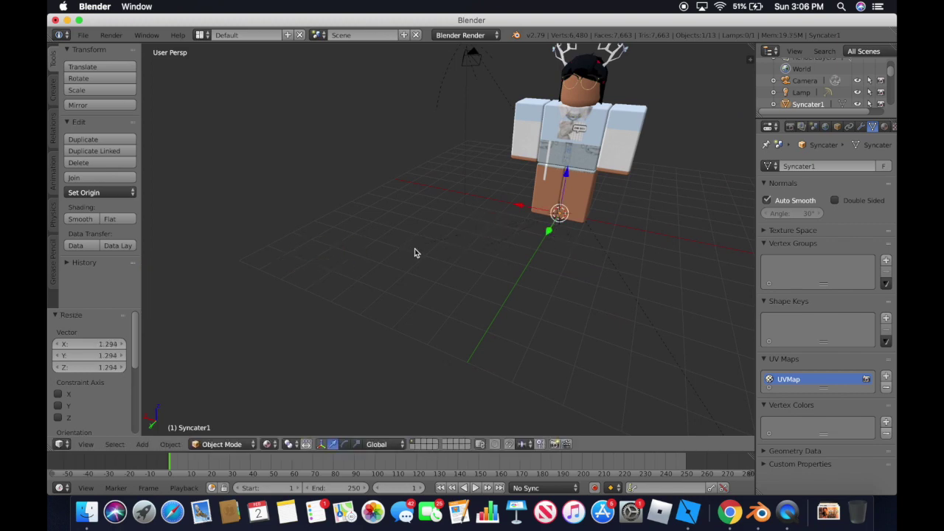
key("ctrl+z")
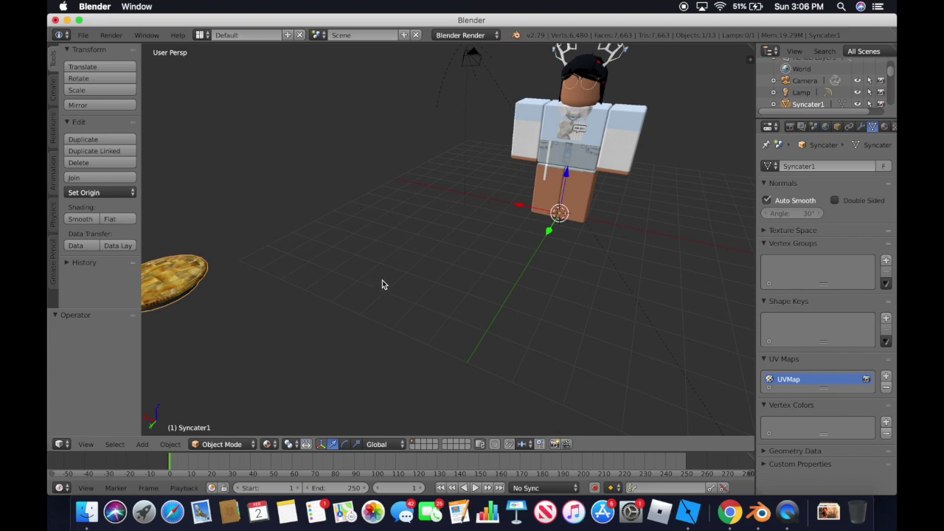
Try moving one of the character's legs along the Y axis, and undo the moves
right_click(549, 195)
mouse_move(546, 236)
left_mouse_down()
mouse_move(544, 247)
mouse_move(546, 223)
left_mouse_up()
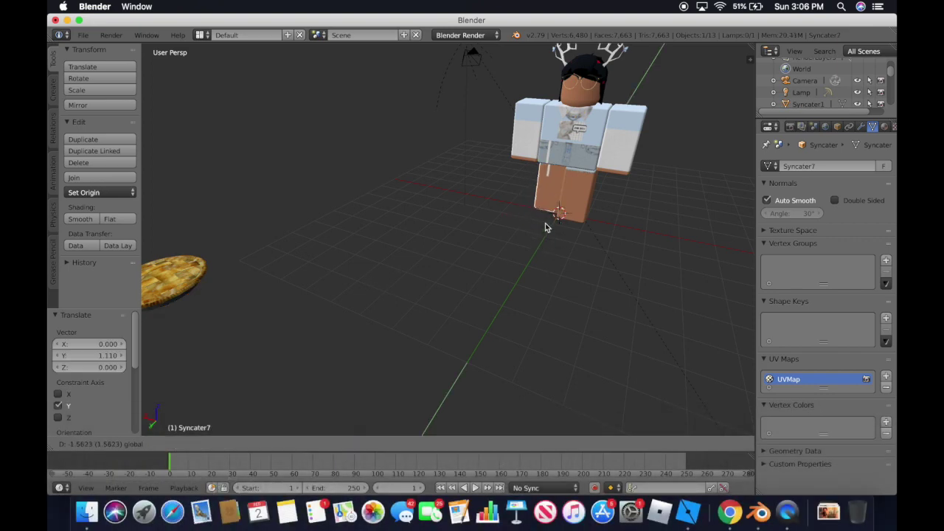
left_click(546, 233)
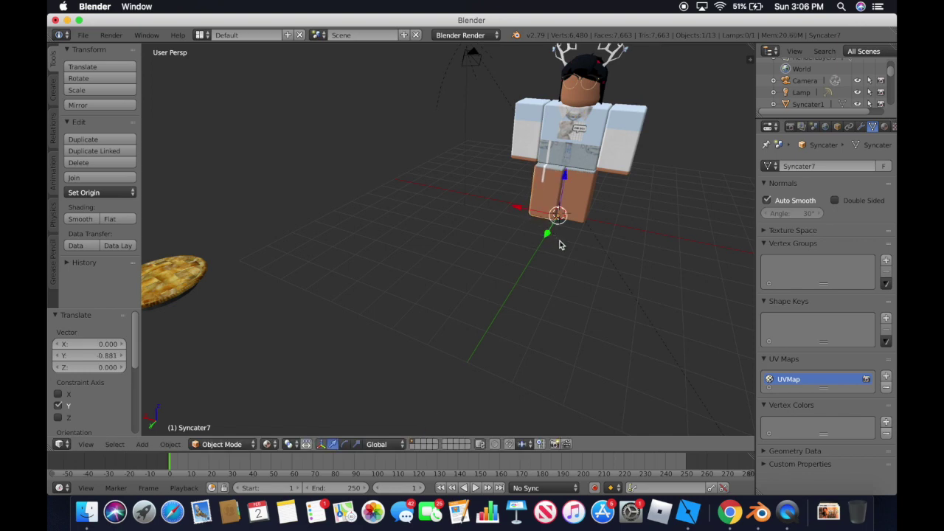
key("ctrl+z")
key("ctrl+z")
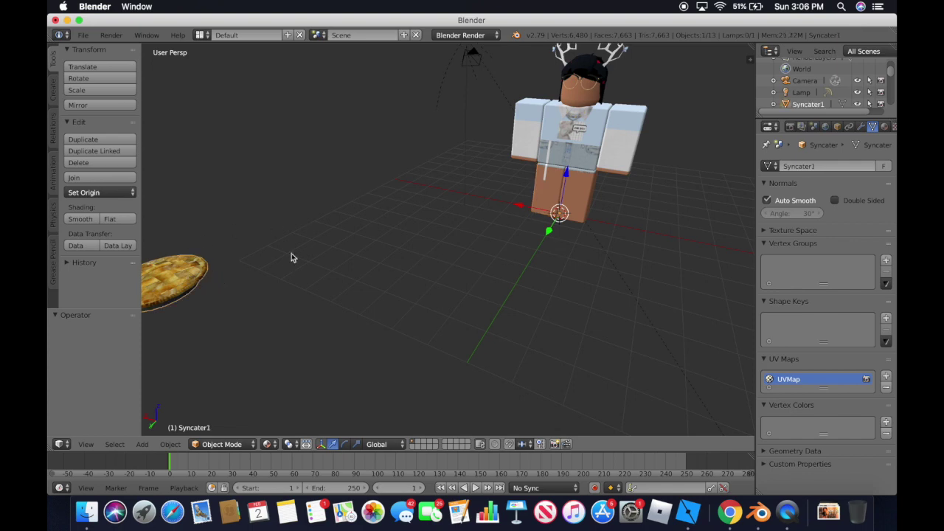
Set the pie's origin to its own geometry, using the median center
key("shift+f")
left_click(448, 244)
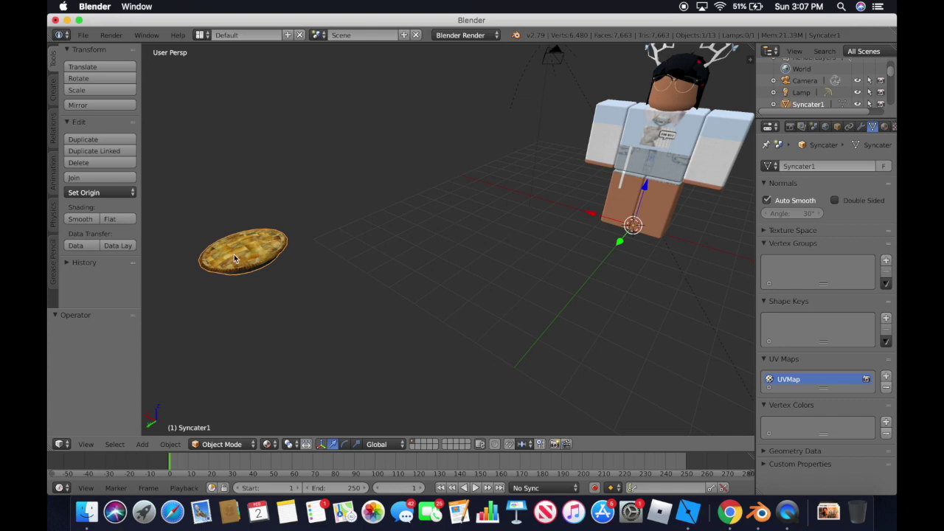
left_click(132, 194)
left_click(139, 219)
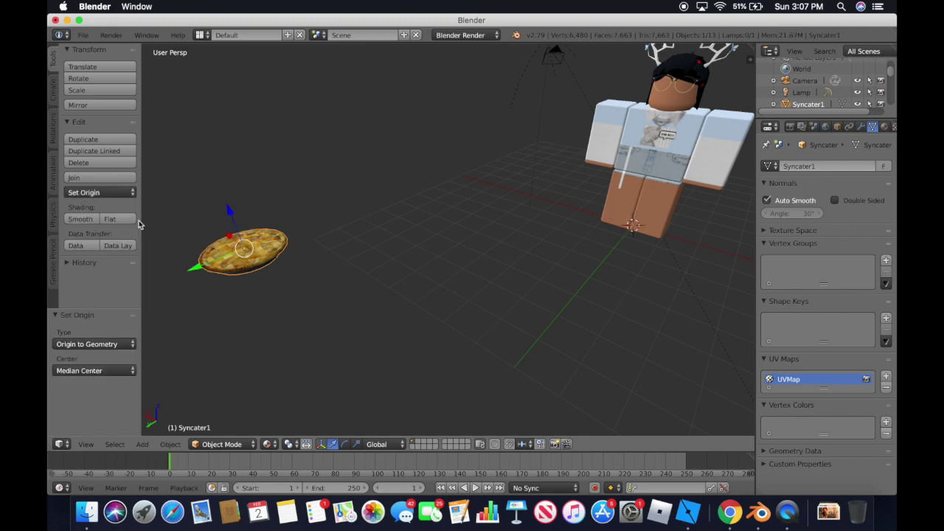
left_click(104, 178)
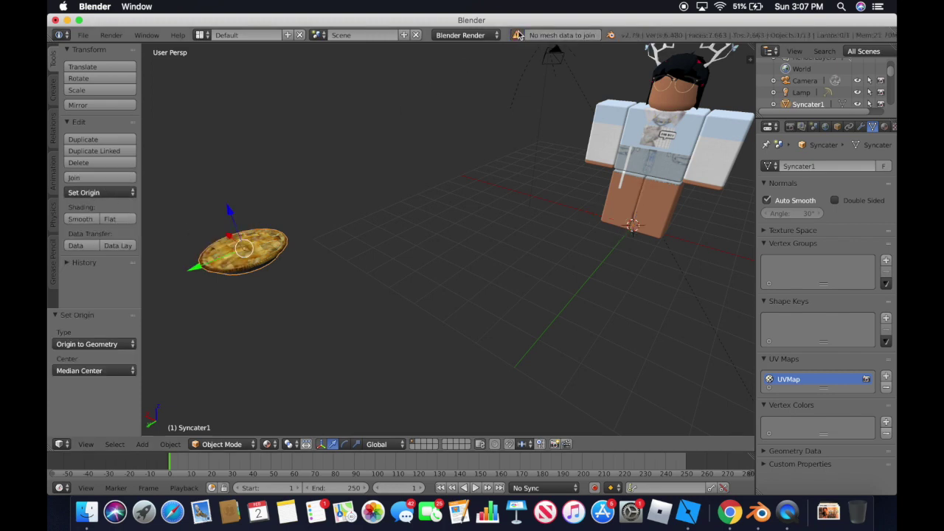
Move the pie to the ground just in front of the character's feet, including a -1.167 shift along Y
left_click_drag(198, 268, 352, 247)
left_click_drag(365, 183, 578, 263)
left_click_drag(582, 298, 598, 276)
Rotate the pie 6.84° about the Z axis
key("shift+f")
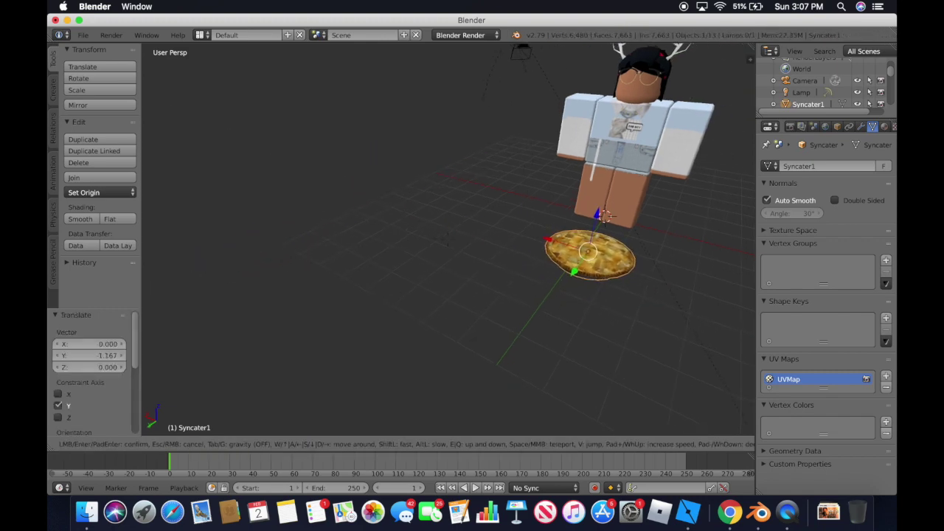
key("w")
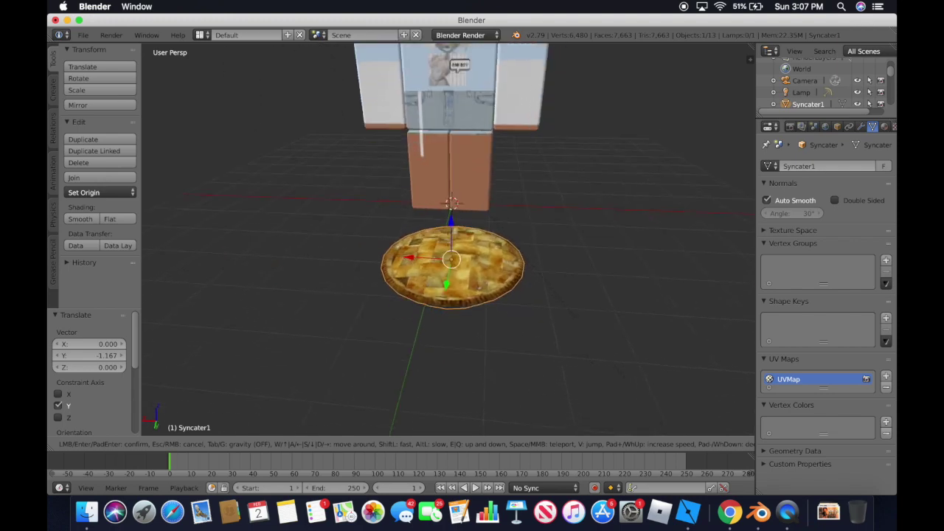
key("Return")
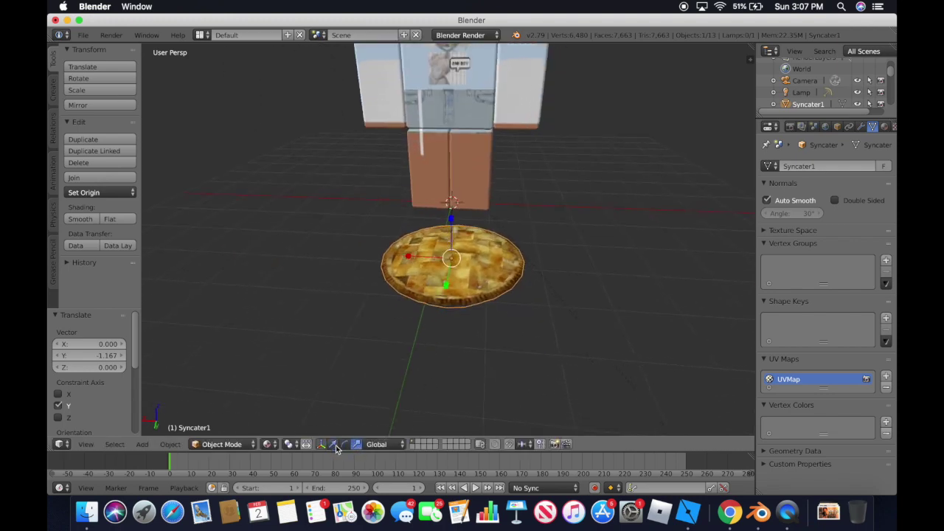
left_click(346, 446)
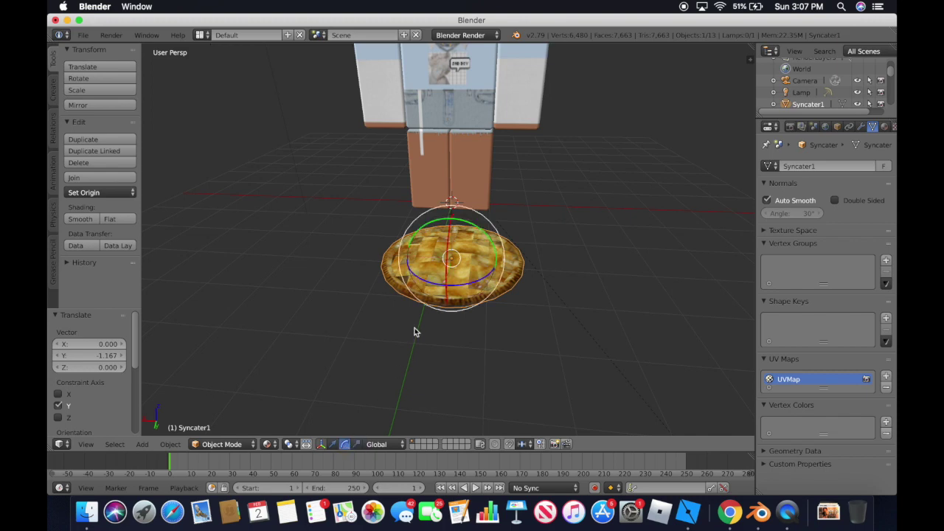
mouse_move(416, 330)
left_mouse_down()
mouse_move(447, 307)
mouse_move(395, 291)
mouse_move(401, 340)
left_mouse_up()
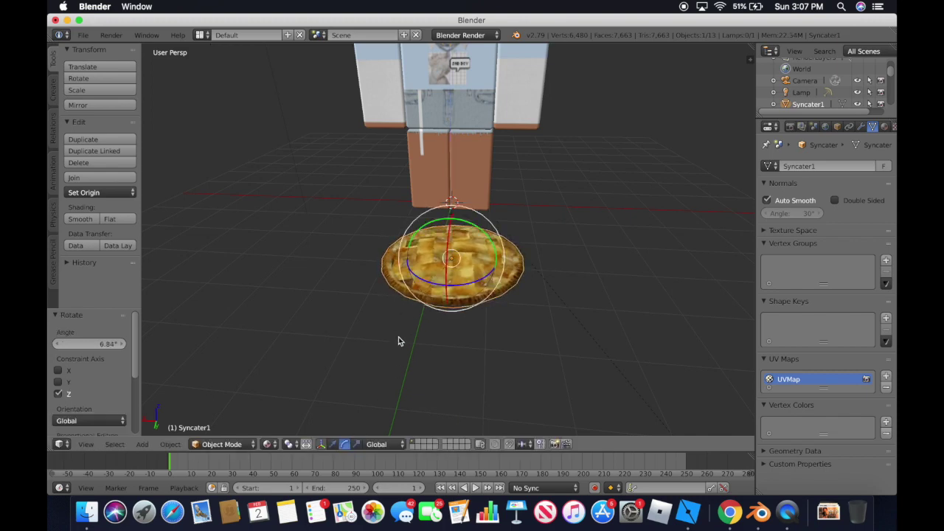
Scale the pie down, finishing with a resize of 0.891
left_click(357, 446)
left_click_drag(410, 256, 448, 289)
left_click_drag(446, 217, 413, 260)
Select the character's head together with its hair, glasses and antler accessories
left_click(334, 445)
key("shift+f")
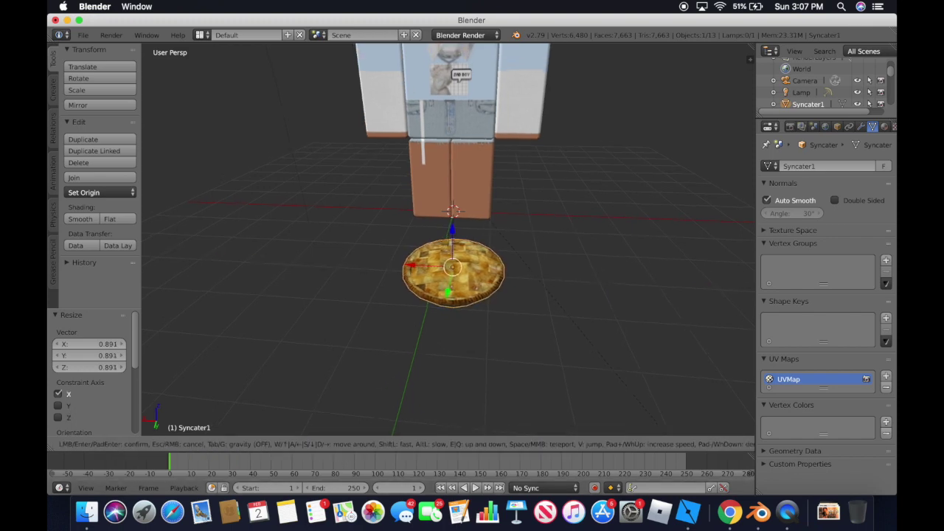
key("w")
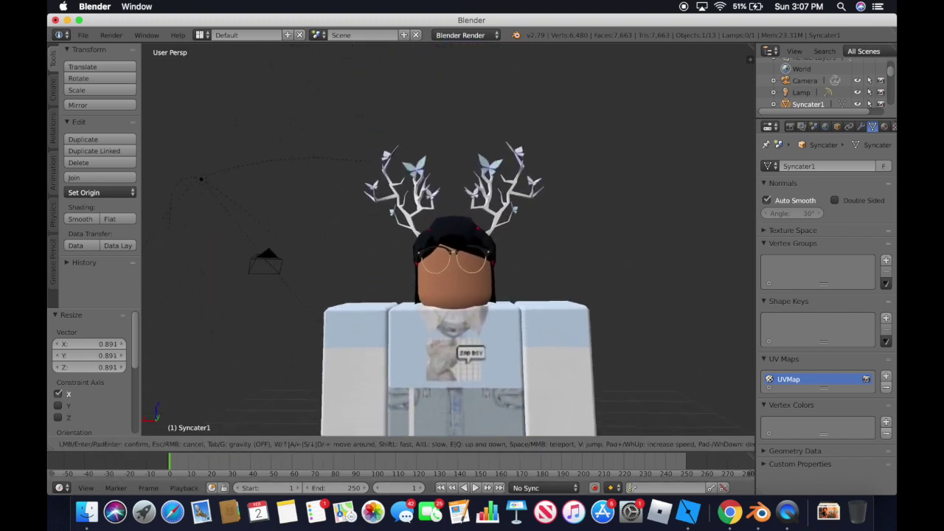
key("Escape")
right_click(448, 223)
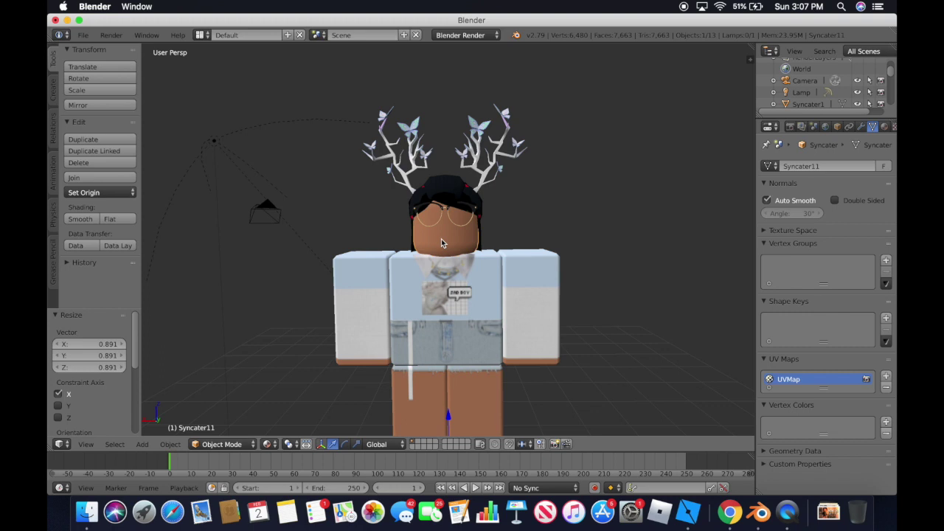
right_click(445, 205)
right_click(400, 187, "shift")
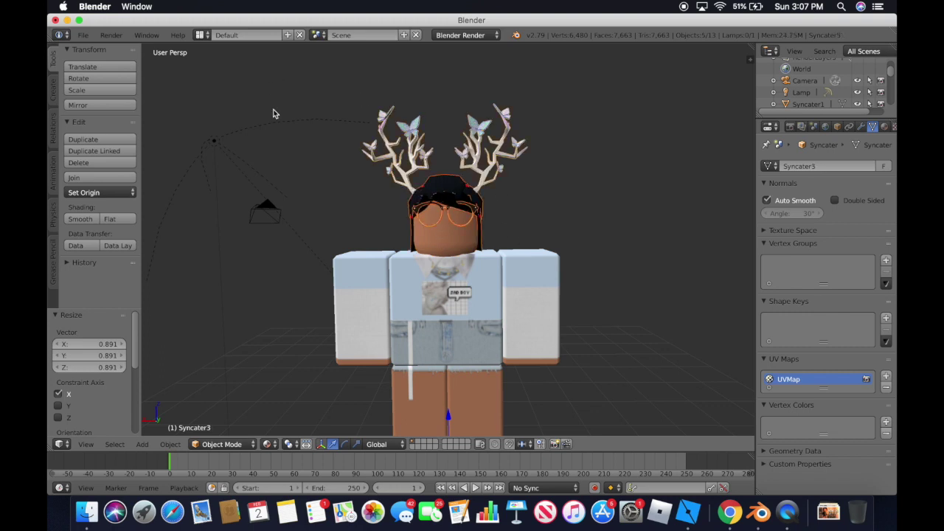
Set the origins of the selected head parts to their geometry and join the parts into one object
left_click(102, 196)
left_click(130, 225)
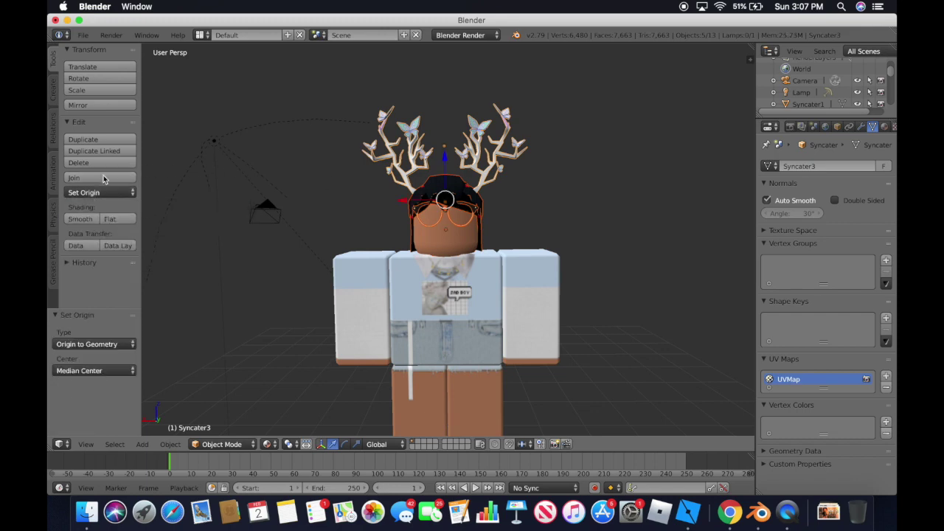
left_click(78, 180)
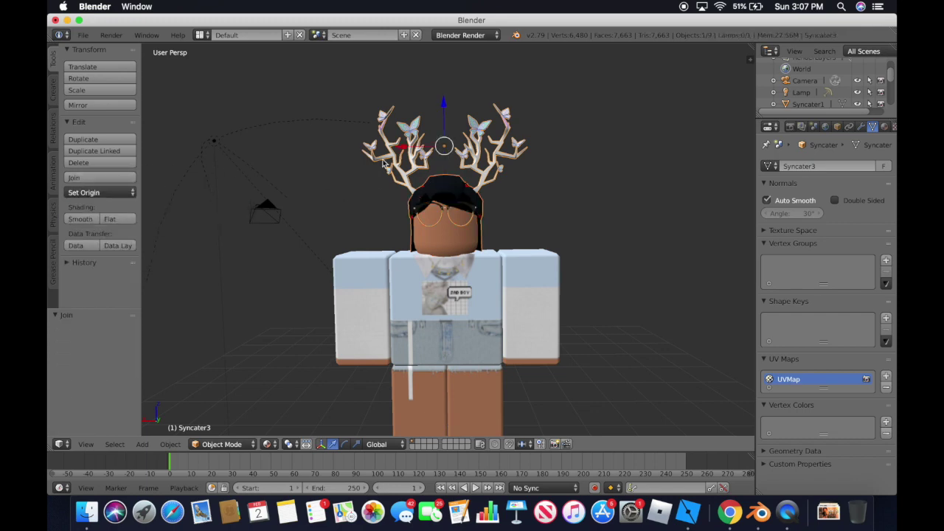
Tilt the joined head by -5.13° about Y and reposition it by -0.174 along X and 0.011 along Z
mouse_move(402, 152)
left_mouse_down()
mouse_move(459, 153)
mouse_move(327, 153)
mouse_move(406, 153)
left_mouse_up()
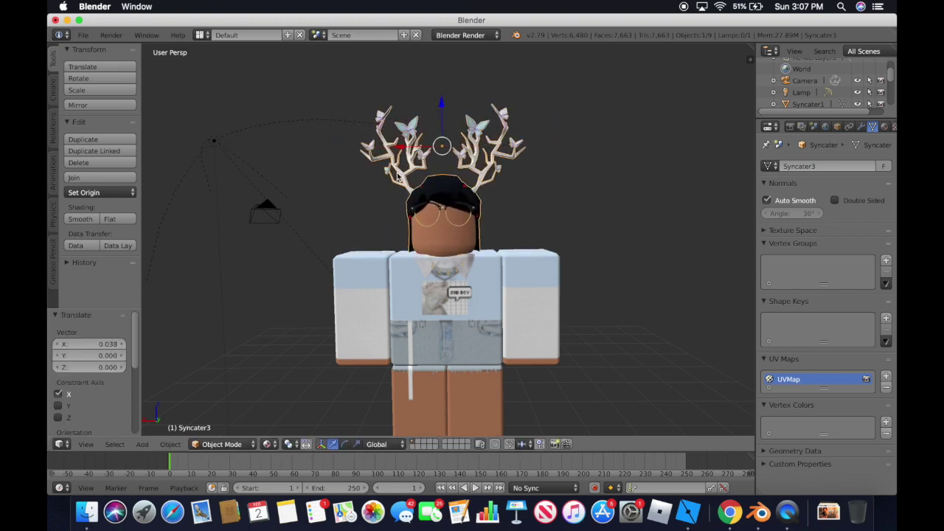
key("ctrl+z")
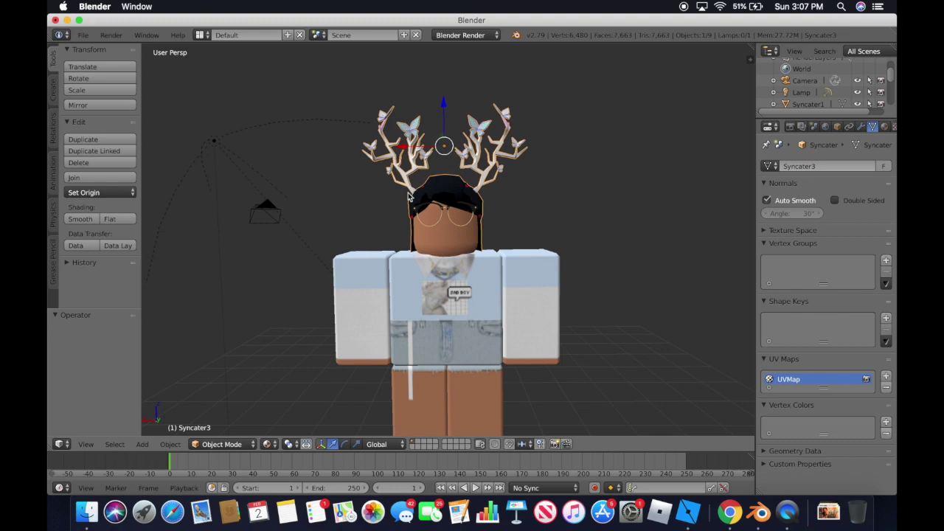
left_click(344, 444)
left_click_drag(428, 110, 435, 106)
left_click(333, 443)
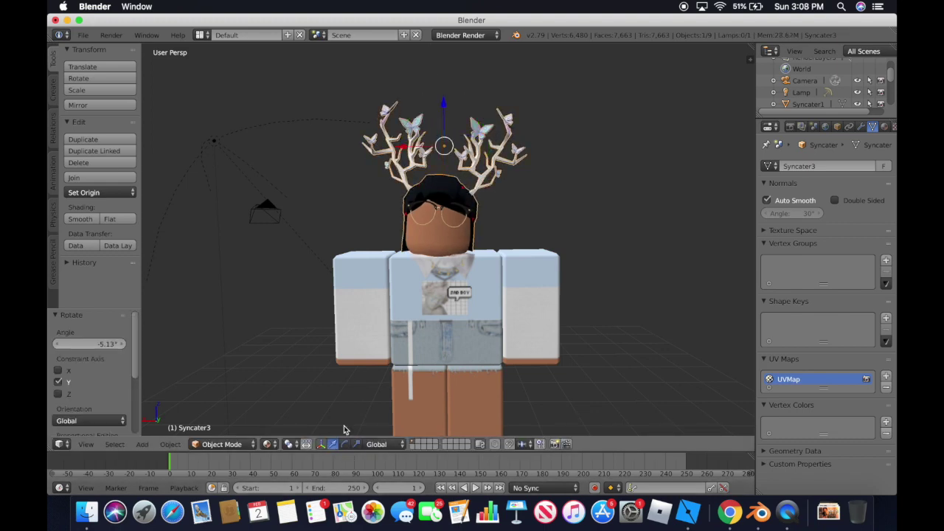
left_click_drag(407, 152, 428, 148)
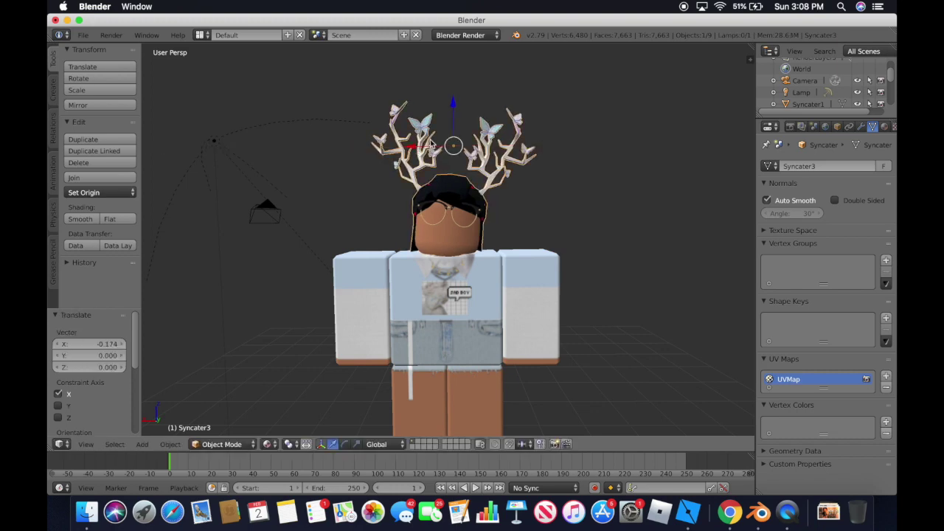
left_click_drag(455, 105, 457, 104)
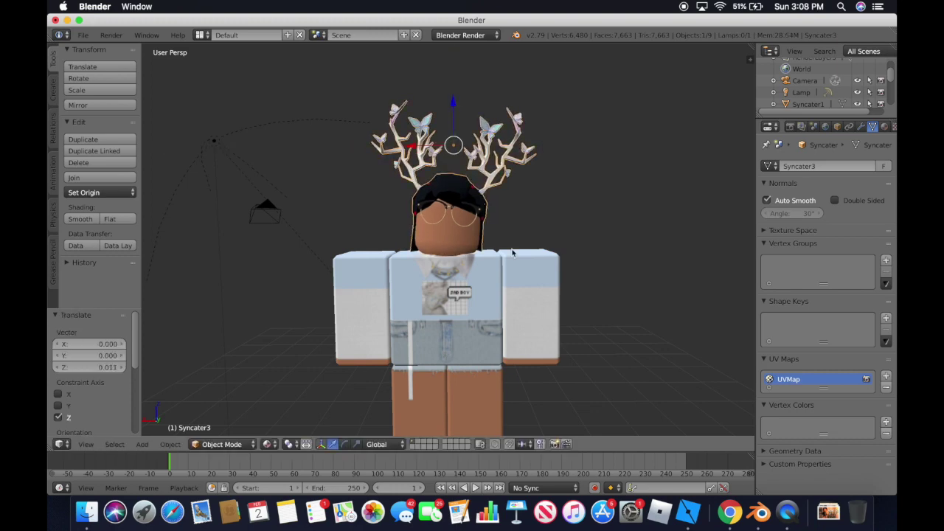
Select the character's left arm and bring its front and outer side into view
key("shift+f")
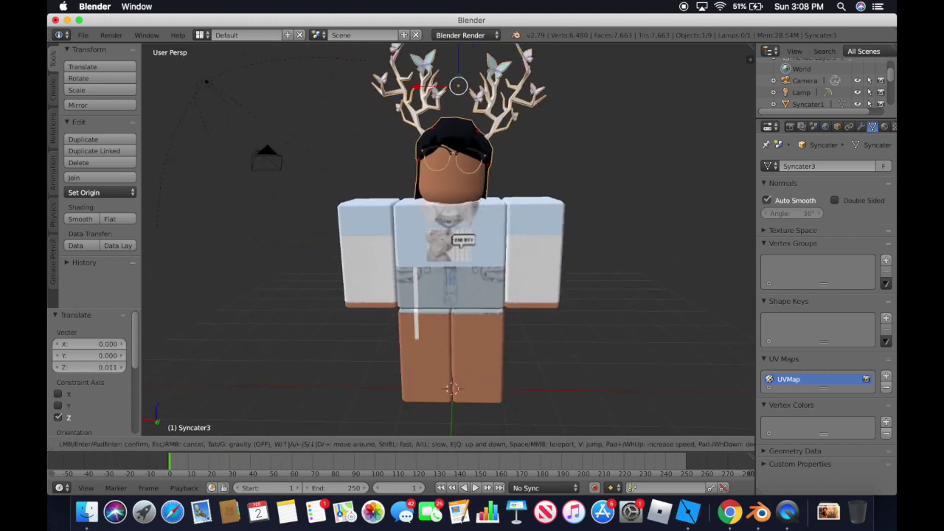
key("w")
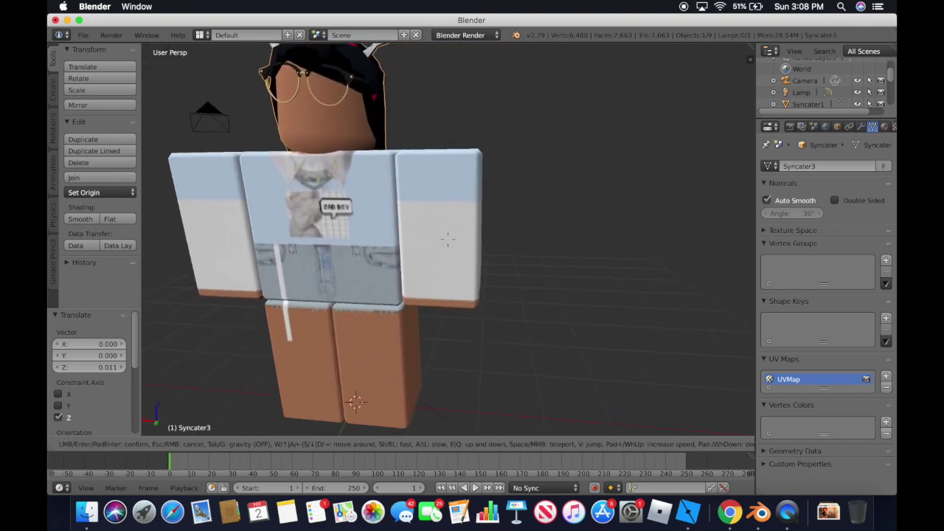
left_click(447, 238)
right_click(447, 243)
key("shift+f")
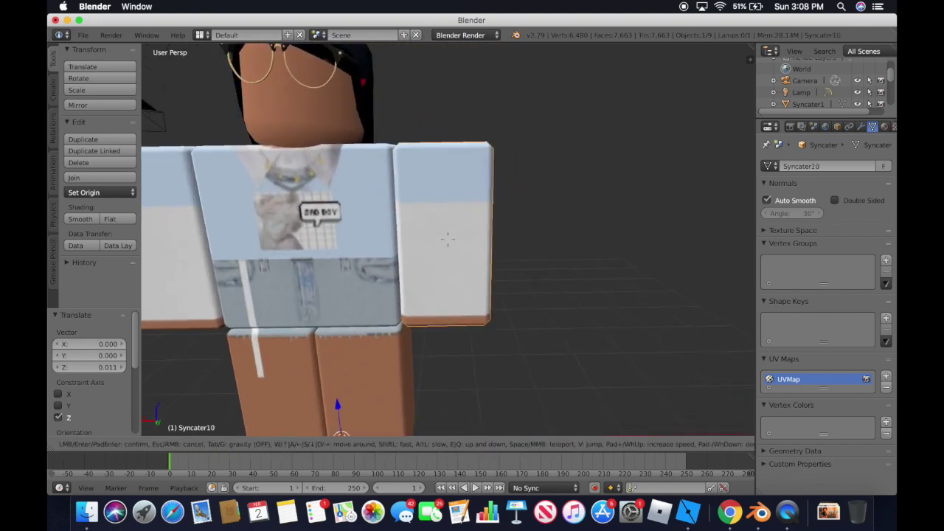
key("d")
left_click(447, 238)
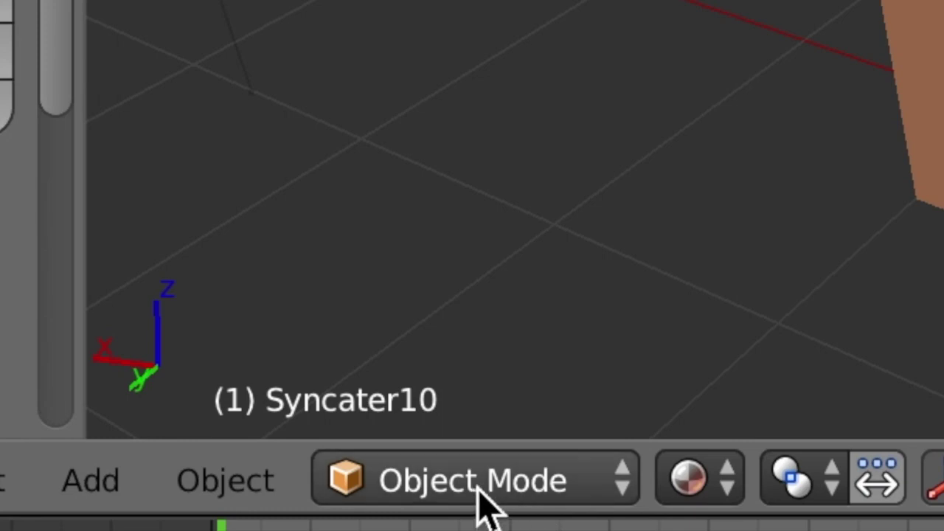
Enter Edit Mode on the left arm and subdivide its whole mesh three times with one cut each
left_click(222, 446)
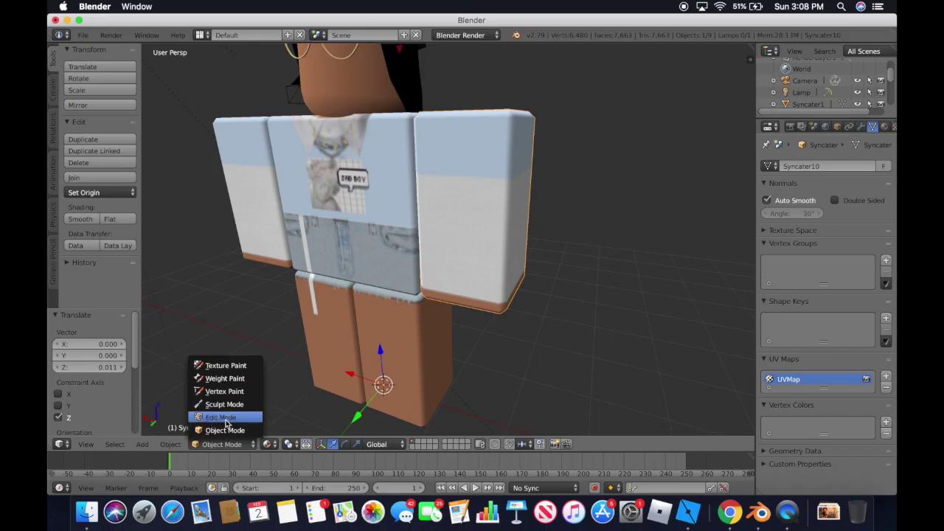
left_click(225, 420)
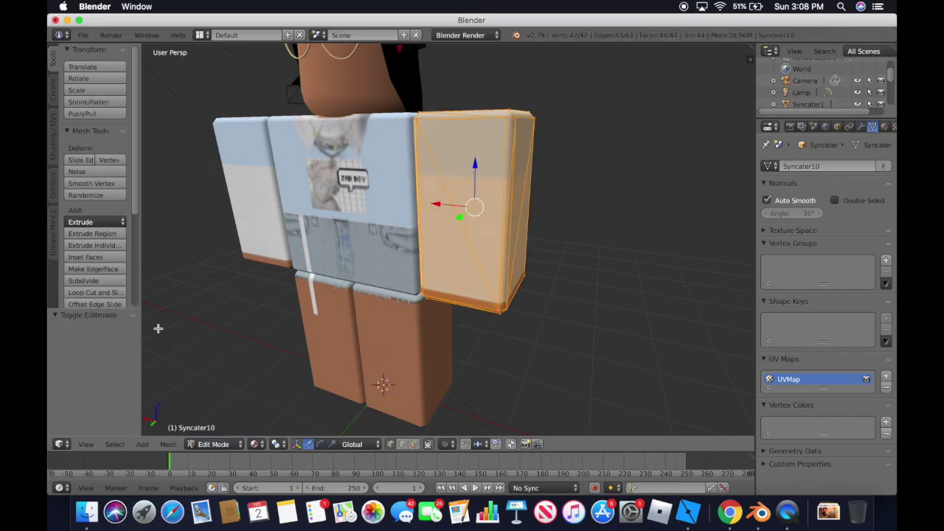
left_click(90, 284)
left_click(91, 284)
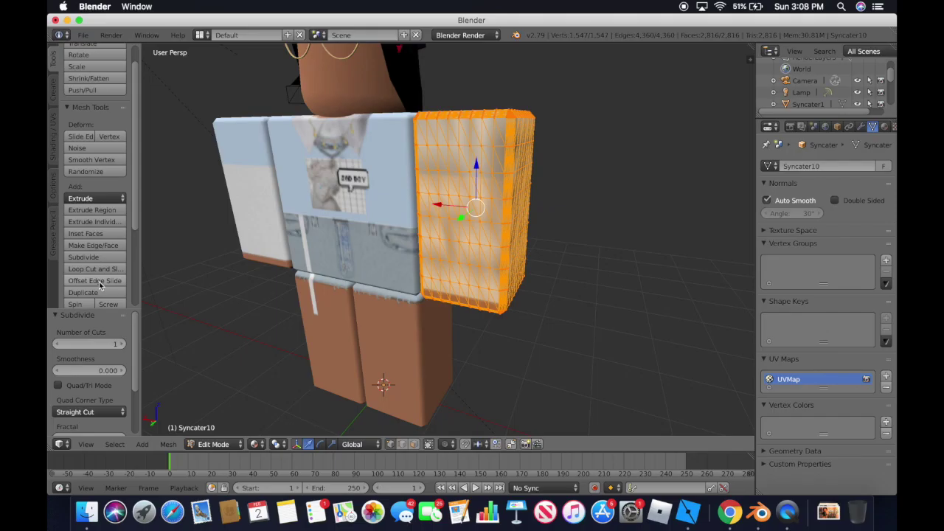
Remove the duplicate vertices from the subdivided arm mesh
scroll(107, 289, "down", 4)
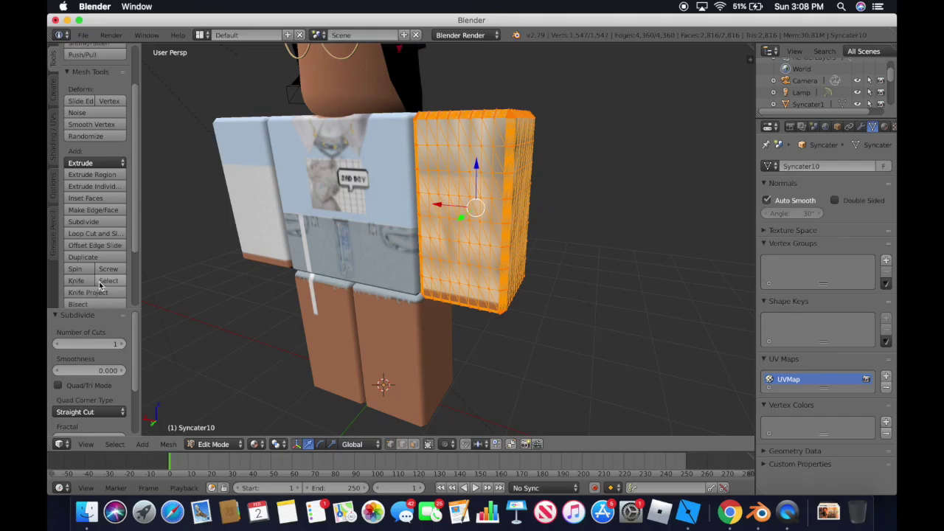
scroll(107, 290, "down", 1)
scroll(107, 284, "down", 2)
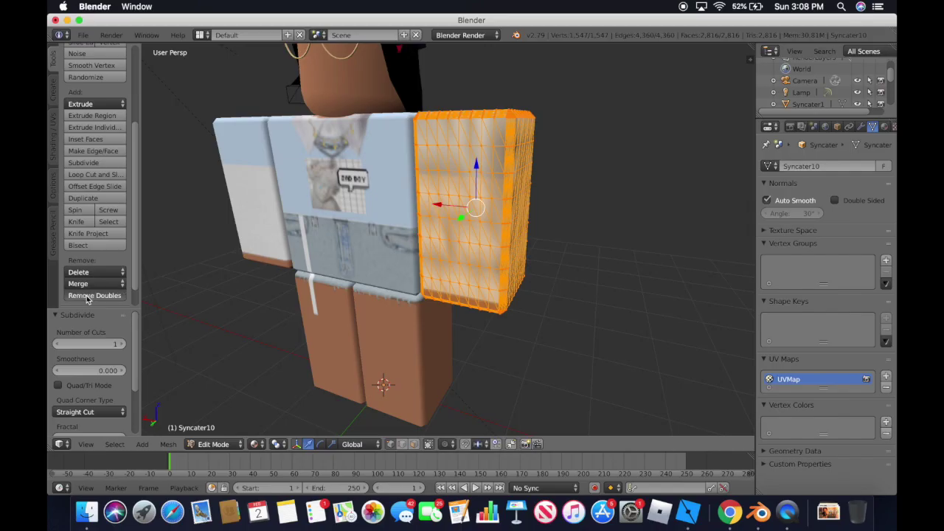
left_click(344, 222)
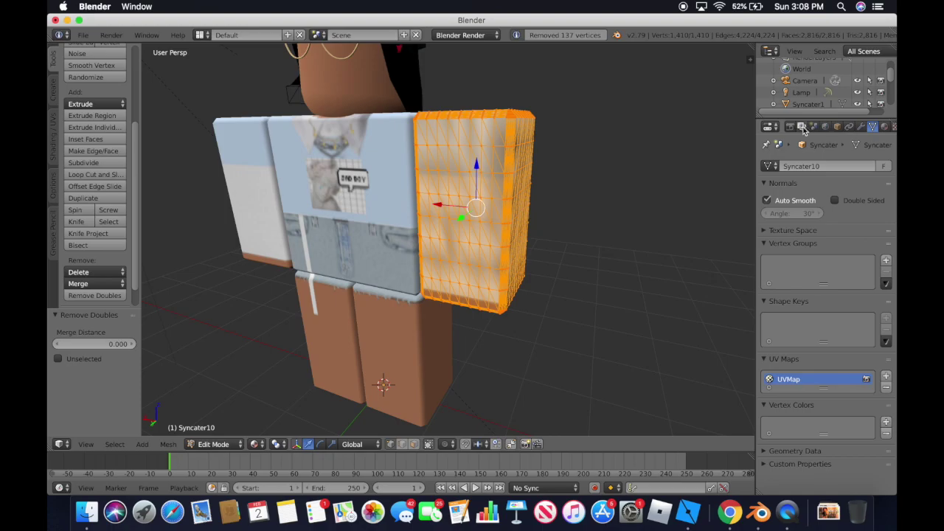
Turn off Auto Smooth for the arm mesh's normals
left_click(803, 127)
left_click(873, 127)
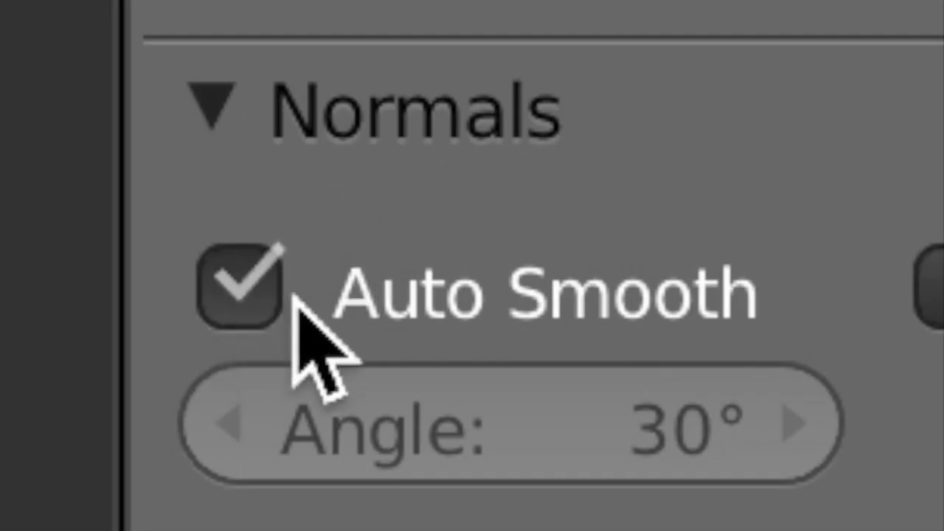
left_click(768, 202)
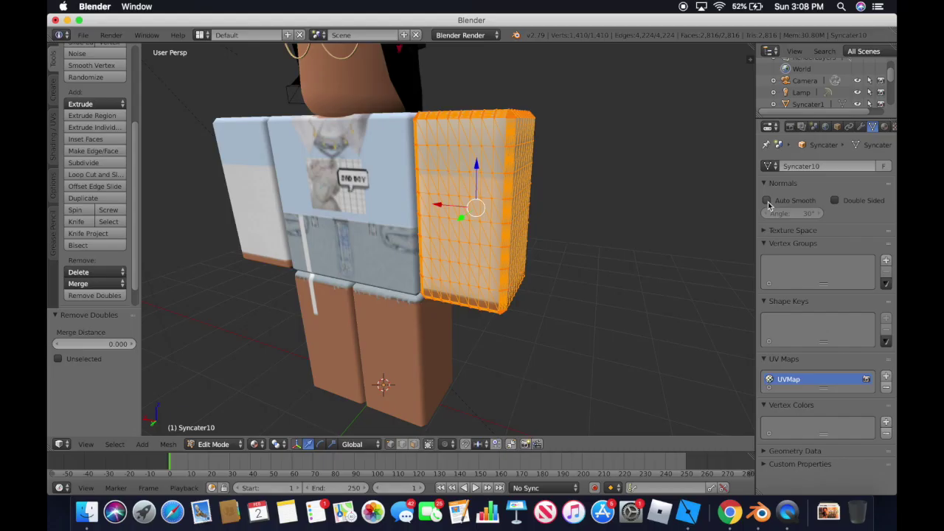
left_click(767, 201)
left_click(767, 200)
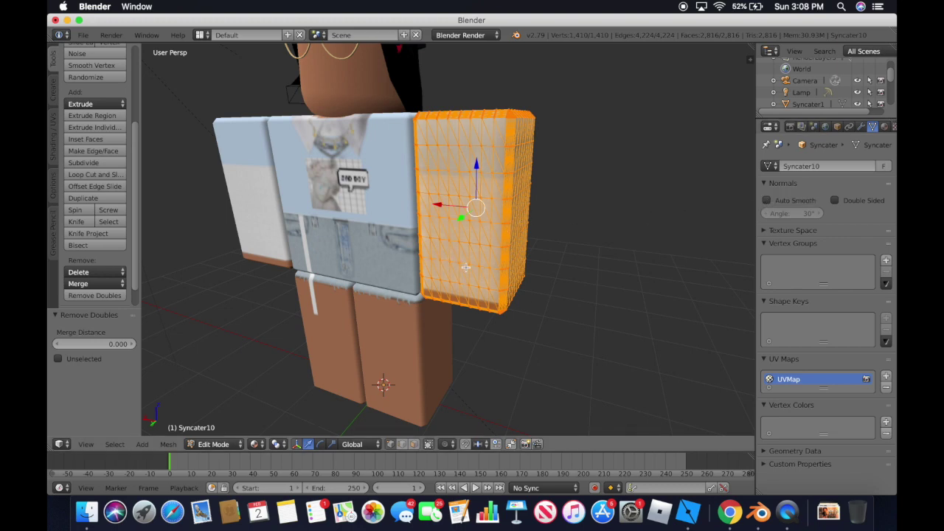
Clear the full mesh selection, switch to wireframe display and lasso-select the lower half of the arm
right_click(466, 265)
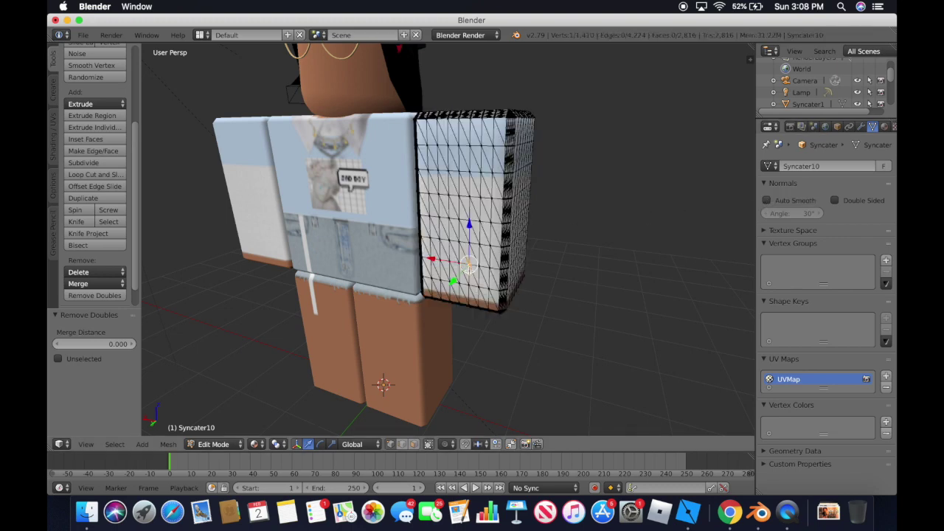
key("z")
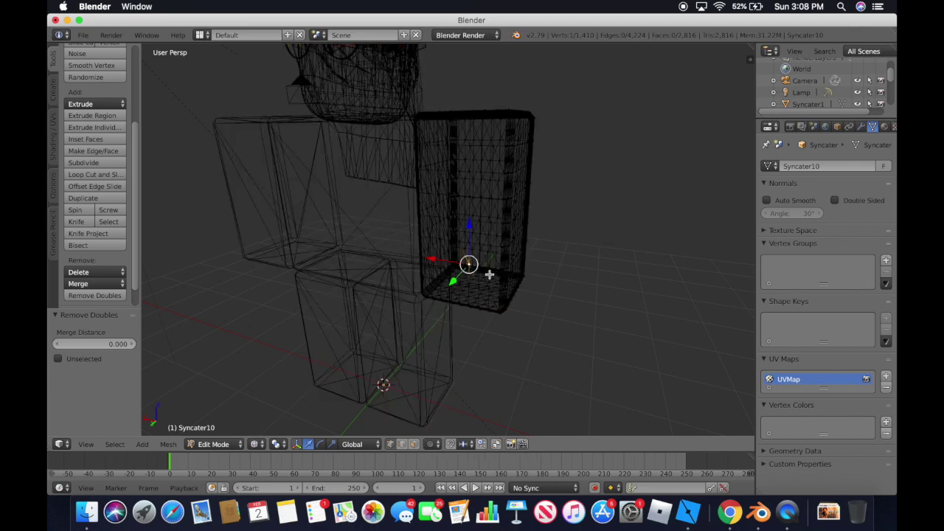
key("shift+f")
key("a")
key("w")
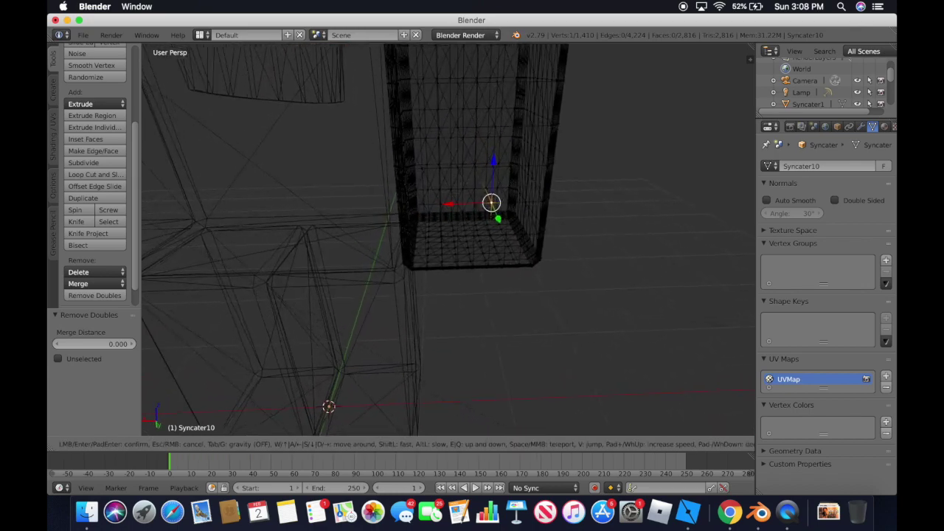
key("s")
left_click(448, 241)
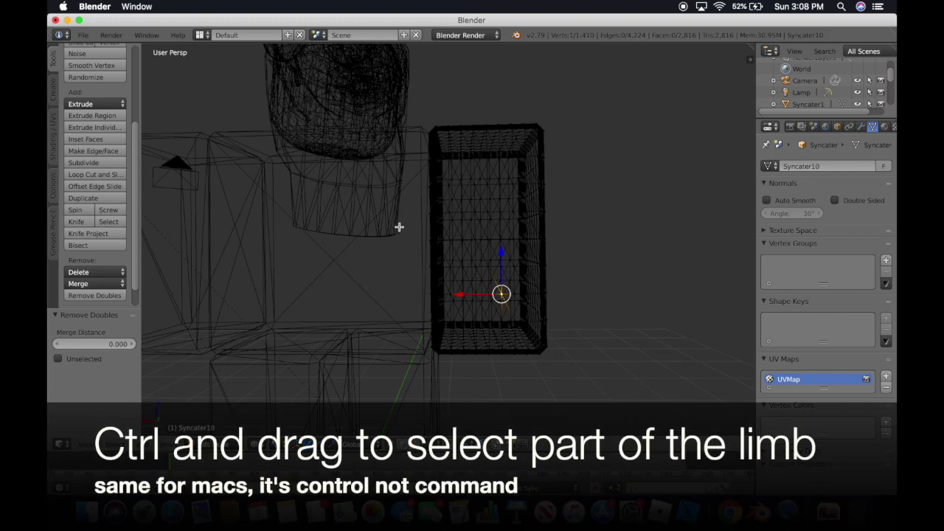
mouse_move(435, 228)
left_mouse_down("ctrl")
mouse_move(521, 223)
mouse_move(605, 275)
mouse_move(589, 386)
mouse_move(380, 371)
left_mouse_up("ctrl")
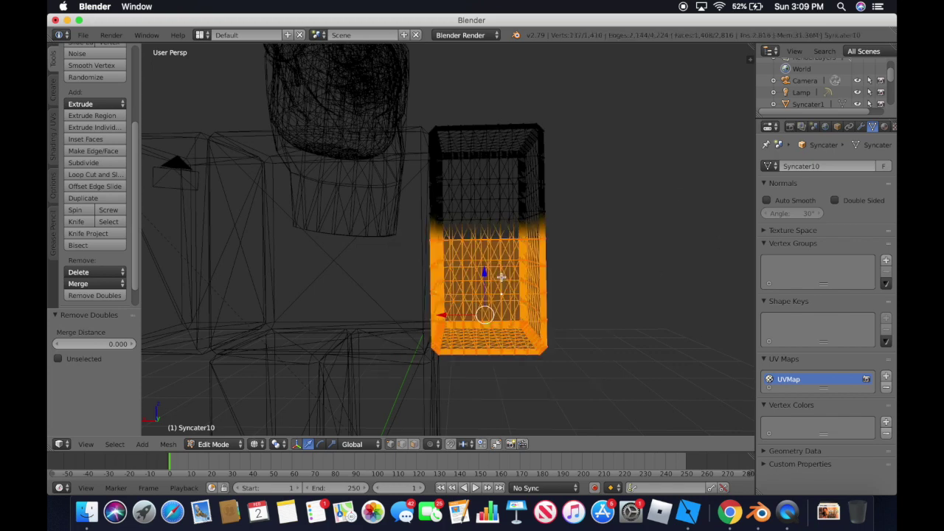
Switch the viewport from wireframe back to Material shading with the arm's lower half still selected
key("shift+f")
key("s")
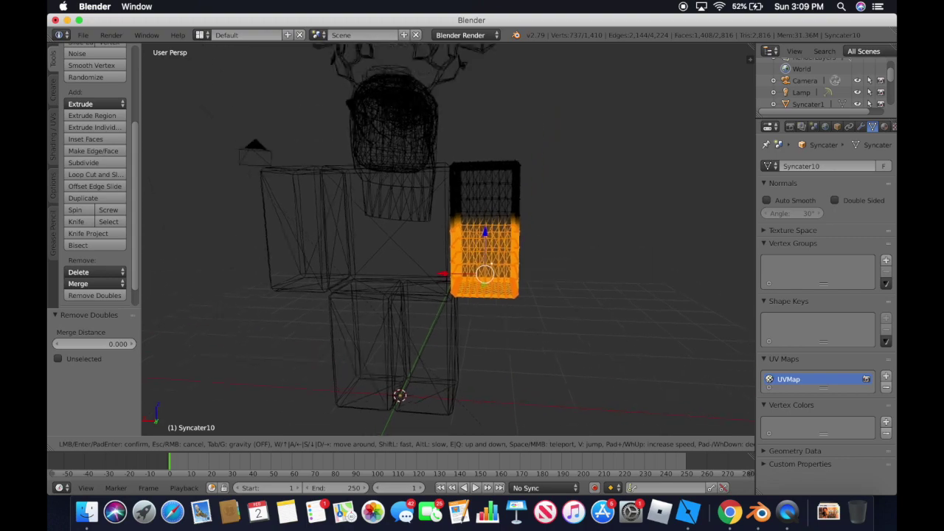
key("w")
left_click(447, 240)
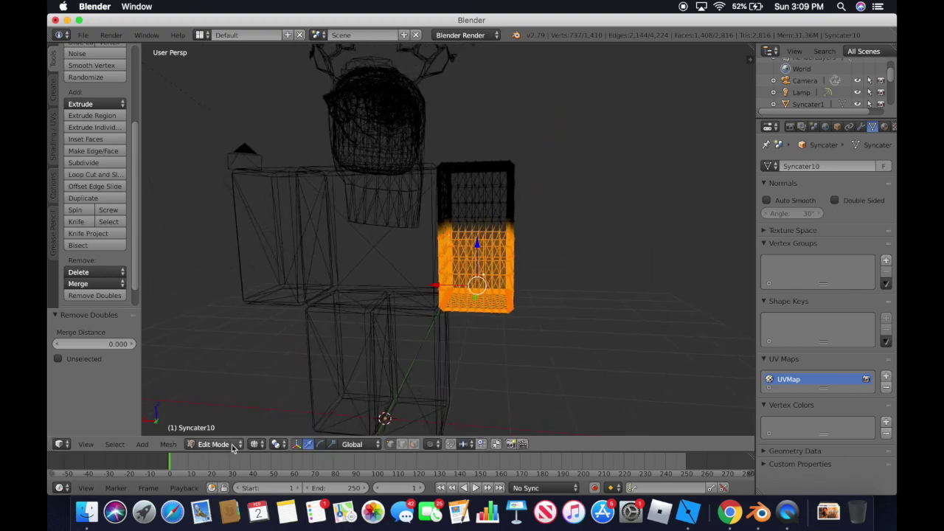
left_click(254, 445)
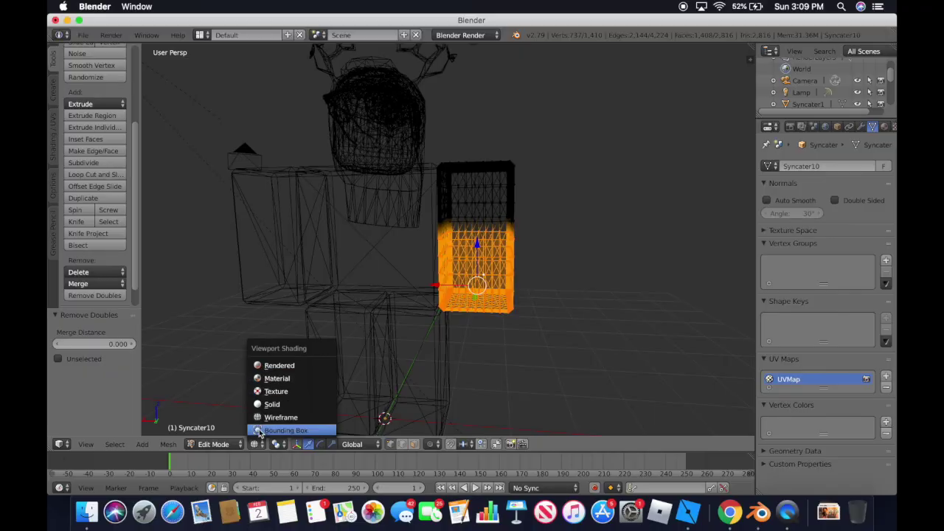
left_click(275, 378)
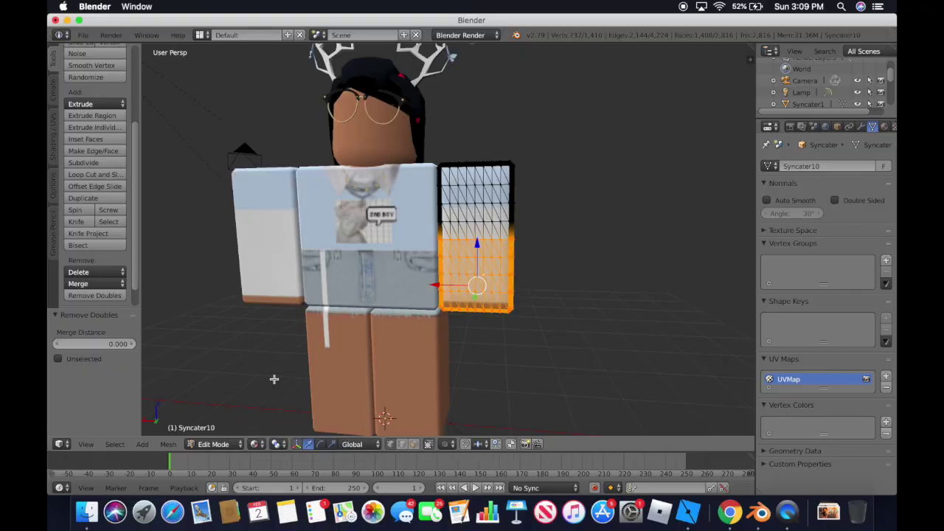
Rotate the selected lower half of the left arm forward about 33° around the global X axis
left_click(321, 445)
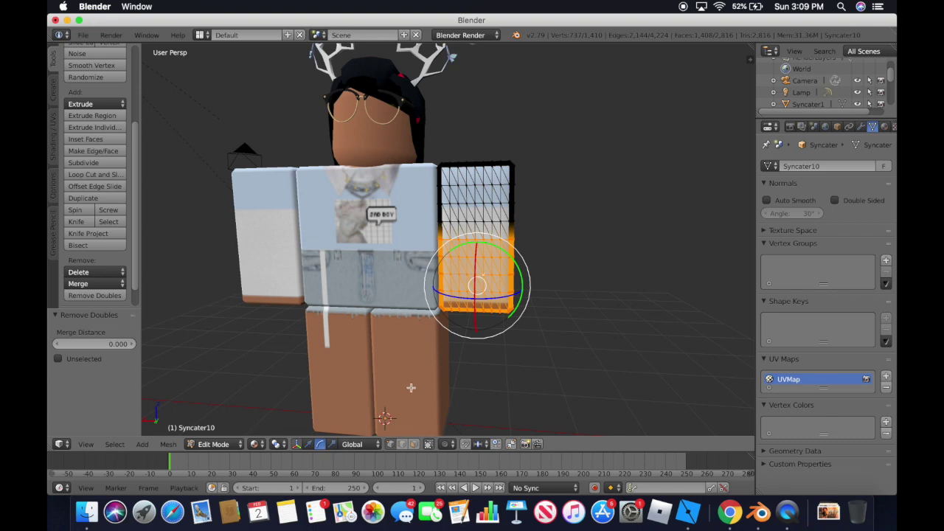
key("shift+f")
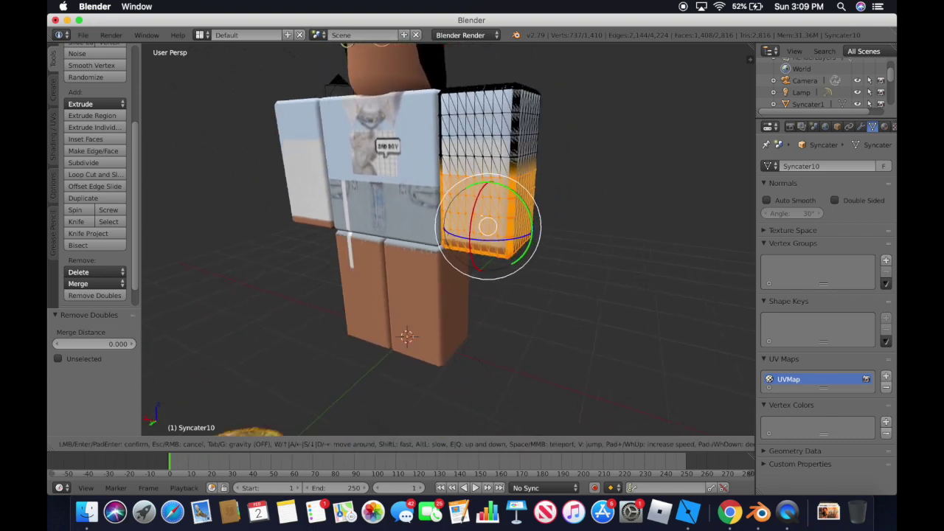
left_click(449, 240)
left_click_drag(452, 228, 466, 212)
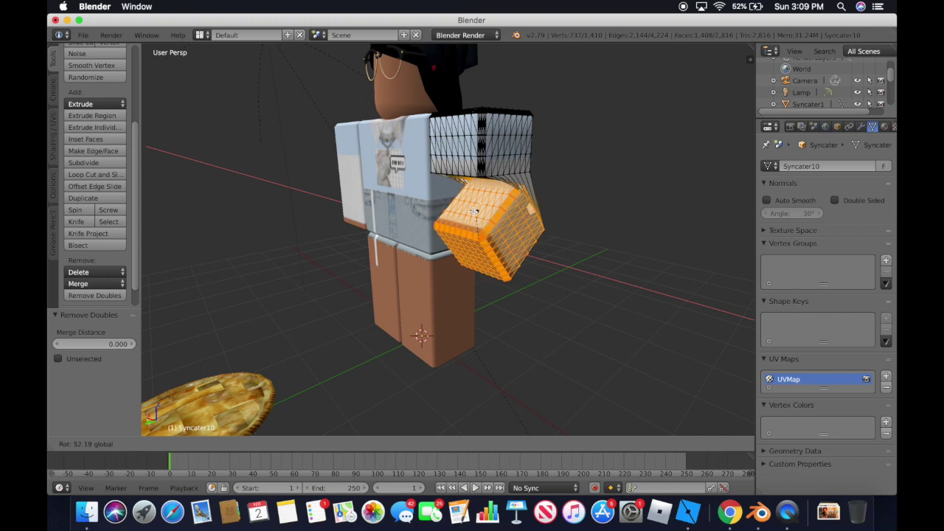
left_click(401, 288)
Move the rotated forearm about 0.51 along the Y axis so it lines up with the upper arm
left_click(309, 444)
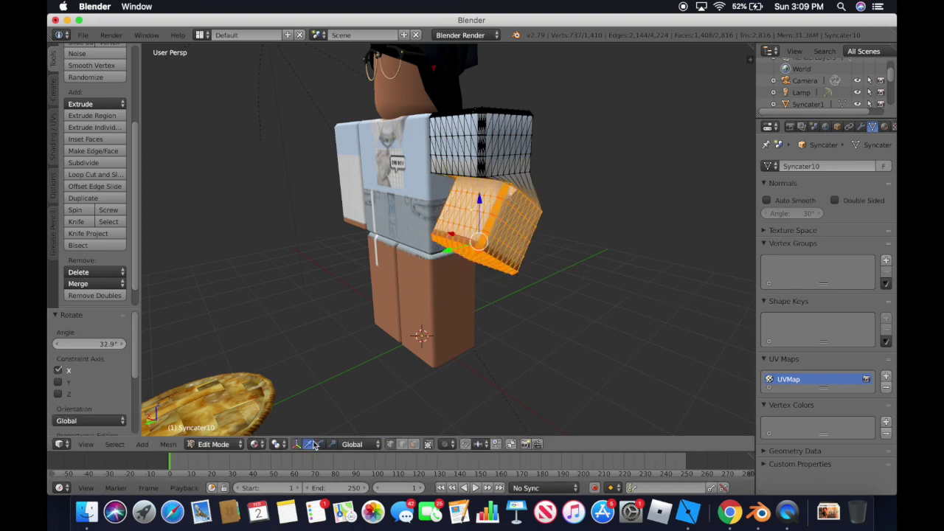
left_click_drag(440, 257, 441, 254)
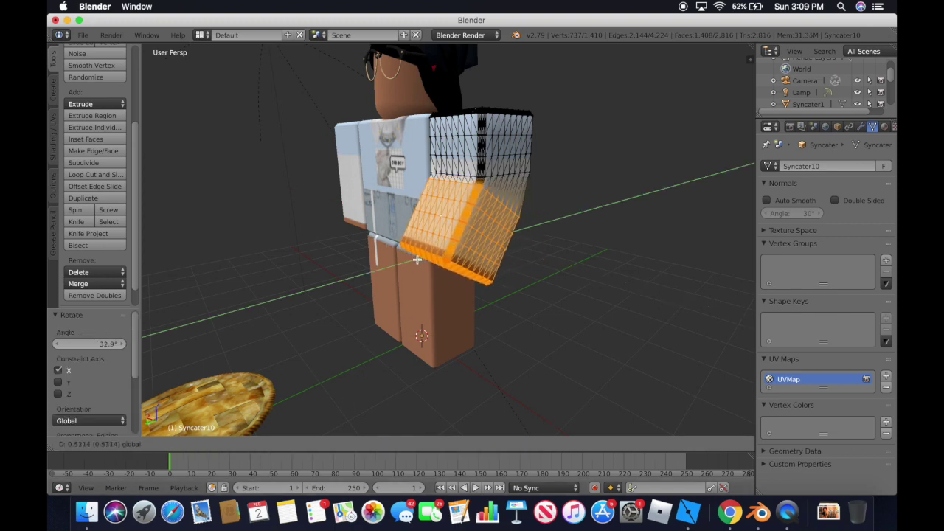
left_click_drag(419, 259, 418, 259)
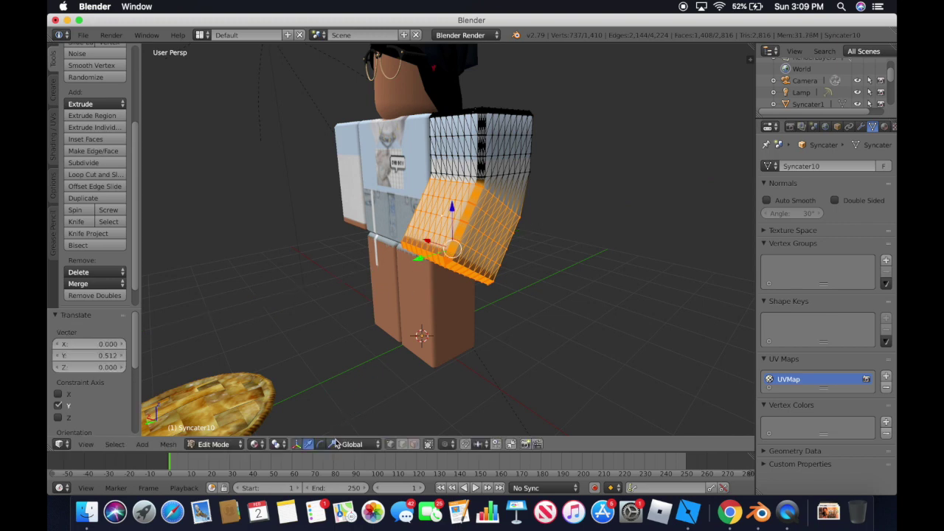
key("shift+f")
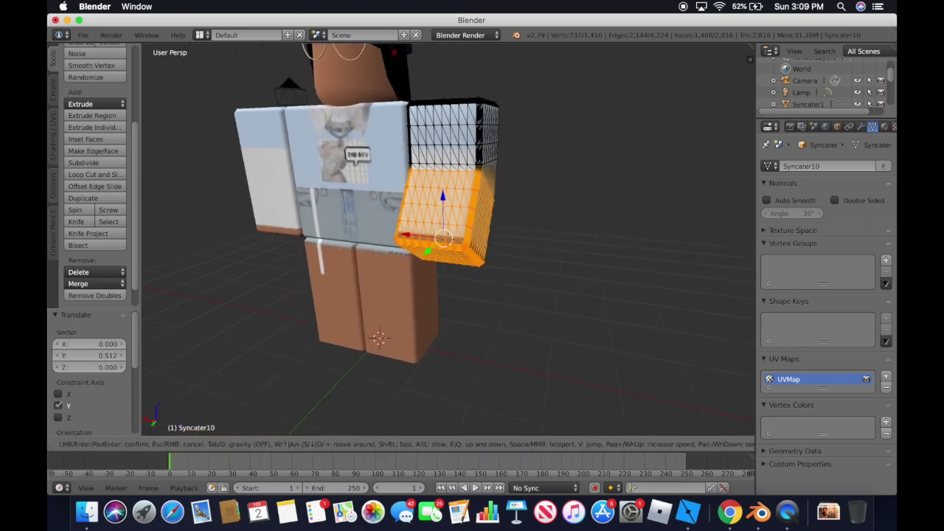
key("Return")
Return to Object Mode and inspect the bent left arm from the front and side
left_click(209, 443)
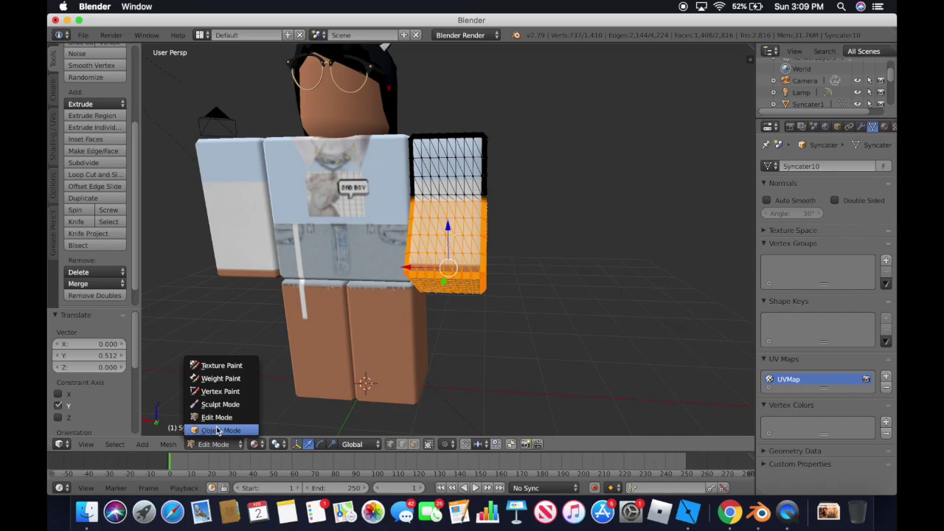
left_click(219, 430)
key("shift+f")
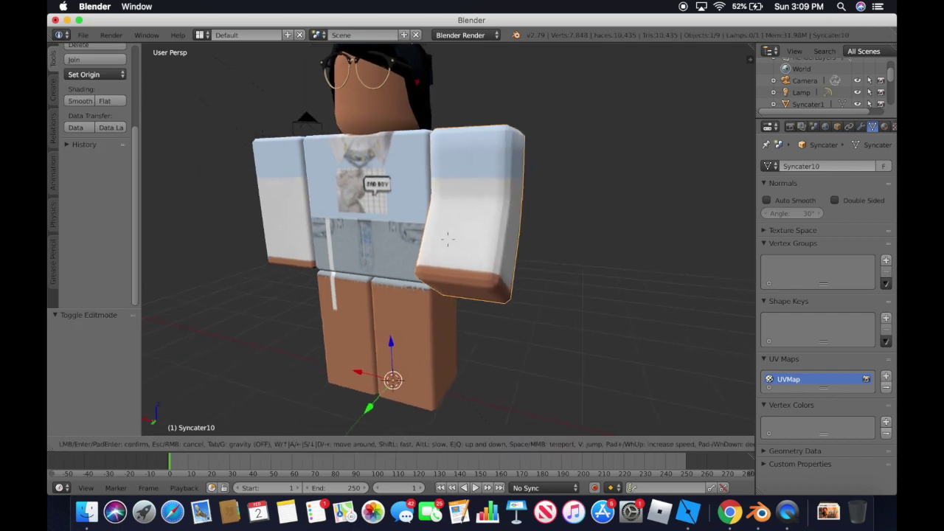
key("d")
key("a")
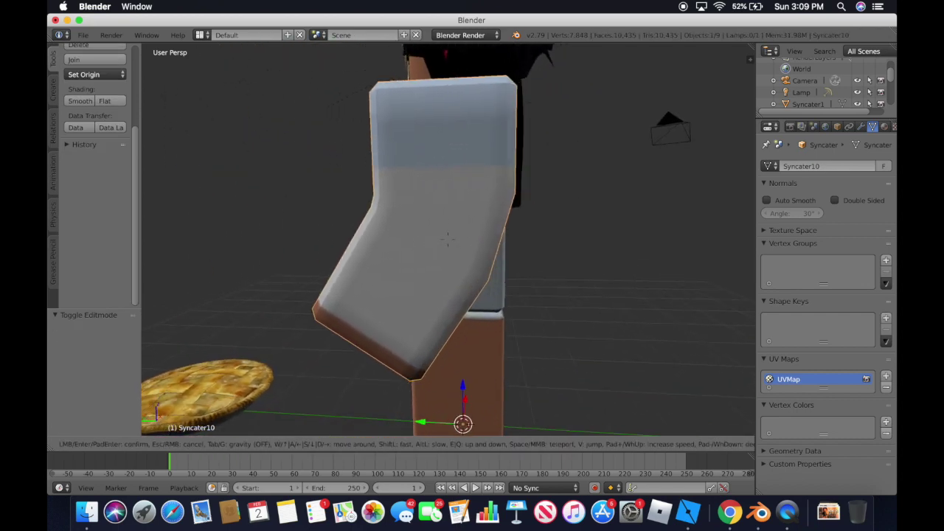
key("a")
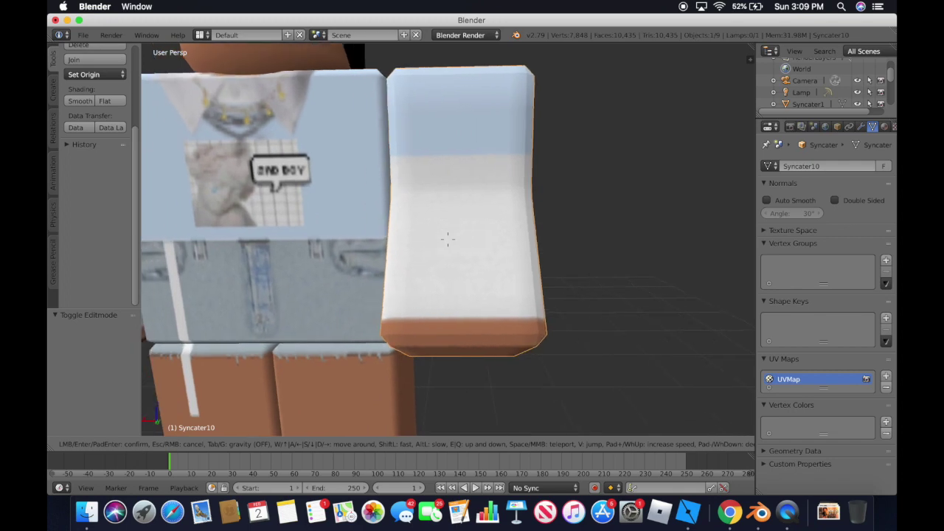
key("s")
key("s")
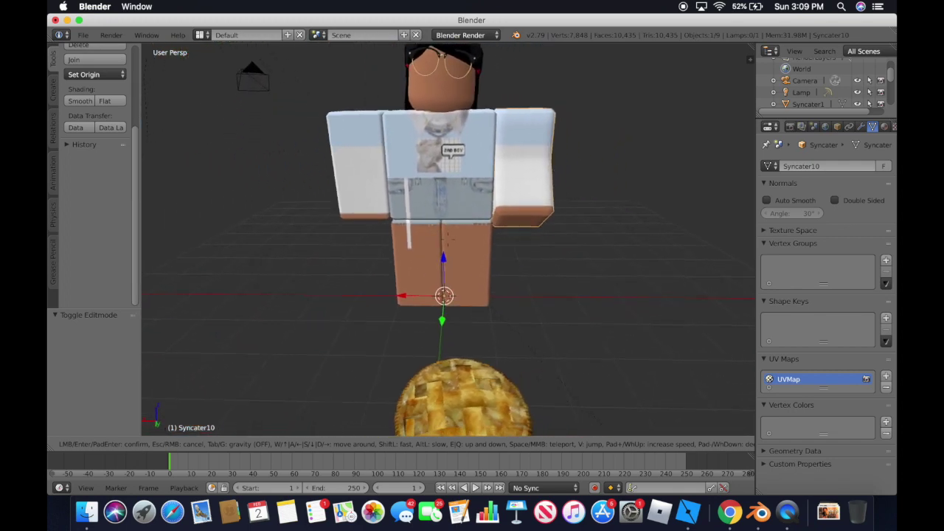
left_click(460, 240)
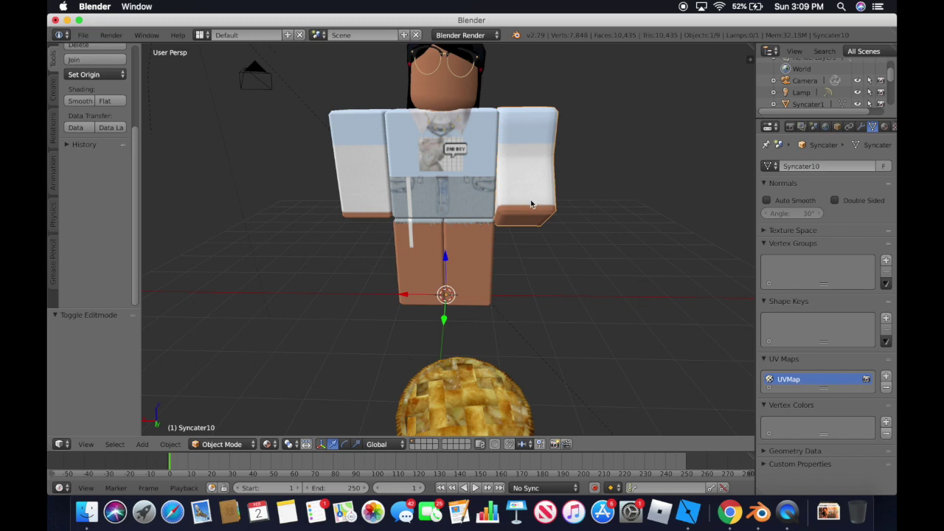
Set the left arm's origin to its geometry
scroll(107, 137, "up", 4)
scroll(114, 149, "up", 3)
left_click(111, 193)
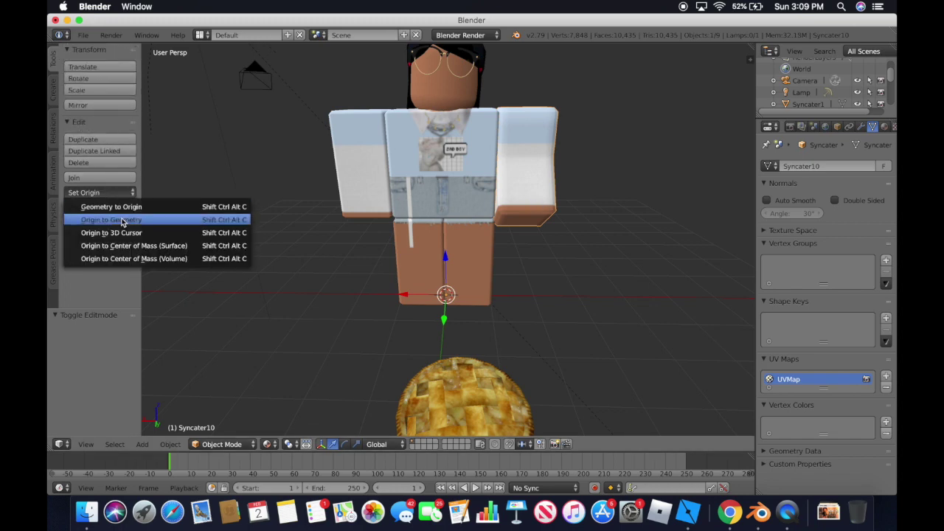
left_click(122, 221)
Rotate the bent left arm about 19° around X, move it back against the shoulder and raise it about 0.07 along Z
left_click(345, 444)
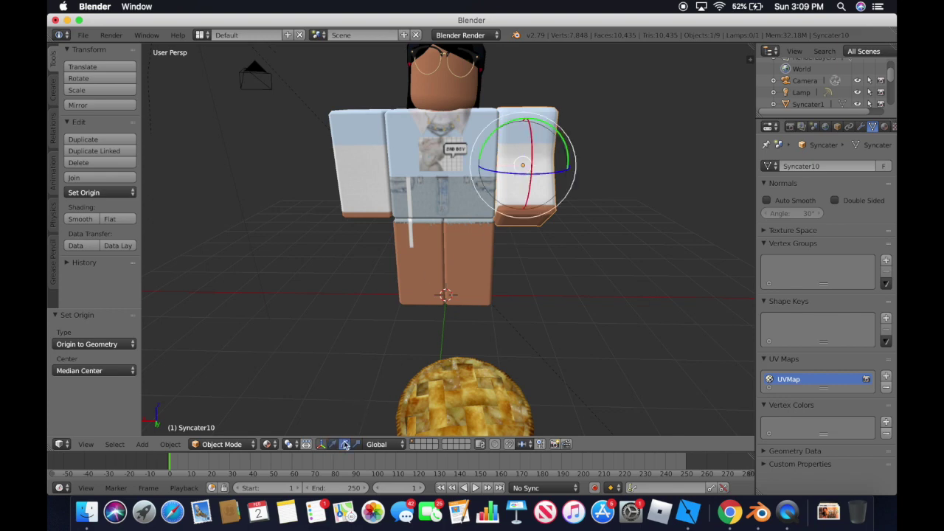
left_click_drag(552, 171, 509, 220)
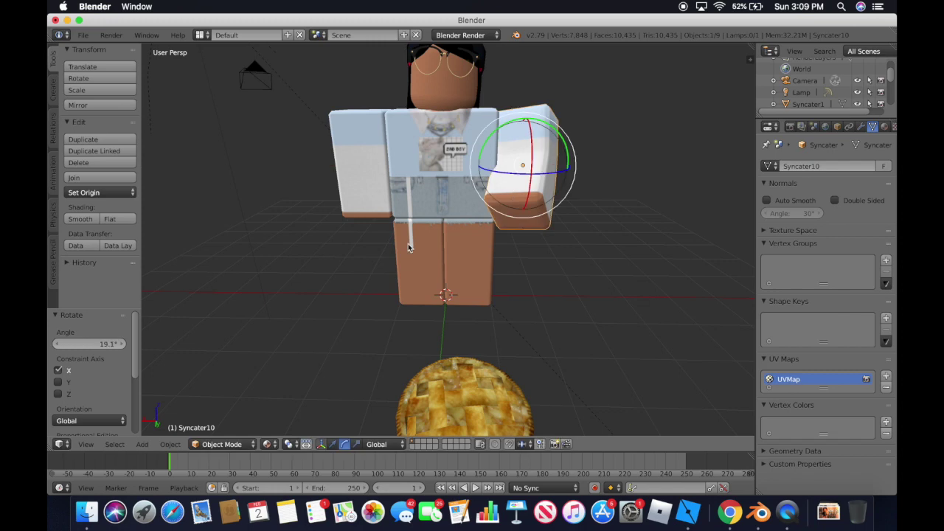
left_click(332, 445)
left_click_drag(529, 171, 483, 172)
left_click_drag(530, 130, 539, 124)
Select the avatar's right arm, enter Edit Mode and subdivide its whole mesh with one cut at a time
right_click(375, 167)
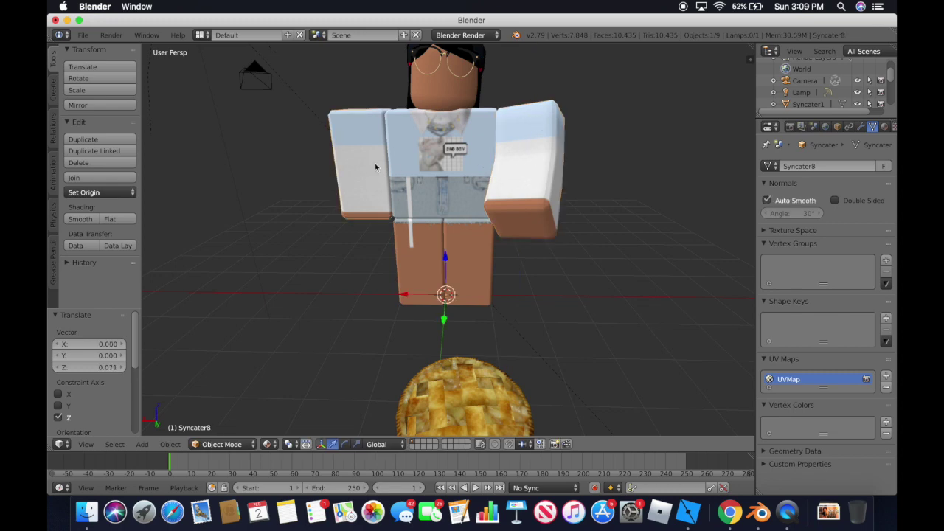
key("shift+f")
key("w")
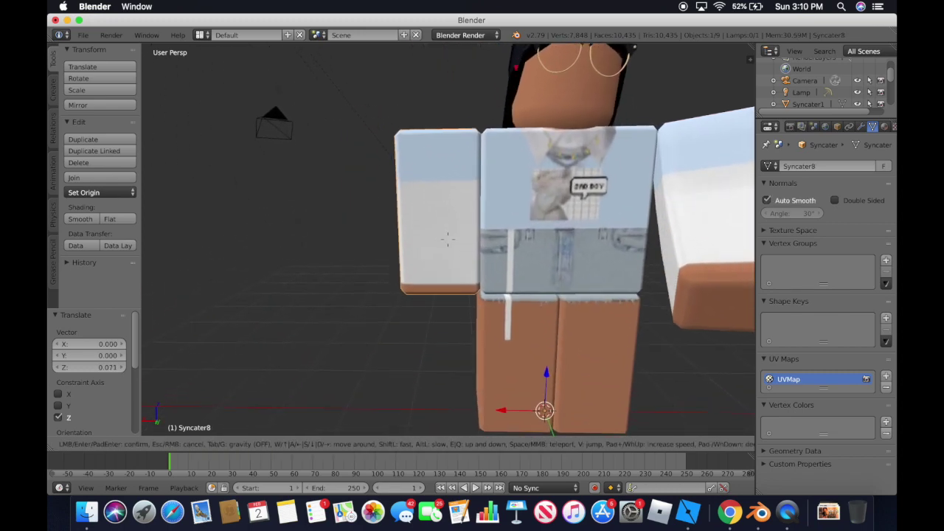
key("s")
left_click(448, 239)
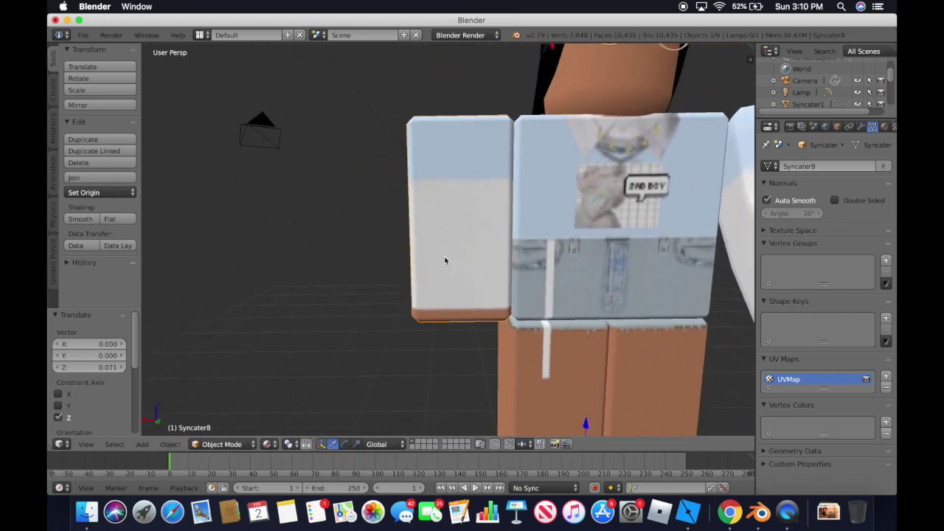
left_click(219, 444)
left_click(221, 417)
left_click(83, 209)
Remove the duplicate vertices from the right arm mesh and turn off its Auto Smooth
scroll(71, 300, "down", 2)
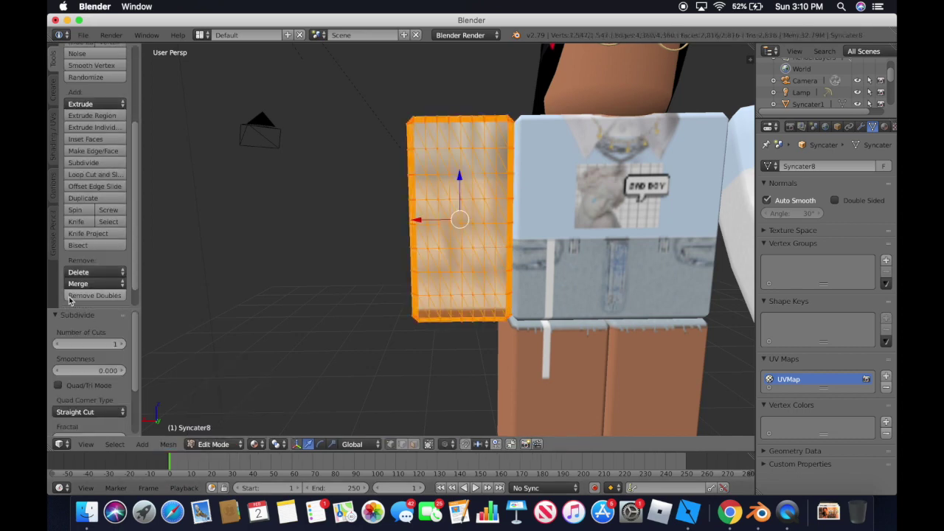
left_click(72, 298)
left_click(767, 199)
Clear the right arm's mesh selection, switch to wireframe display and lasso-select the arm's lower half
right_click(447, 292)
key("z")
left_click_drag(352, 210, 351, 373, "ctrl")
Bend the selected lower half of the right arm forward at the elbow, in line with the upper arm
key("shift+f")
left_click(338, 444)
mouse_move(335, 310)
left_mouse_down()
mouse_move(344, 273)
mouse_move(371, 294)
left_mouse_up()
left_click(326, 444)
Switch the viewport to Material shading and return to Object Mode with the bent right arm
left_click(260, 444)
left_click(280, 378)
left_click(219, 445)
left_click(221, 430)
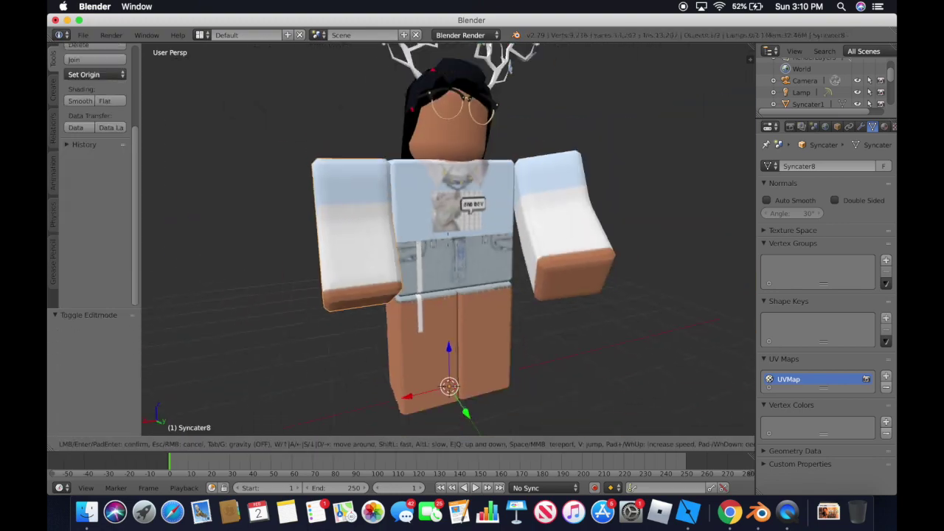
key("Return")
Set the right arm's origin to its geometry
scroll(96, 184, "up", 4)
left_click(97, 194)
left_click(122, 220)
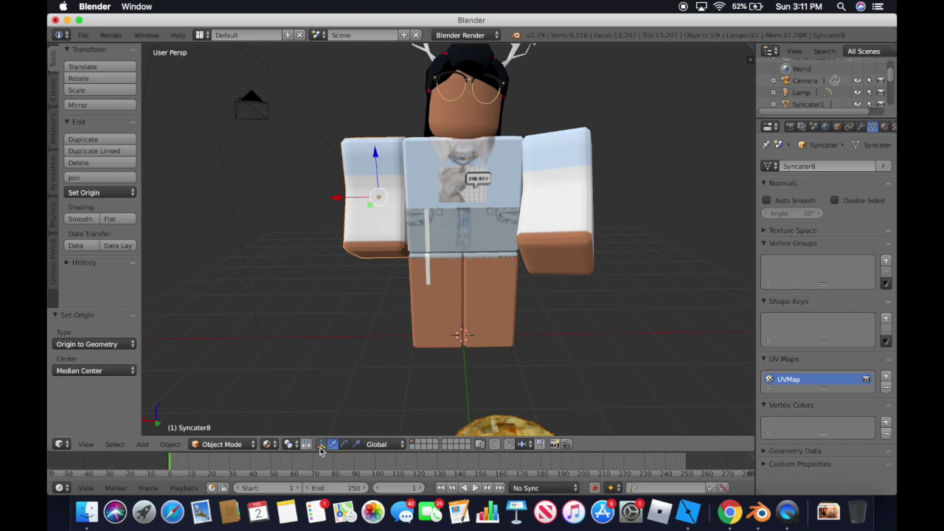
Rotate the bent right arm about 24° around X and about 20° around Z, turning it inward
left_click(344, 445)
left_click_drag(379, 243, 369, 267)
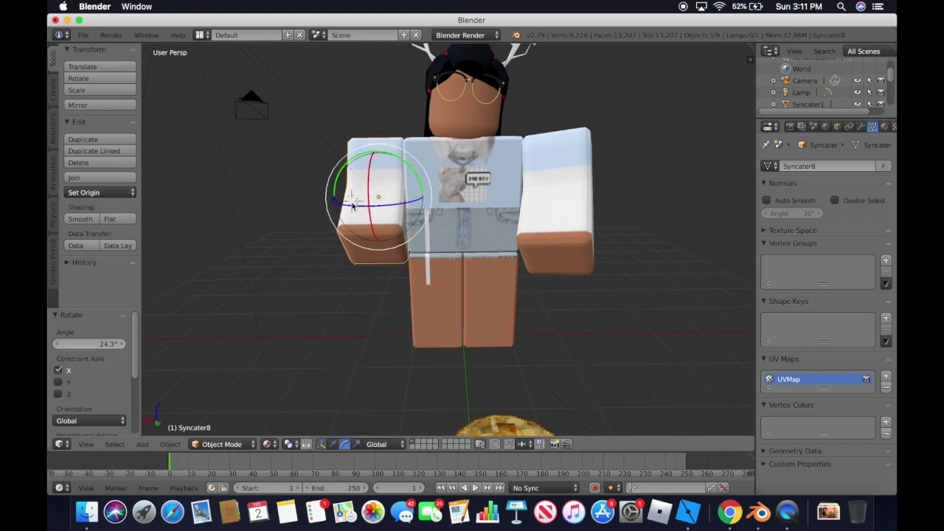
left_click_drag(351, 205, 333, 290)
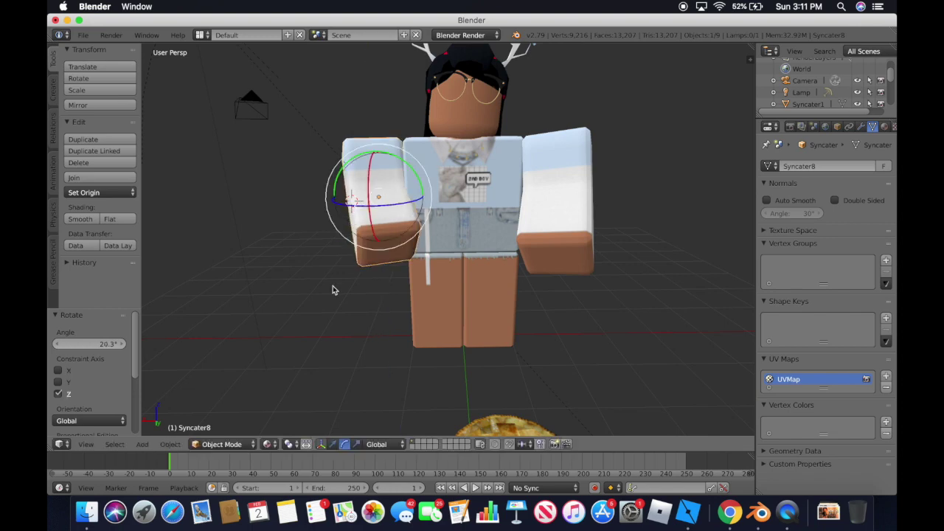
Move the rotated right arm against the shoulder, finishing with a shift of about -0.05 along Z
left_click(333, 445)
left_click_drag(370, 203, 343, 207)
left_click_drag(374, 164, 376, 152)
mouse_move(369, 212)
left_mouse_down()
mouse_move(369, 201)
mouse_move(342, 197)
mouse_move(375, 202)
left_mouse_up()
left_click_drag(376, 152, 376, 157)
Select the pie and move it up between the avatar's hands, finishing with a shift of about 0.09 along Z
key("shift+f")
key("s")
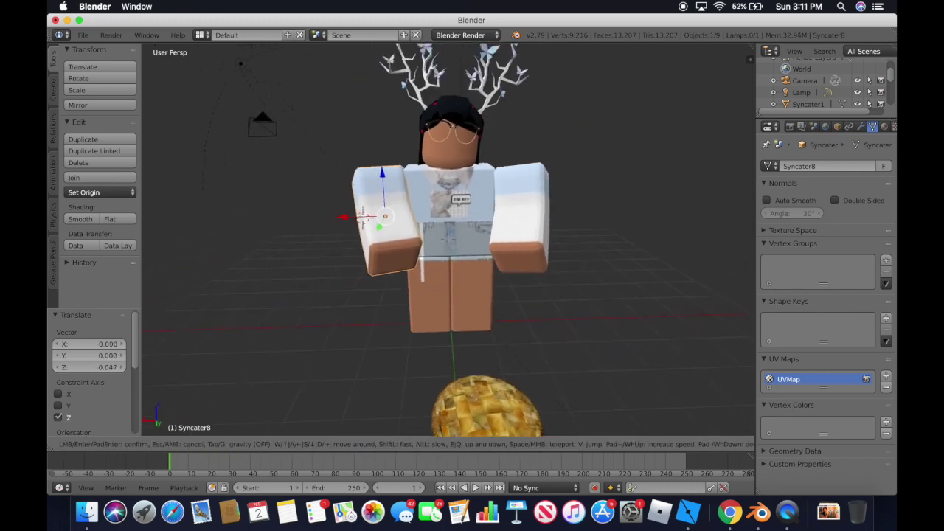
left_click(507, 442)
right_click(490, 424)
left_click_drag(487, 436, 474, 352)
left_click_drag(474, 315, 458, 212)
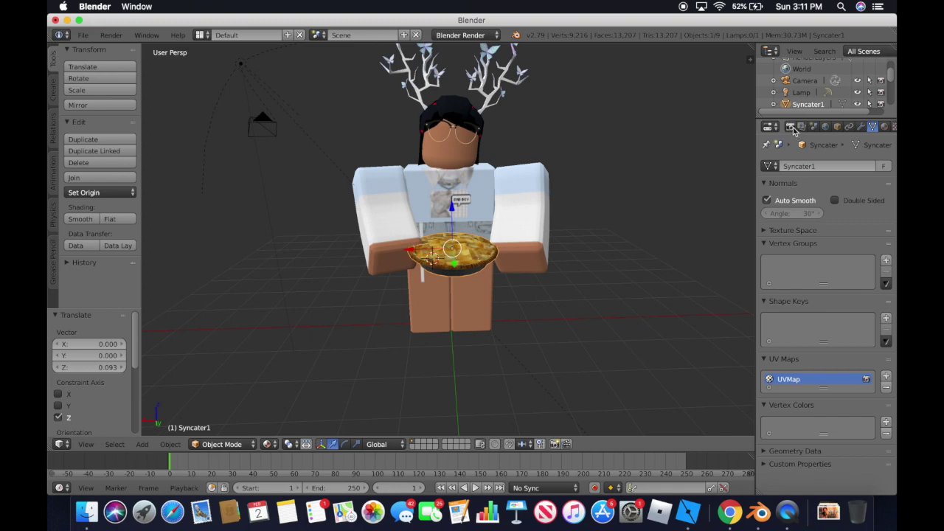
Switch the 3D viewport from the user perspective to the camera view
key("shift+f")
key("s")
left_click(449, 244)
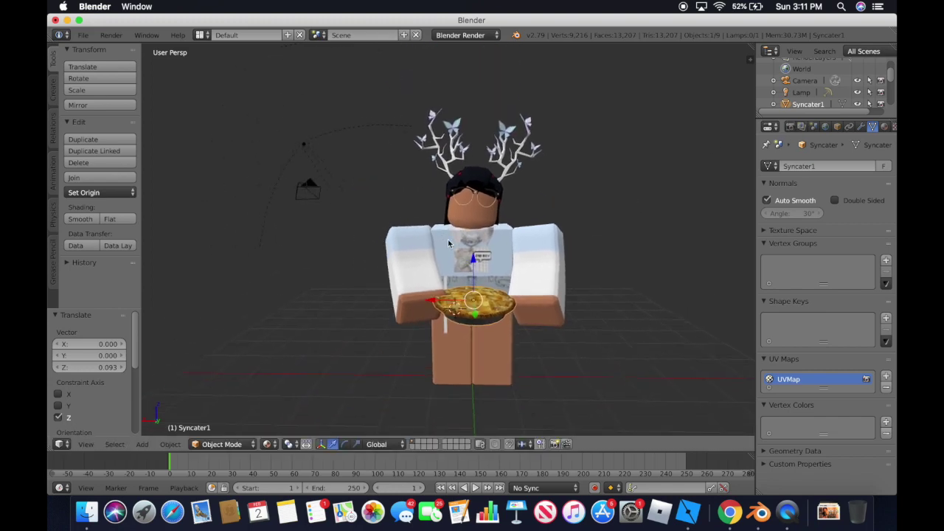
left_click(87, 444)
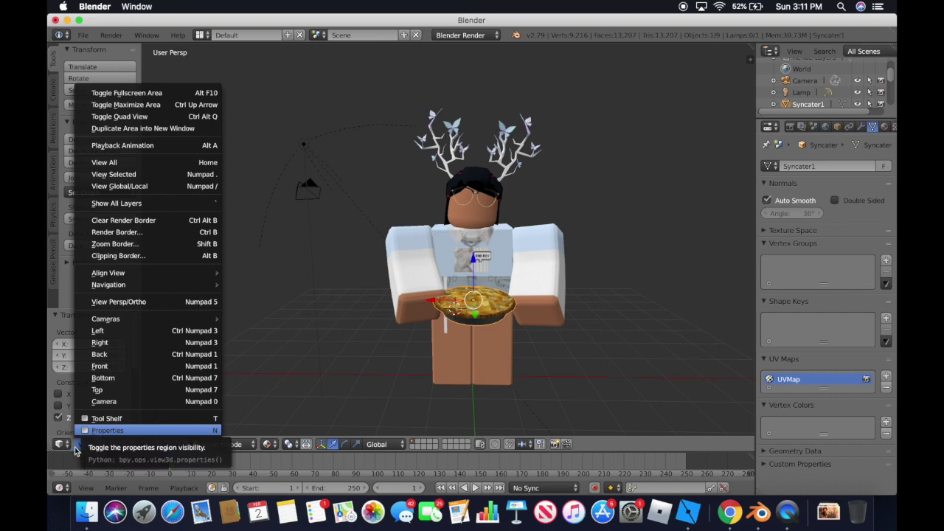
left_click(76, 450)
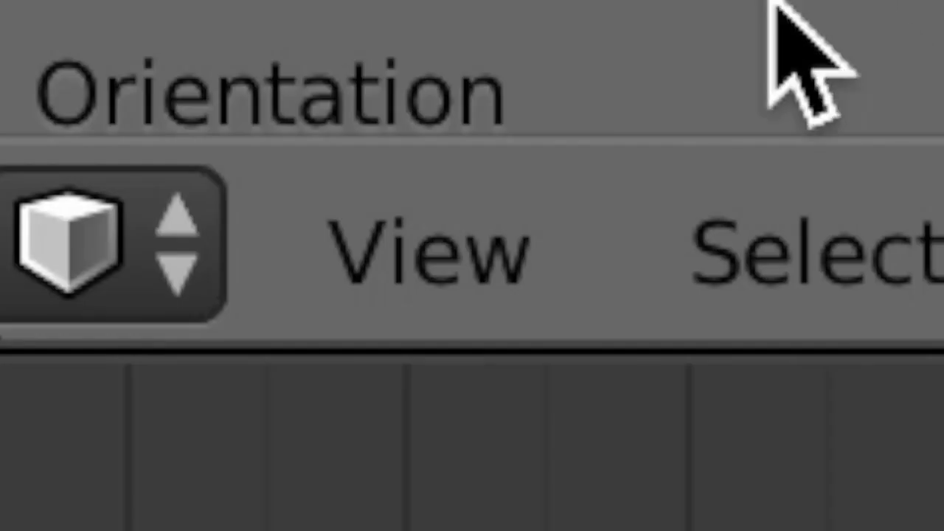
left_click(90, 443)
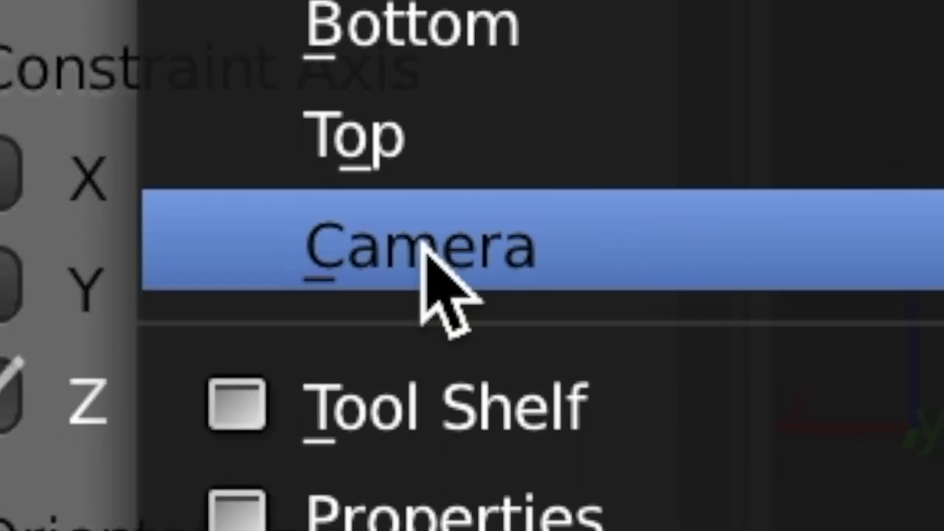
left_click(120, 402)
Fly the camera from behind the avatar around to its front, framing the head, arms and pie
key("shift+f")
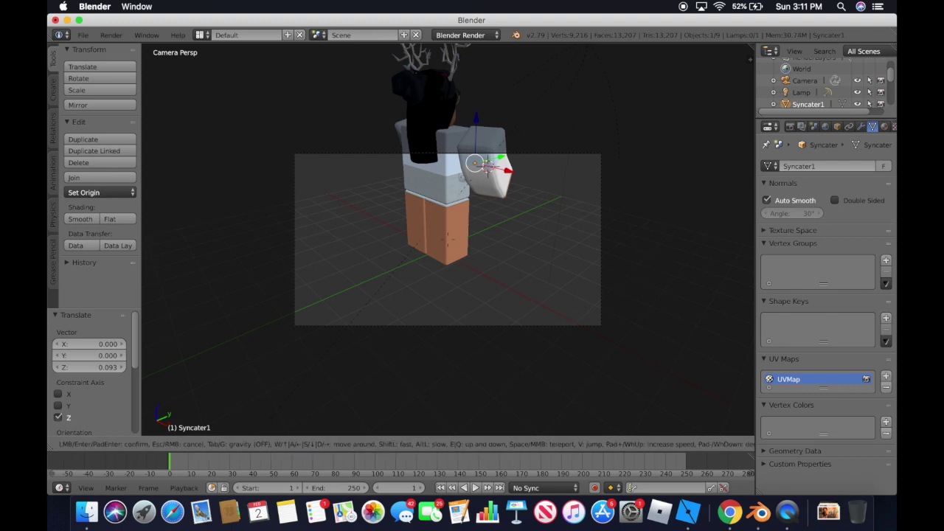
key("e")
key("a")
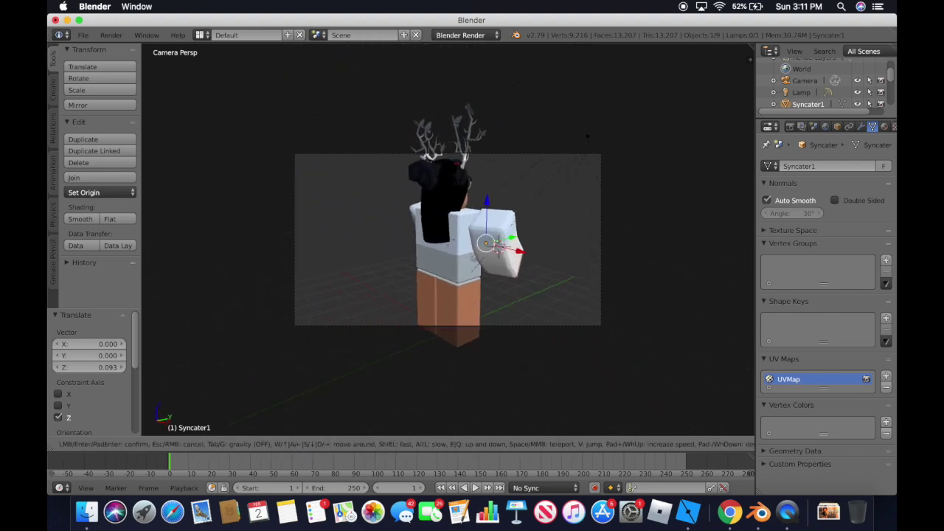
key("d")
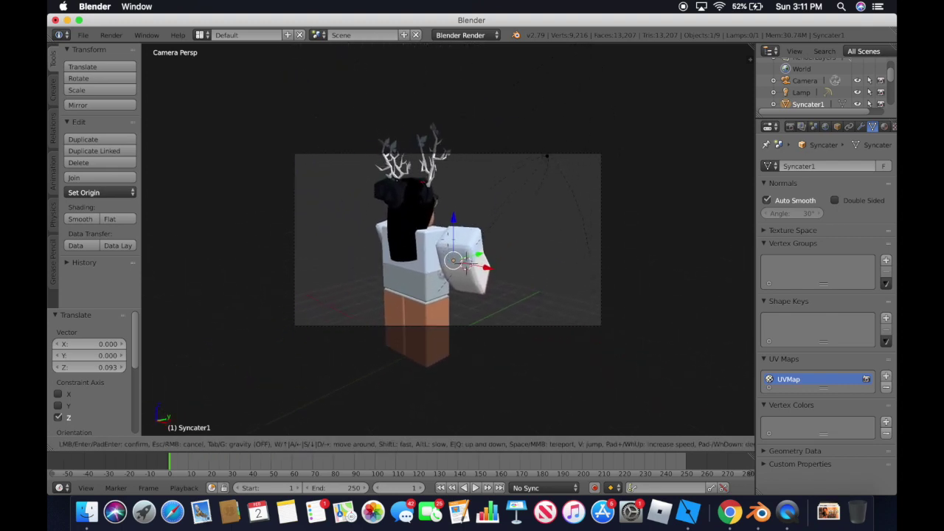
key("d")
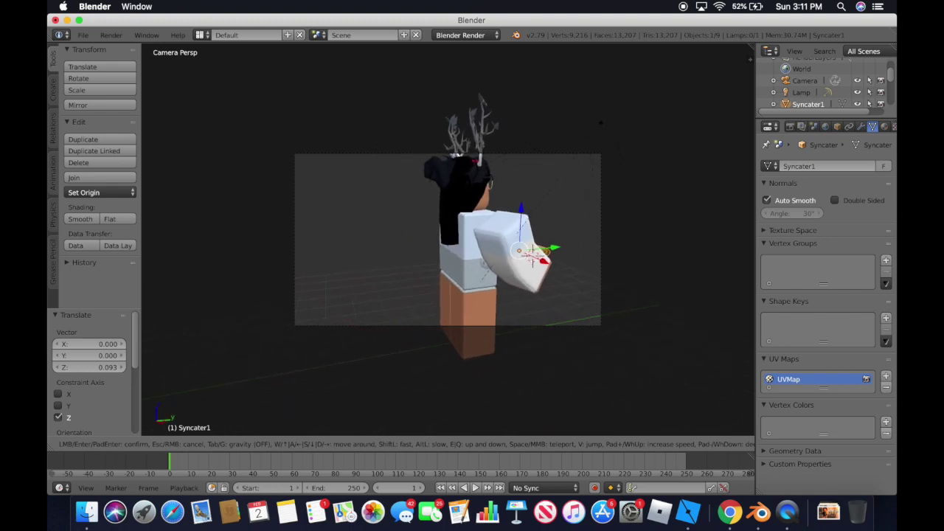
key("w")
key("d")
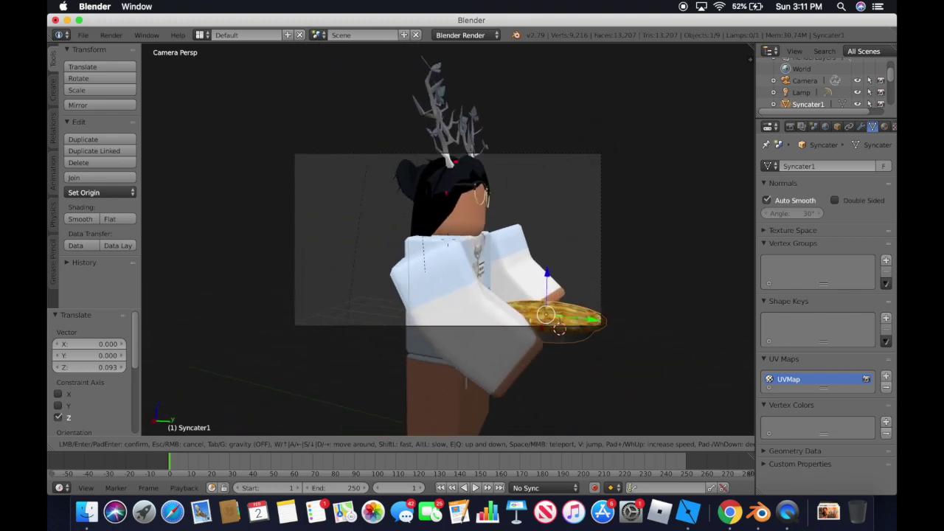
key("w")
key("d")
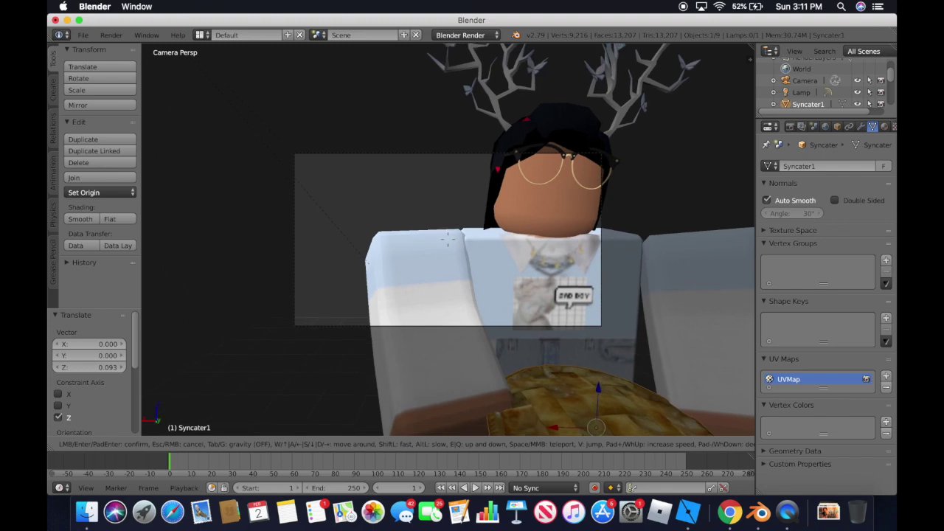
key("s")
key("s")
key("a")
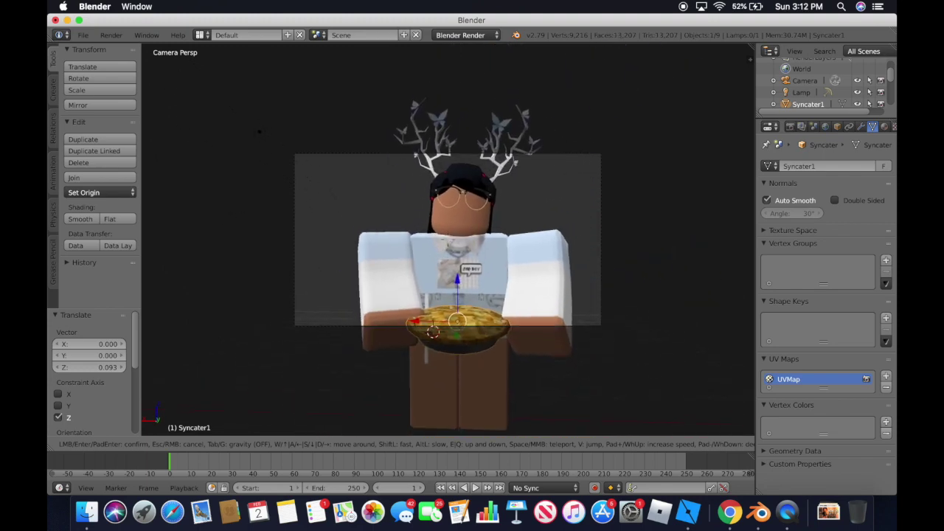
key("d")
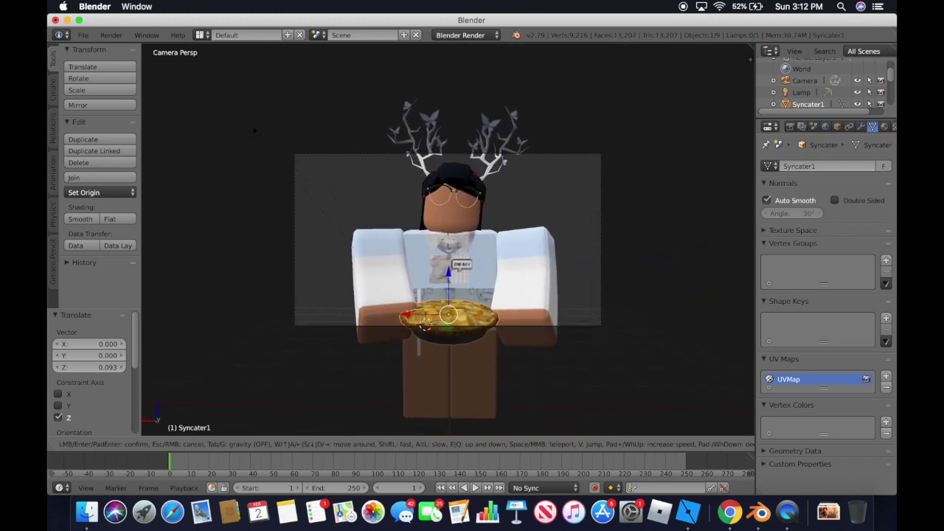
left_click(448, 243)
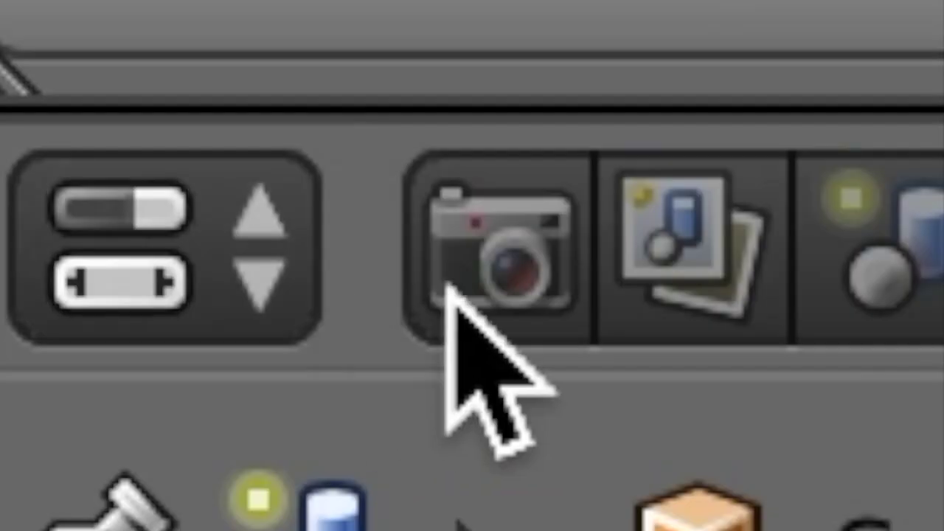
Set the render resolution to 10000 px in X and 10000 px in Y for a square frame
left_click(790, 127)
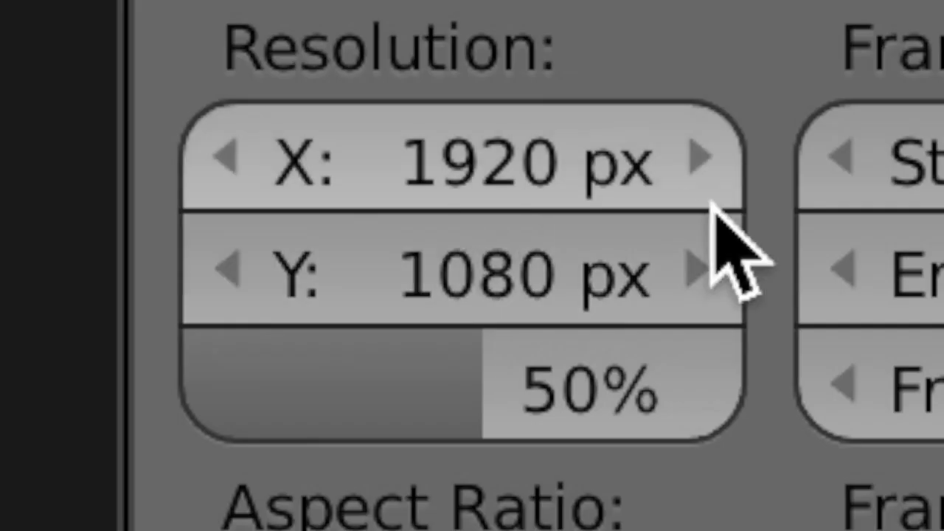
left_click(552, 180)
key("BackSpace")
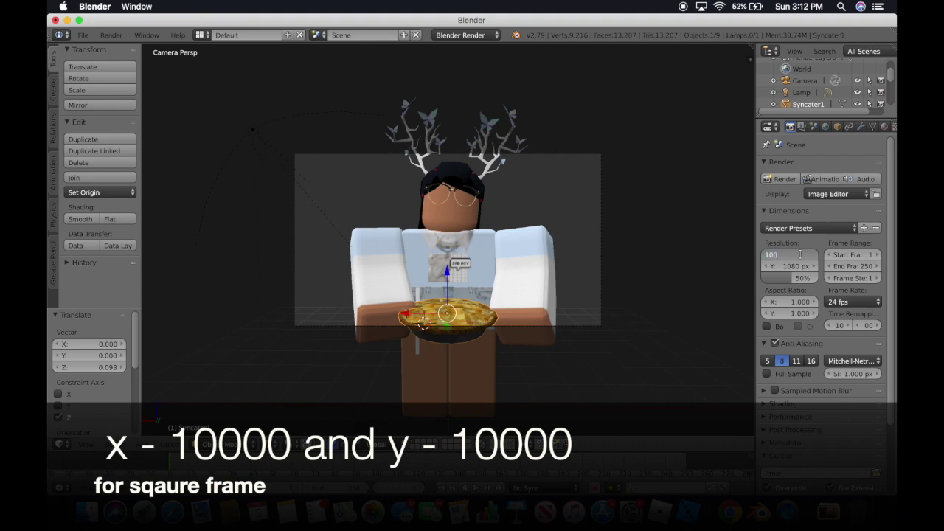
type("10000")
key("Return")
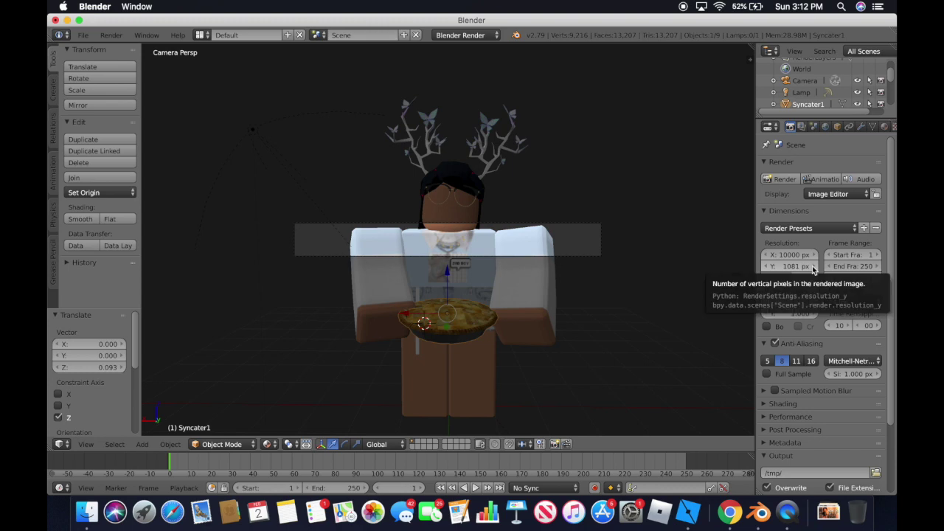
left_click(797, 265)
key("BackSpace")
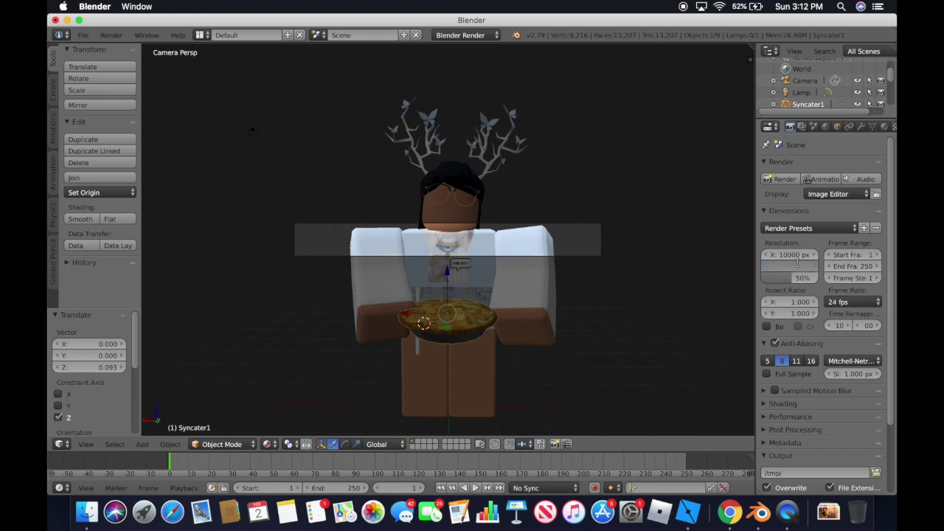
key("Return")
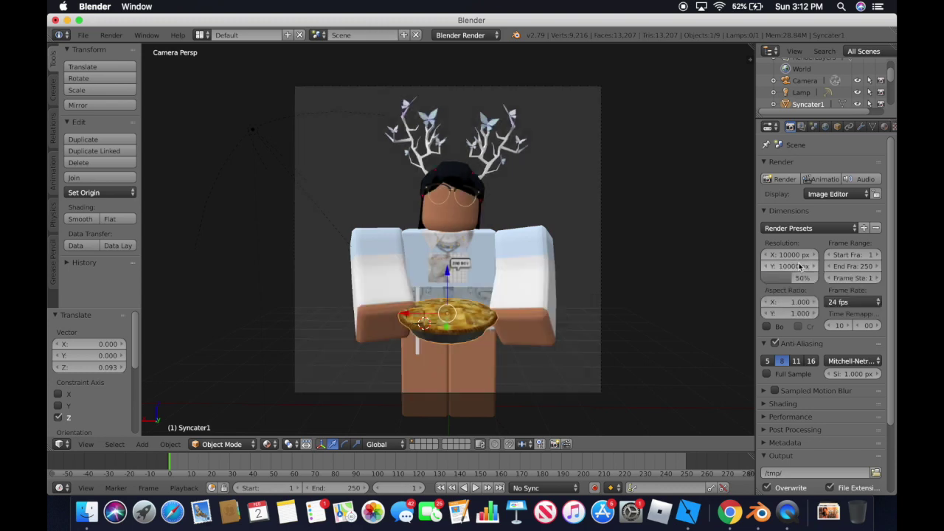
Pull the camera back to fit the whole avatar in the square frame, and undo the camera and resolution changes
key("shift+f")
key("s")
left_click(465, 244)
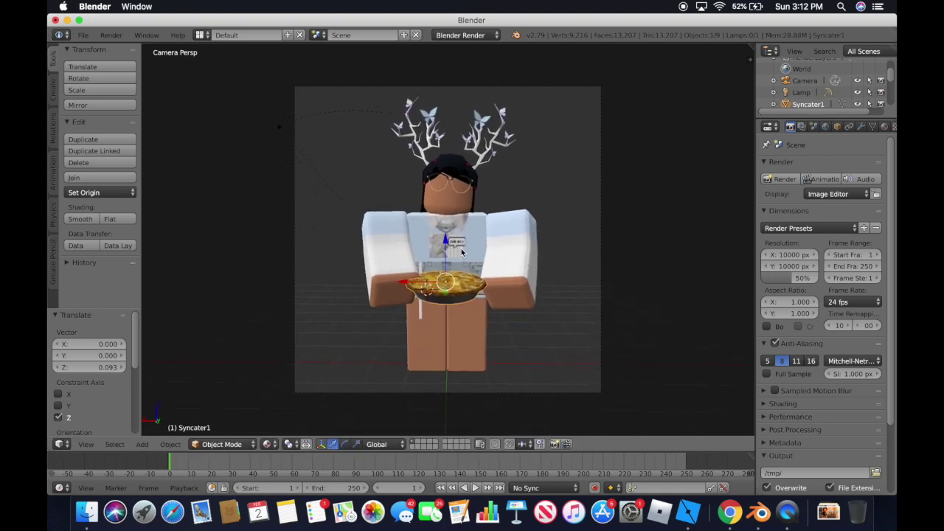
key("ctrl+z")
key("ctrl+z")
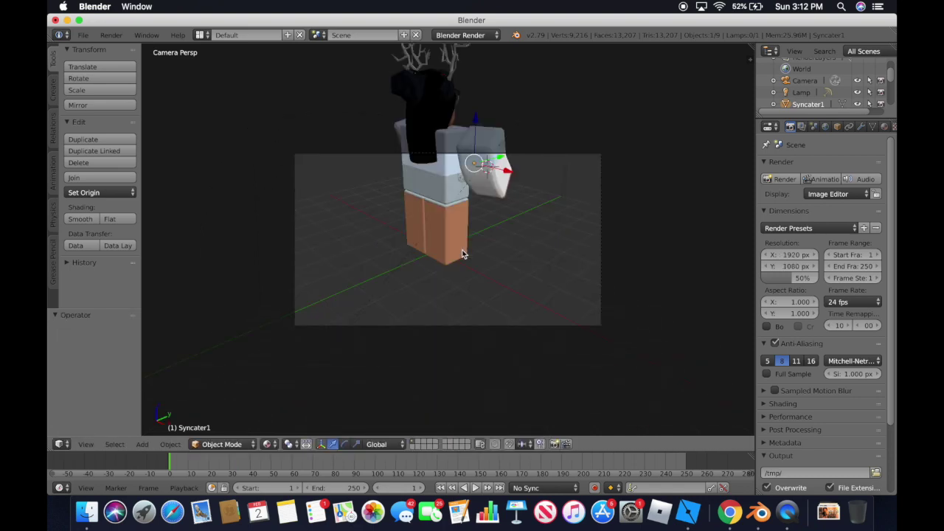
Fly the camera around to the avatar's front, centring its upper body and the pie in the widescreen frame
key("shift+f")
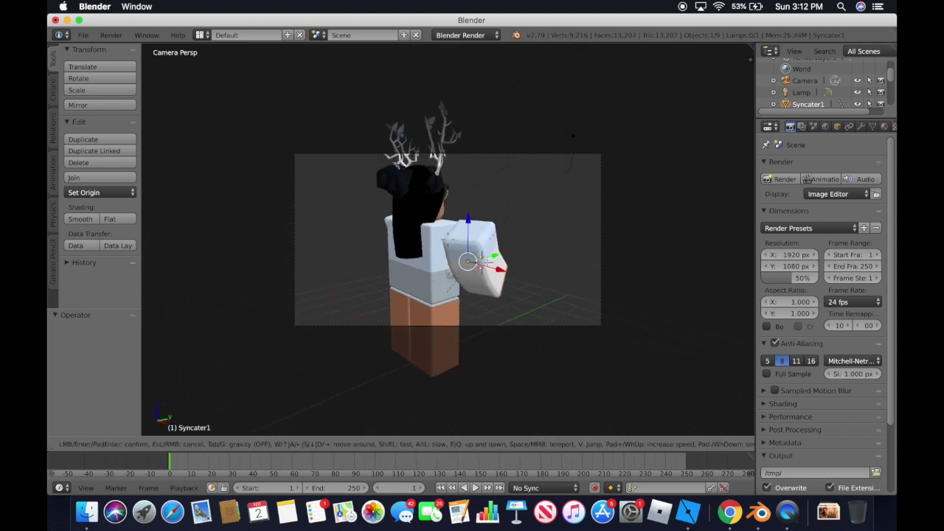
key("d")
key("w")
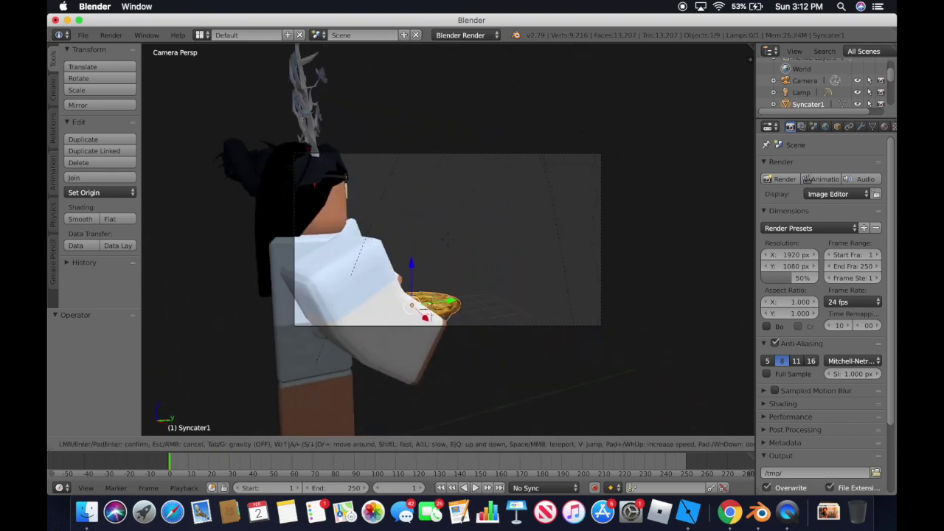
key("s")
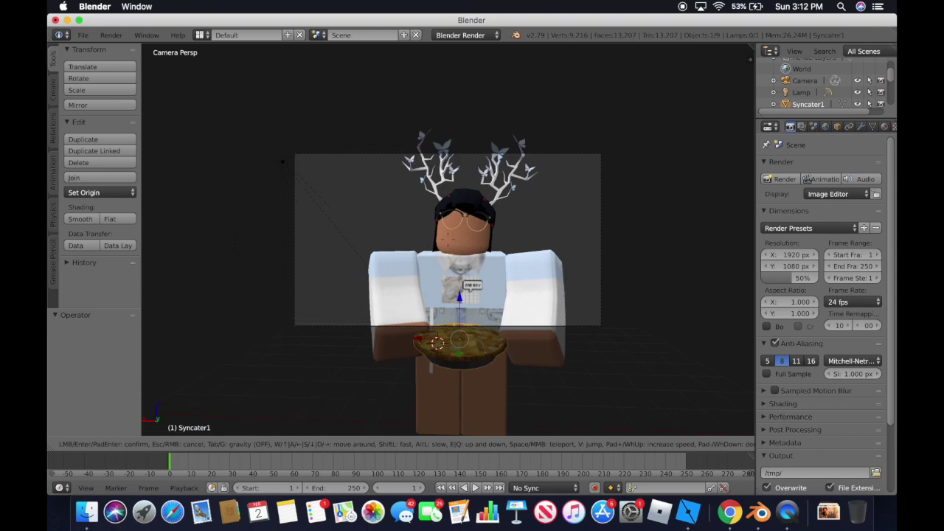
key("w")
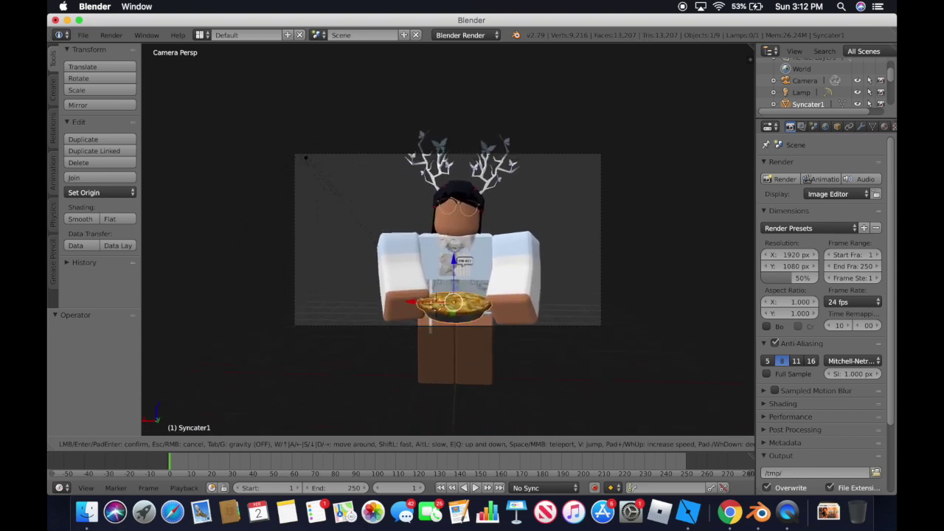
key("Return")
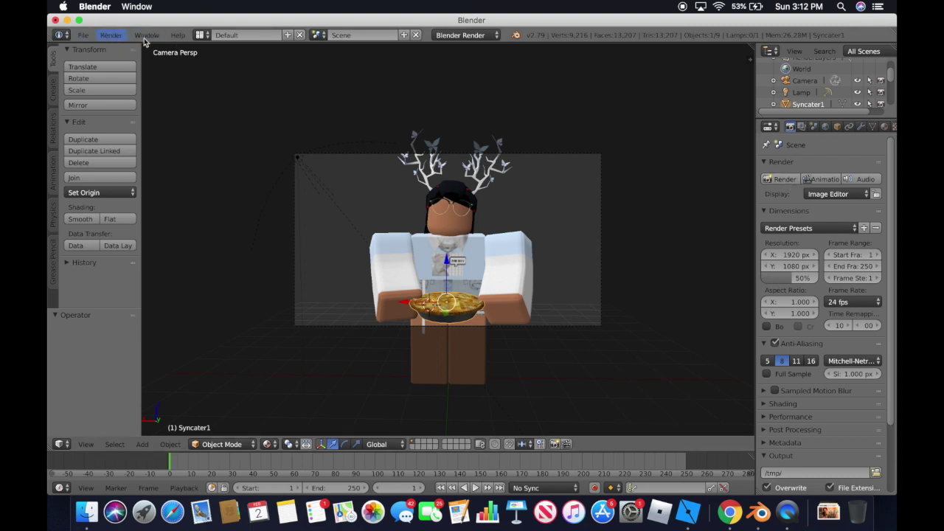
Set the render shading's alpha mode to Transparent
scroll(839, 289, "down", 5)
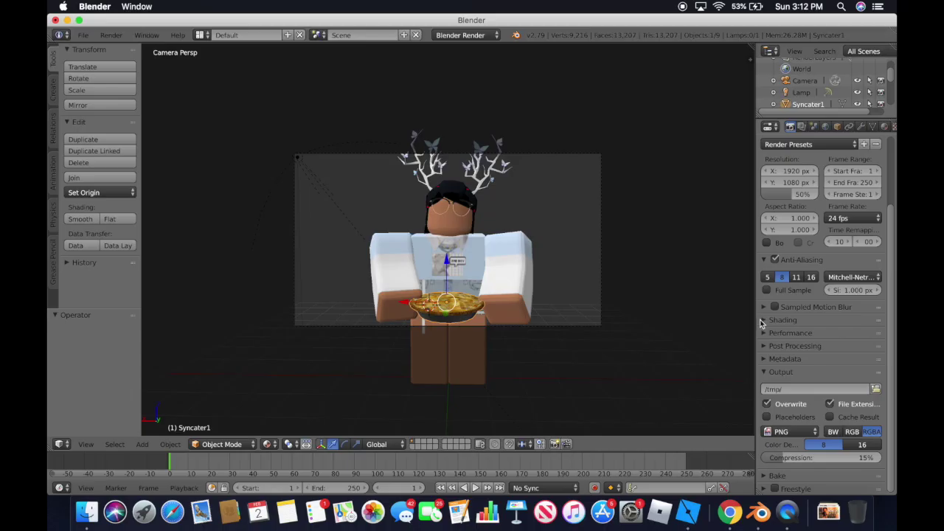
left_click(764, 320)
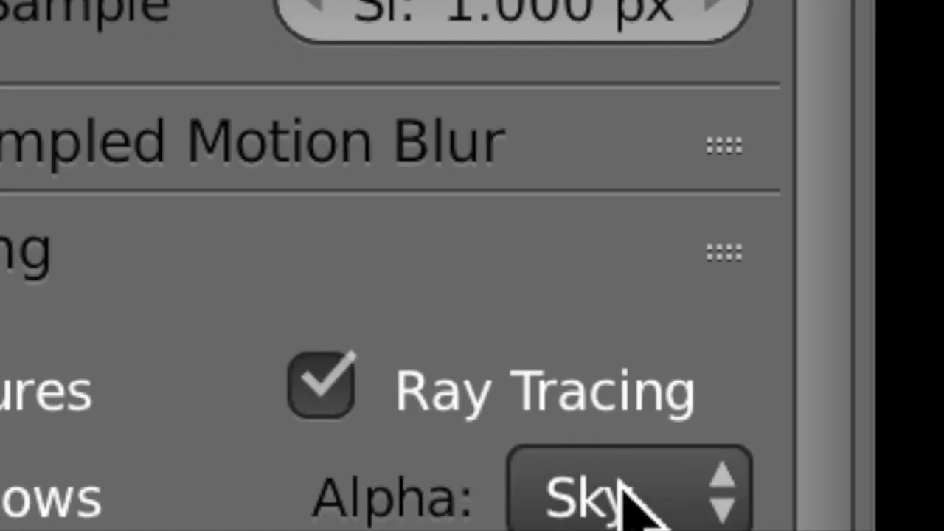
left_click(867, 351)
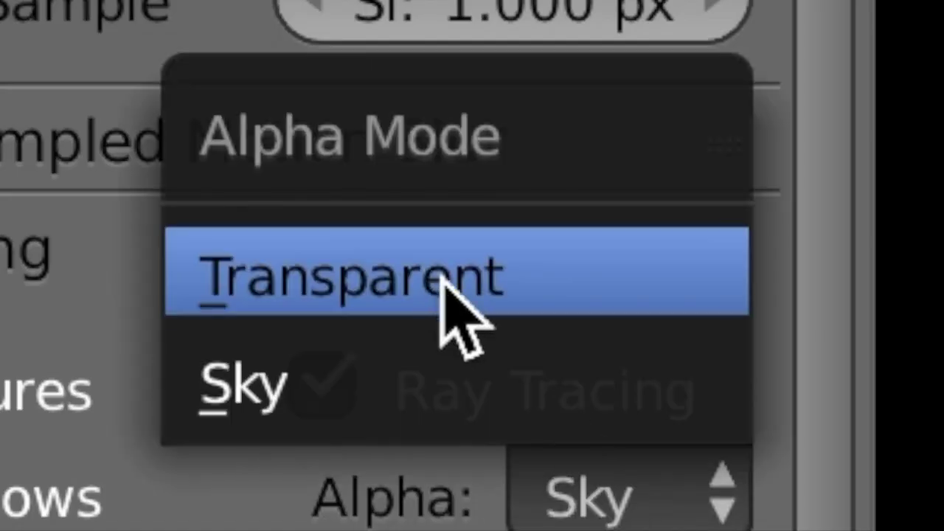
left_click(434, 290)
Render the still image of the avatar with the pie and inspect the result up close
scroll(832, 337, "up", 5)
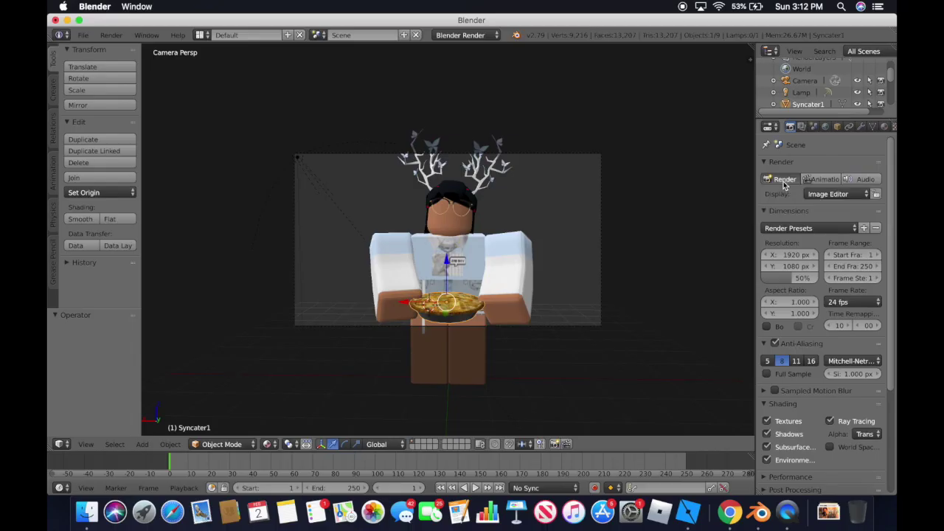
left_click(472, 302)
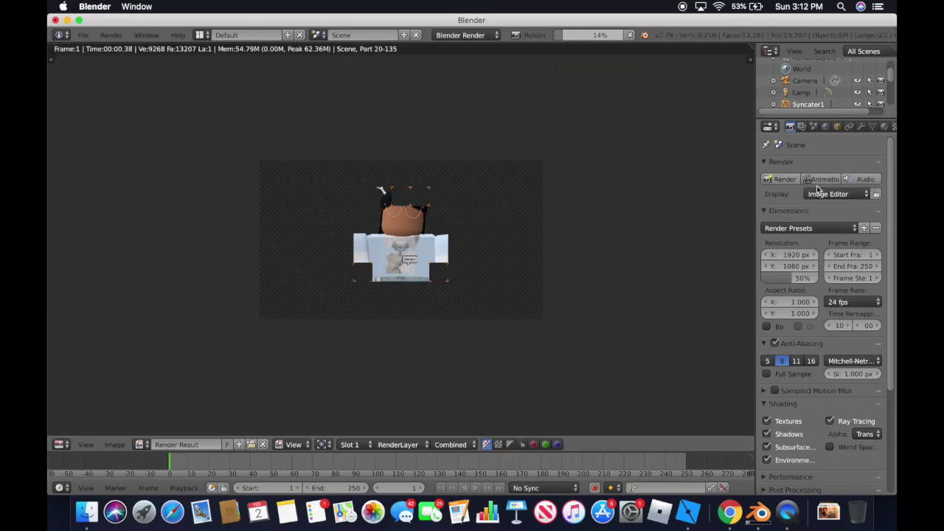
scroll(529, 309, "down", 3)
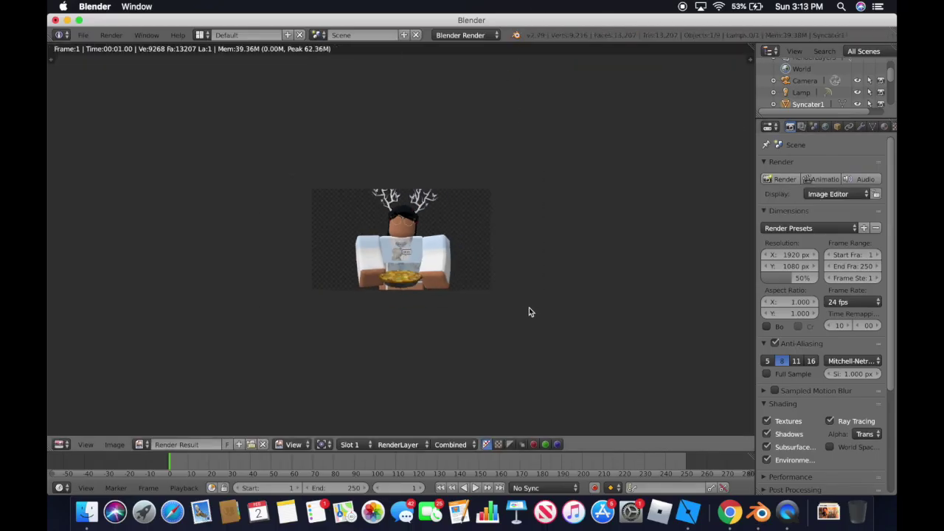
scroll(528, 311, "up", 4)
scroll(527, 307, "up", 1)
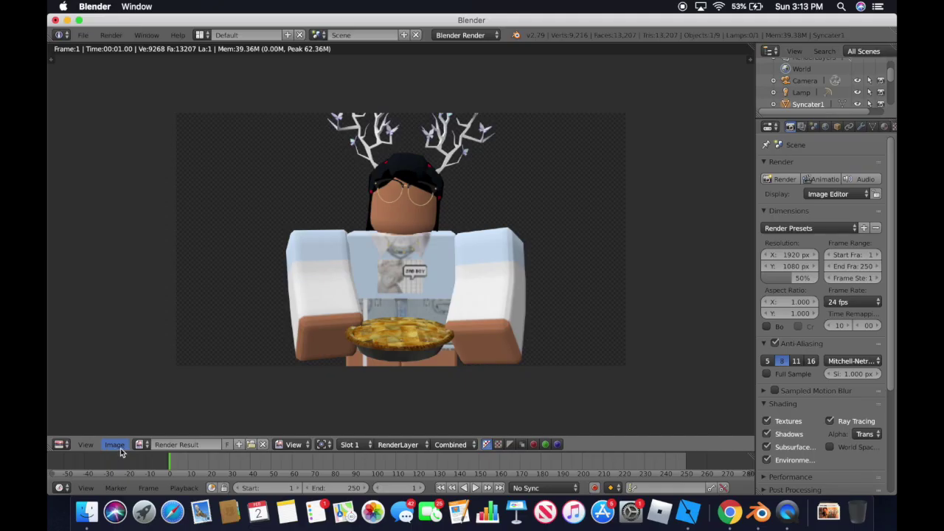
Save the rendered image in the Documents folder as "blender video render"
left_click(116, 446)
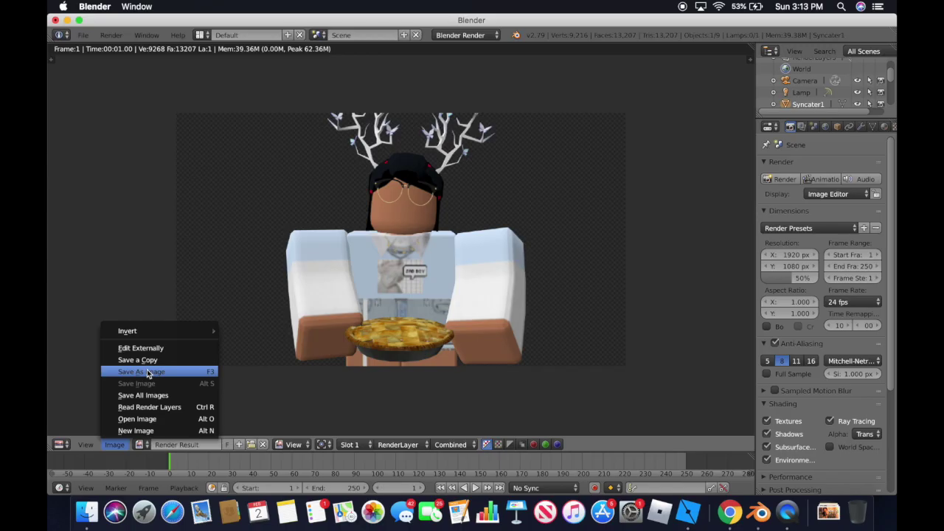
left_click(472, 210)
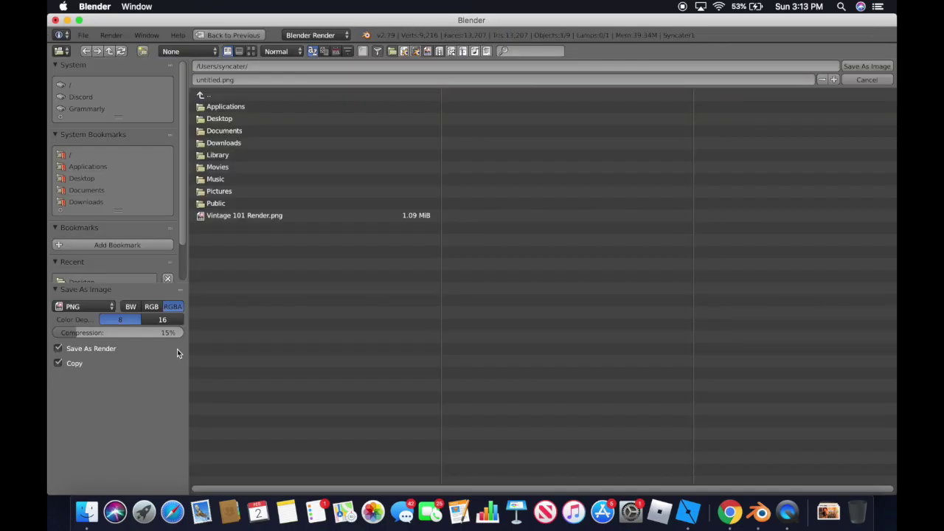
scroll(166, 262, "down", 3)
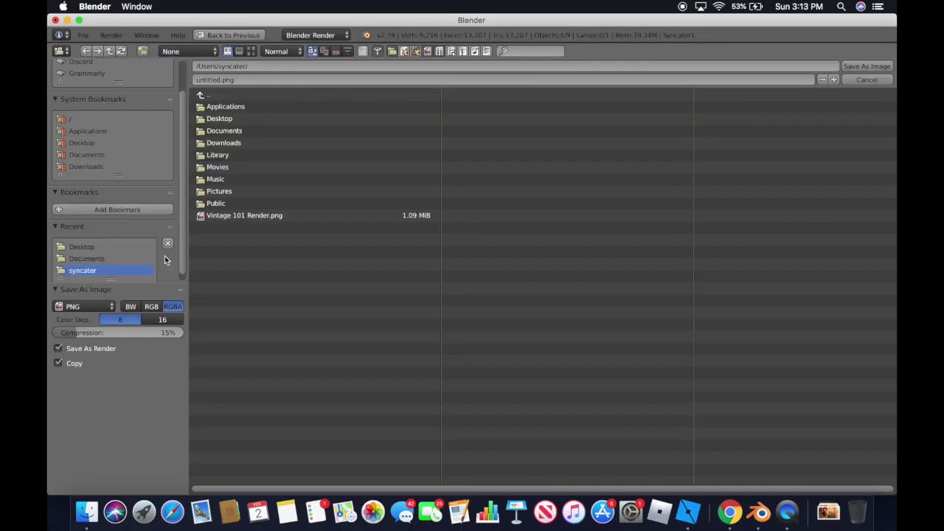
left_click(105, 253)
left_click(250, 80)
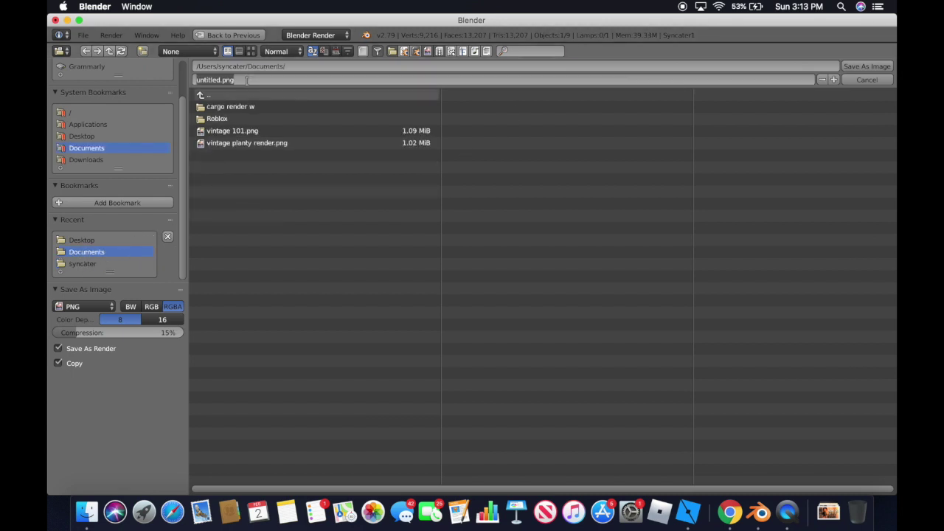
key("BackSpace")
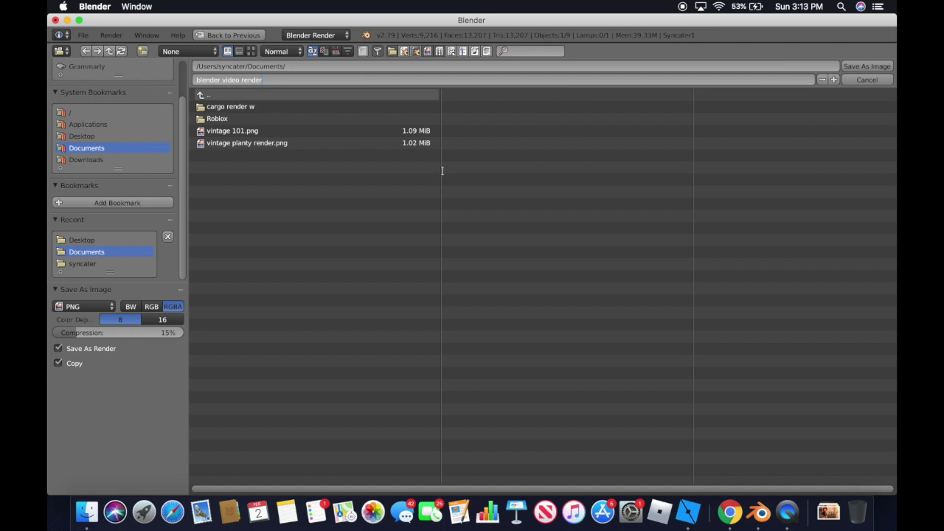
left_click(864, 67)
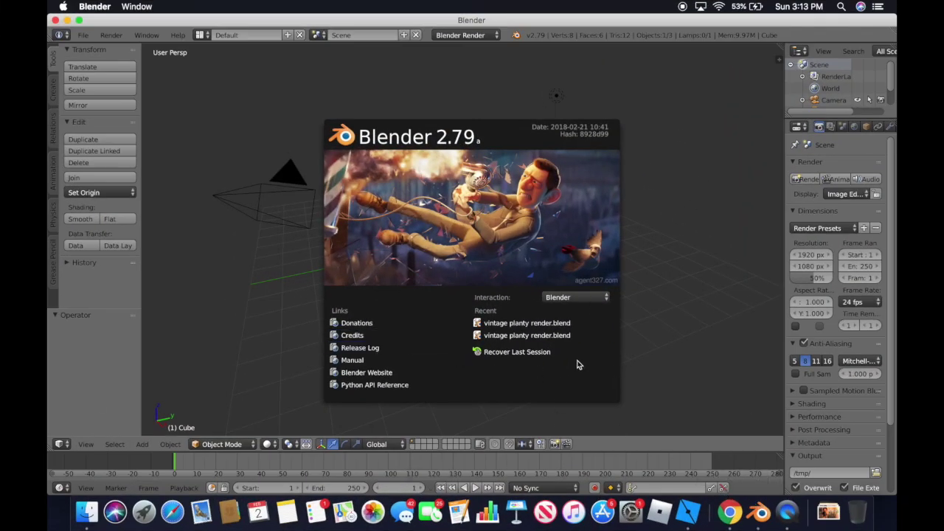
Delete the default cube from the new scene and switch the render engine to Cycles Render
left_click(649, 233)
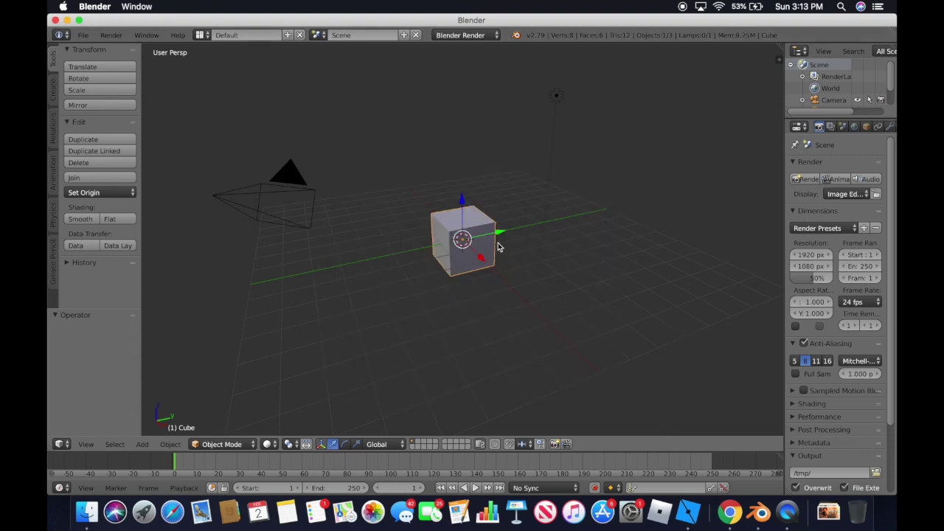
key("x")
left_click(460, 234)
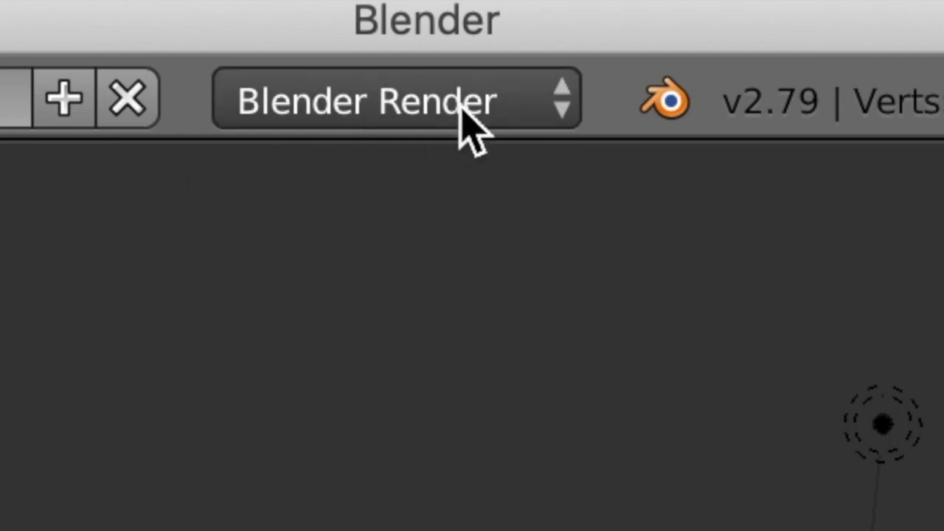
left_click(407, 115)
left_click(419, 317)
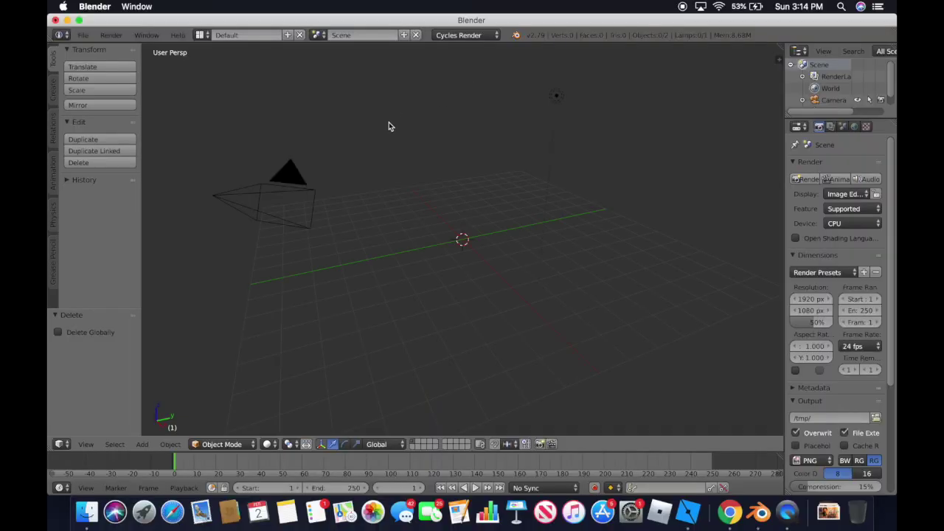
Import the Wavefront file "Improved GFX Video .obj" from the Desktop folder
left_click(84, 35)
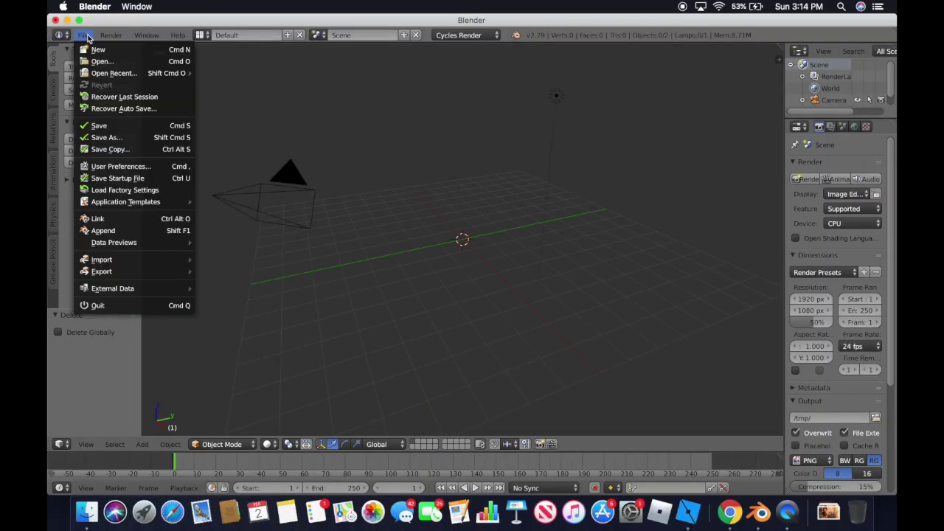
mouse_move(107, 261)
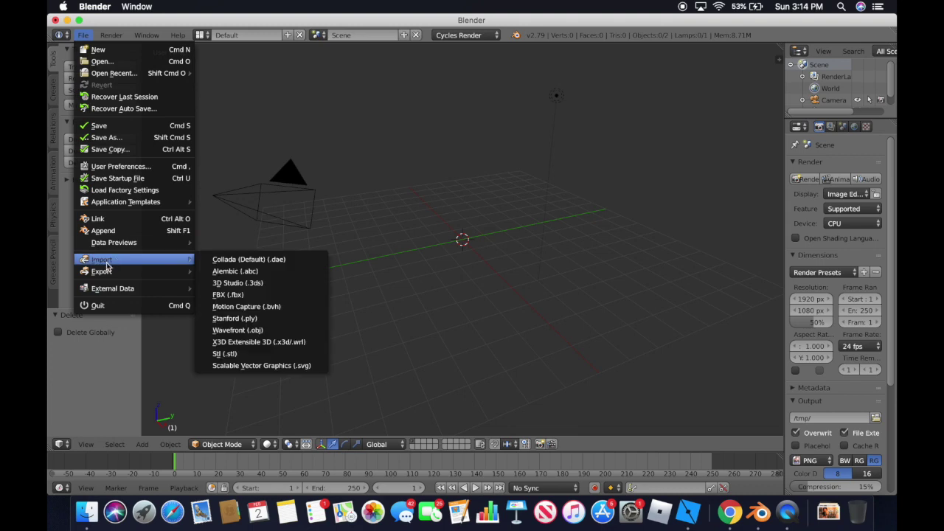
left_click(238, 330)
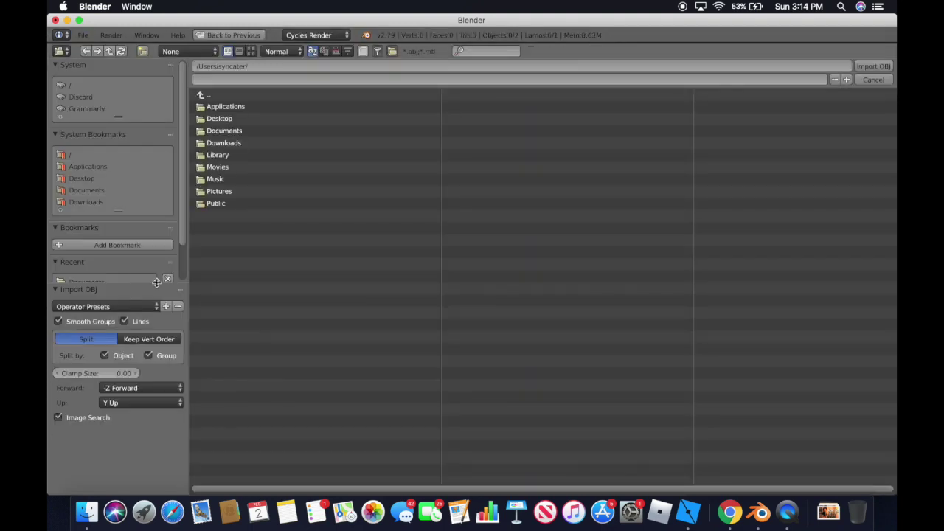
left_click(73, 179)
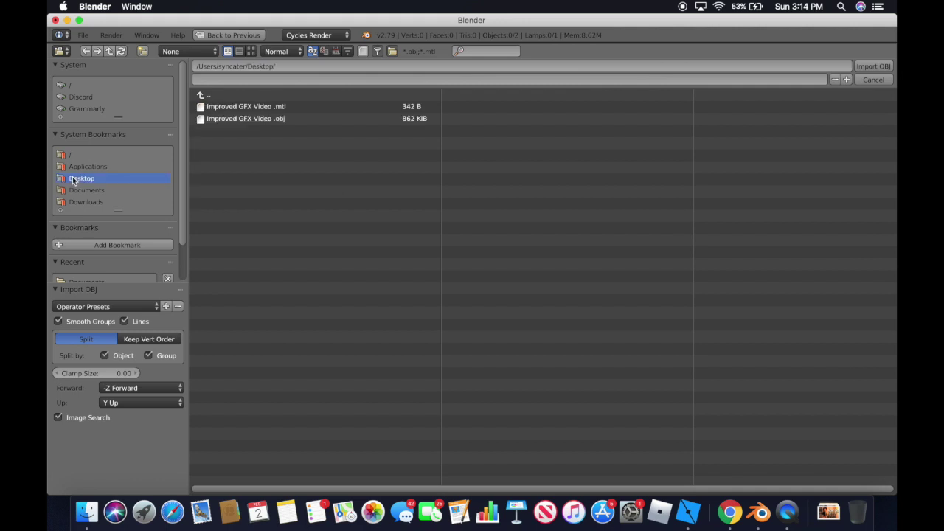
left_click(259, 119)
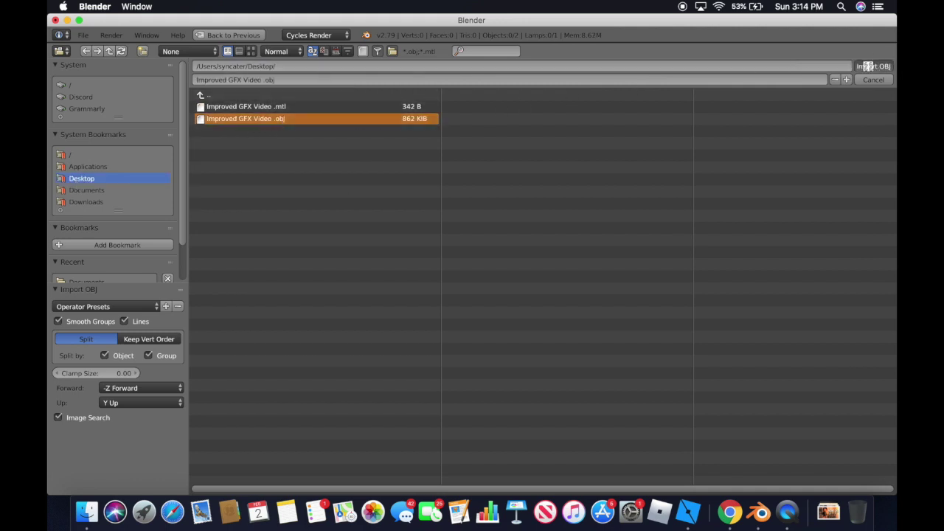
left_click(873, 66)
Set the viewport shading to Material to show the imported avatar's textures from the front
key("shift+f")
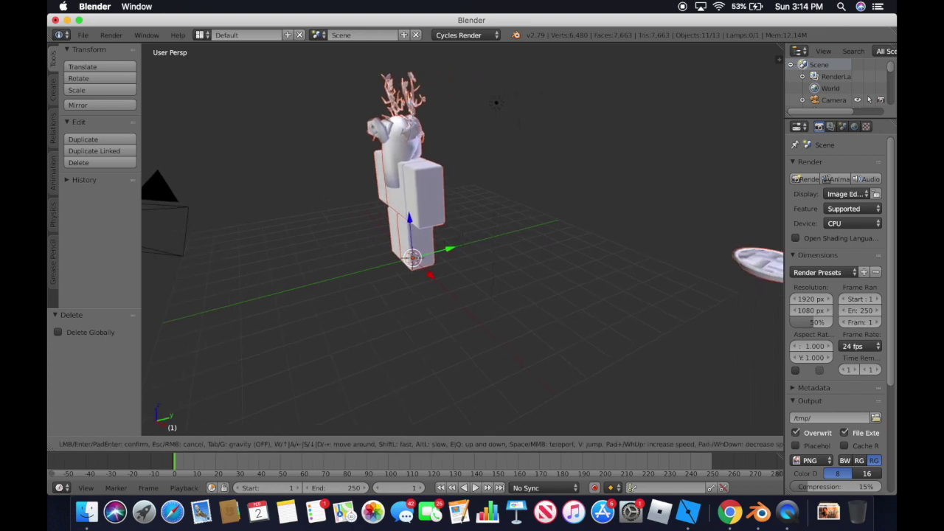
key("w")
key("d")
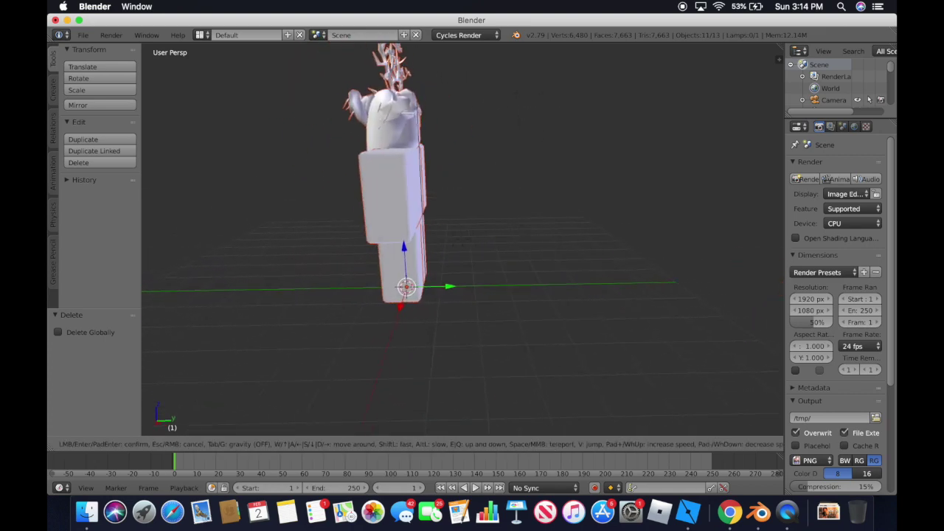
key("w")
key("d")
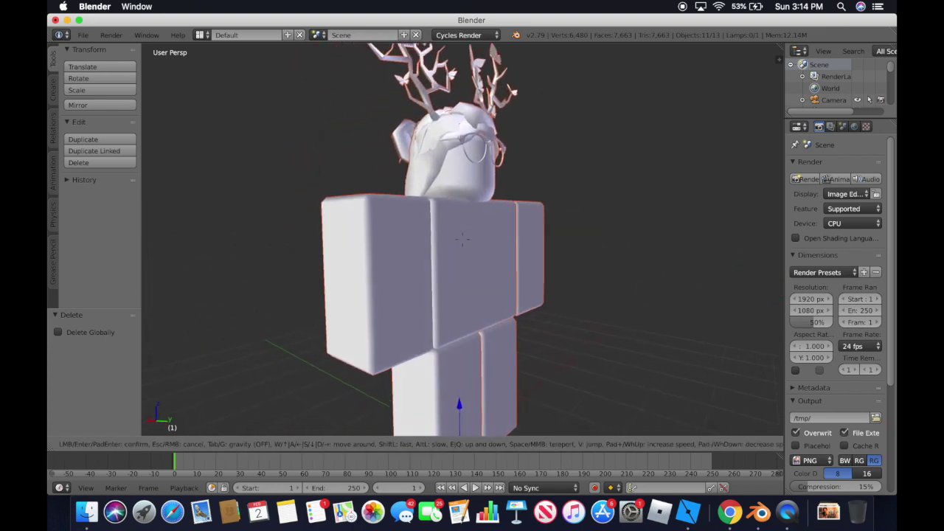
key("s")
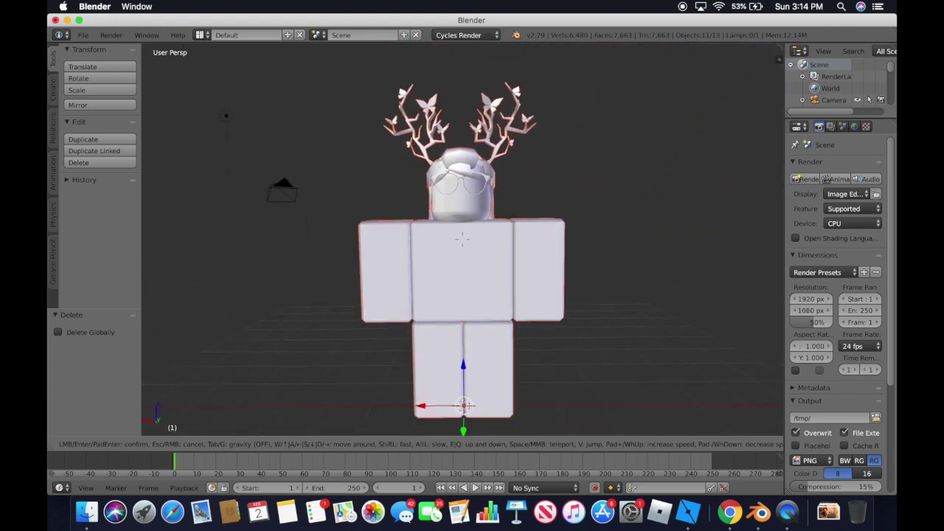
left_click(463, 244)
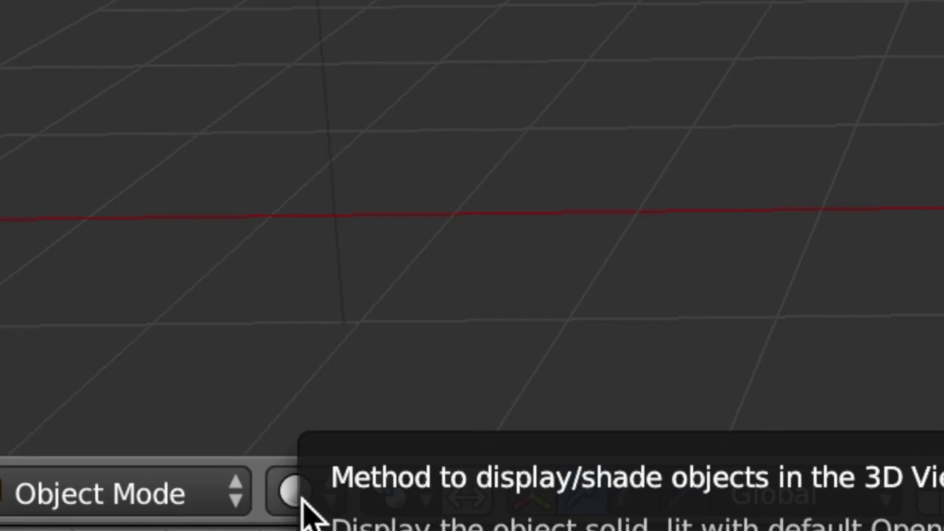
left_click(304, 500)
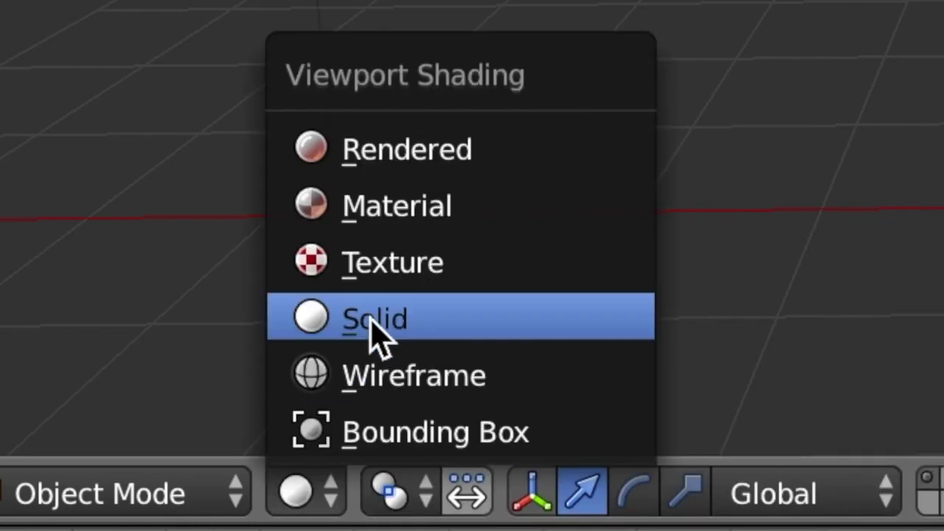
left_click(355, 208)
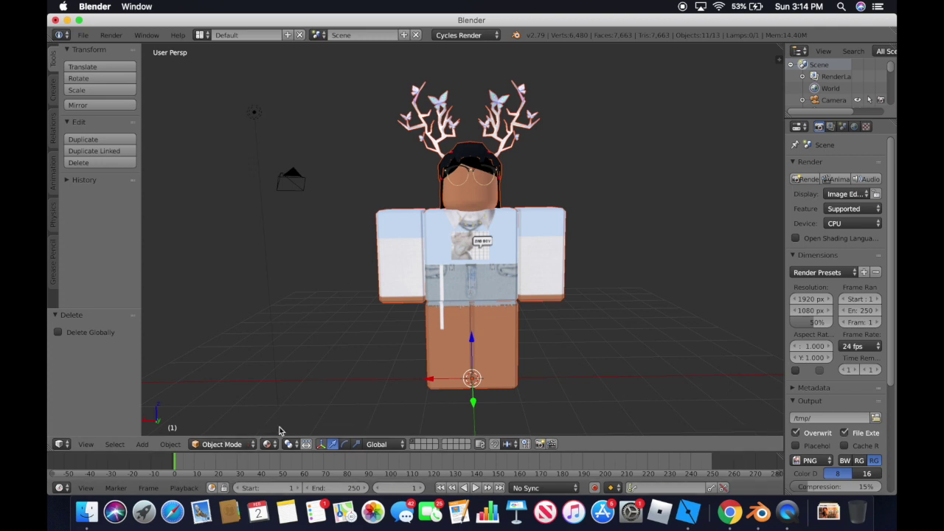
Subdivide the mesh of the avatar's left arm several times in Edit Mode and remove its double vertices
right_click(527, 274)
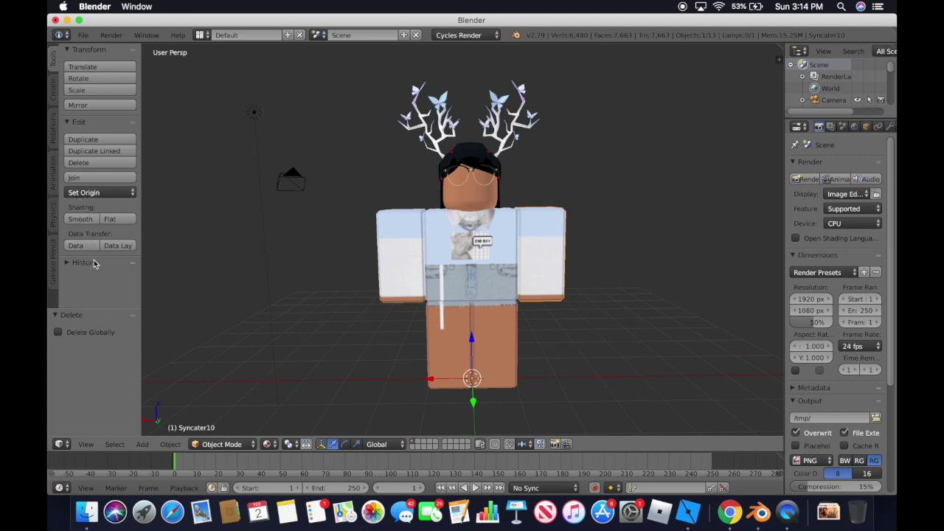
left_click(222, 444)
left_click(221, 420)
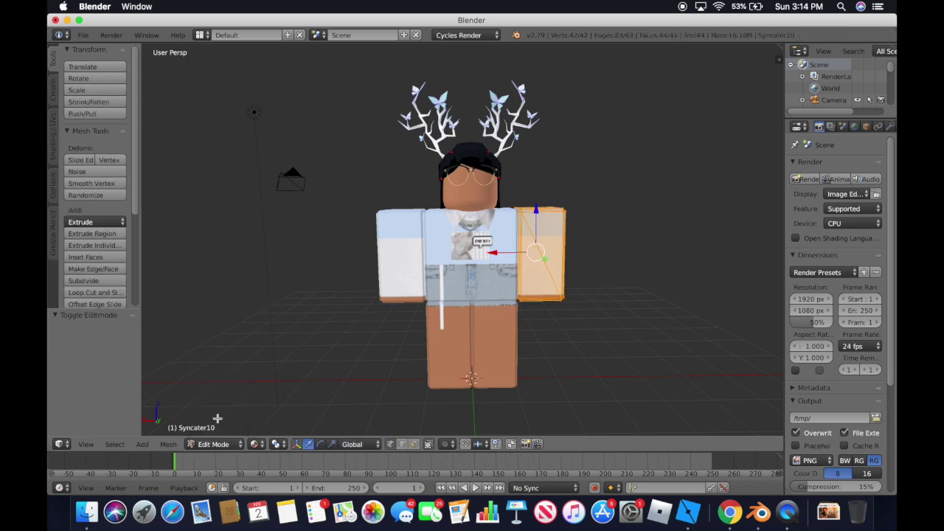
left_click(103, 282)
scroll(107, 280, "down", 4)
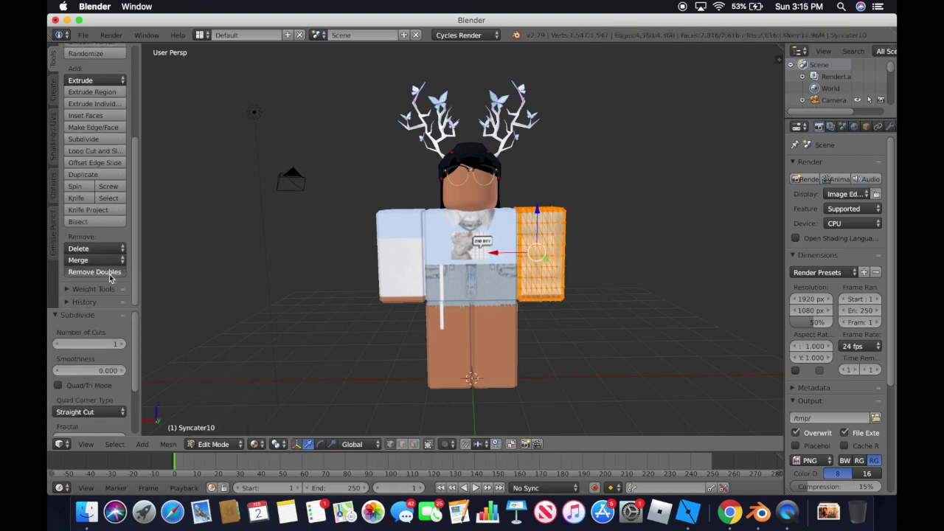
left_click(110, 274)
Widen the properties editor and turn off Auto Smooth in the mesh data of the subdivided left arm
left_click(842, 127)
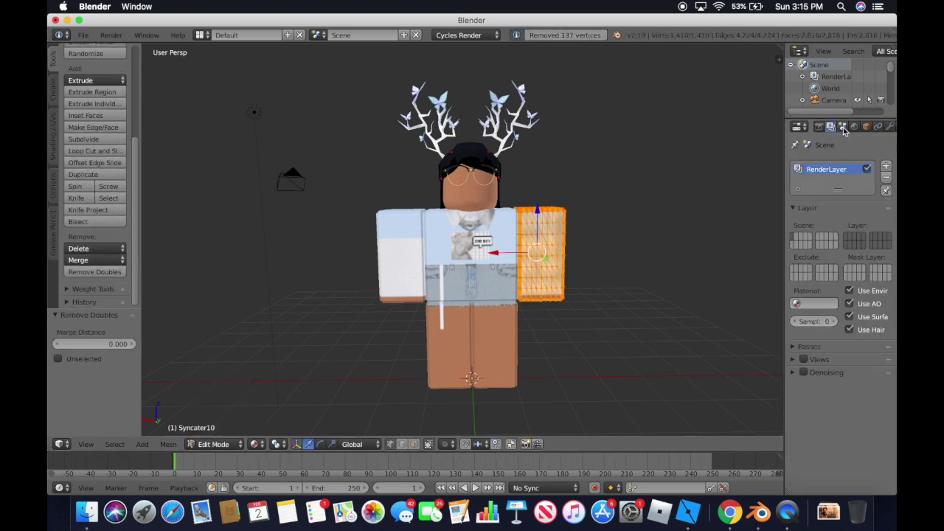
left_click(843, 128)
left_click(855, 128)
left_click(866, 128)
left_click(878, 129)
left_click(889, 129)
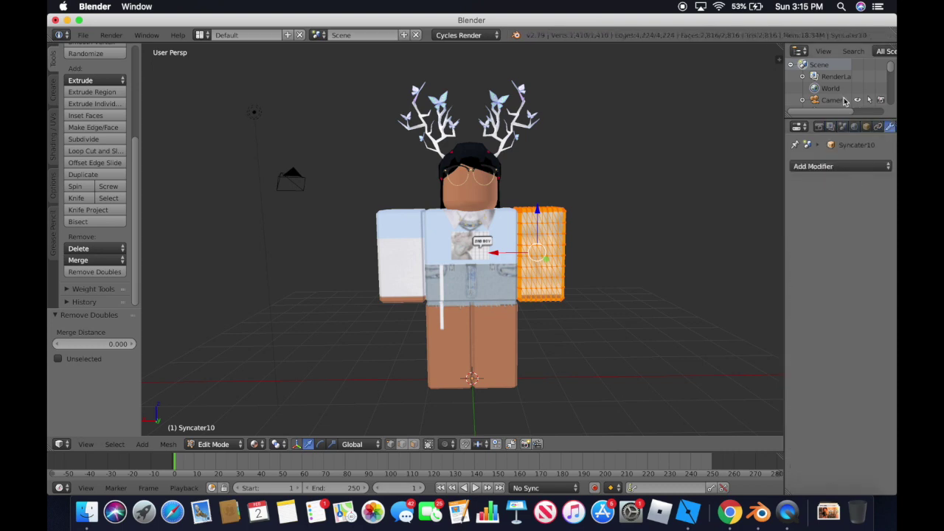
scroll(845, 101, "down", 2)
left_click(832, 92)
left_click_drag(785, 154, 750, 147)
right_click(511, 261)
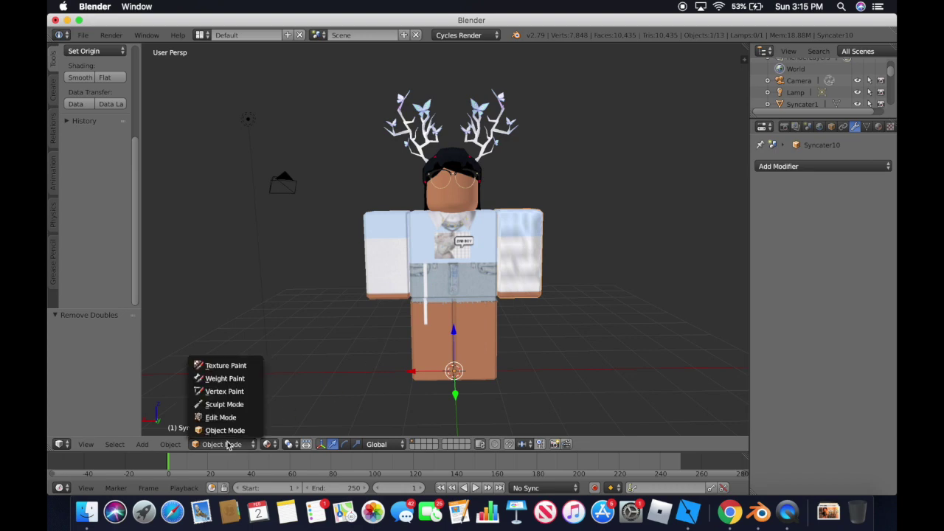
left_click(229, 446)
left_click(217, 421)
left_click(877, 127)
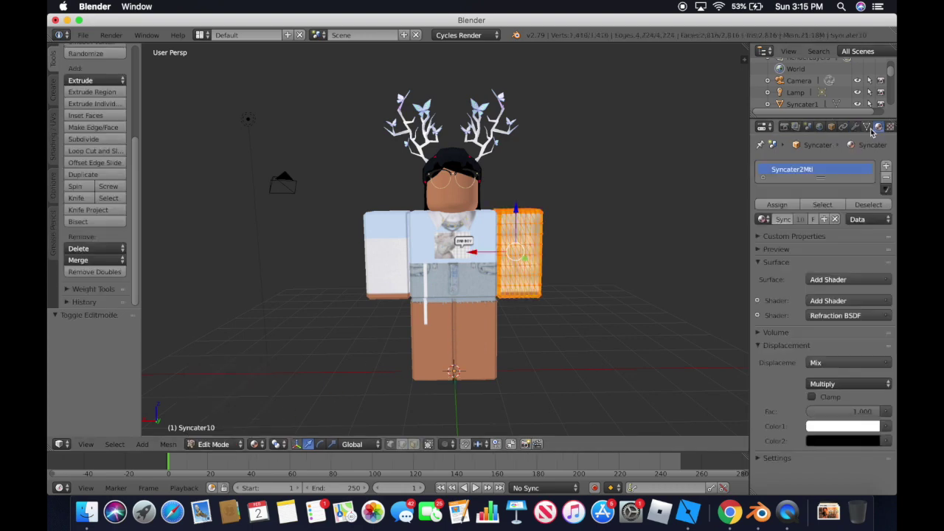
left_click(866, 127)
Select the lower half of the left arm in wireframe, rotate it inward towards the body and shift it 0.142 along X
key("shift+f")
key("w")
left_click(451, 251)
middle_click_drag(475, 274, 433, 254)
key("z")
mouse_move(417, 248)
left_mouse_down("ctrl")
mouse_move(613, 285)
mouse_move(394, 389)
left_mouse_up("ctrl")
left_click_drag(458, 249, 431, 301)
left_click(309, 445, "shift")
left_click_drag(440, 265, 445, 257)
left_click(308, 444)
left_click_drag(420, 295, 409, 296)
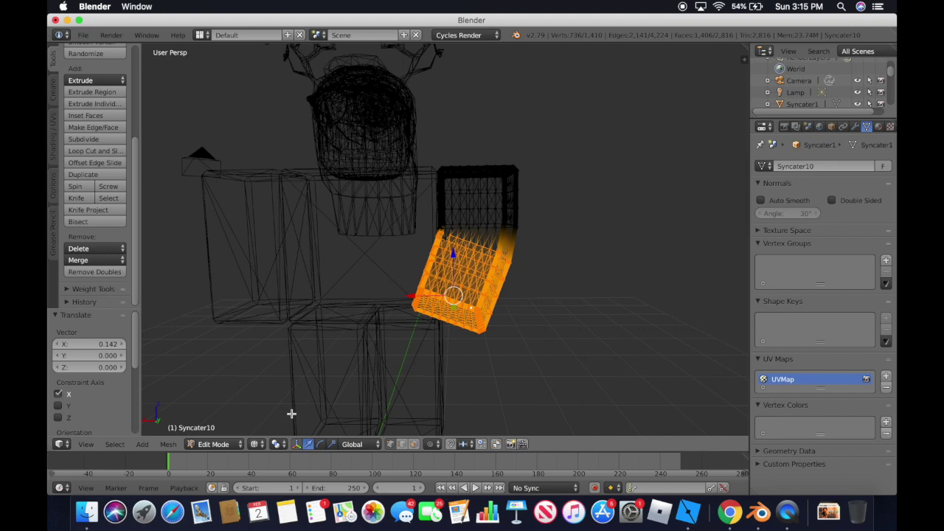
Set the viewport shading back to Material and return to Object Mode
left_click(255, 444)
left_click(253, 414)
left_click(214, 444)
left_click(228, 434)
Move the whole bent left arm about 0.057 along the Y axis
key("shift+f")
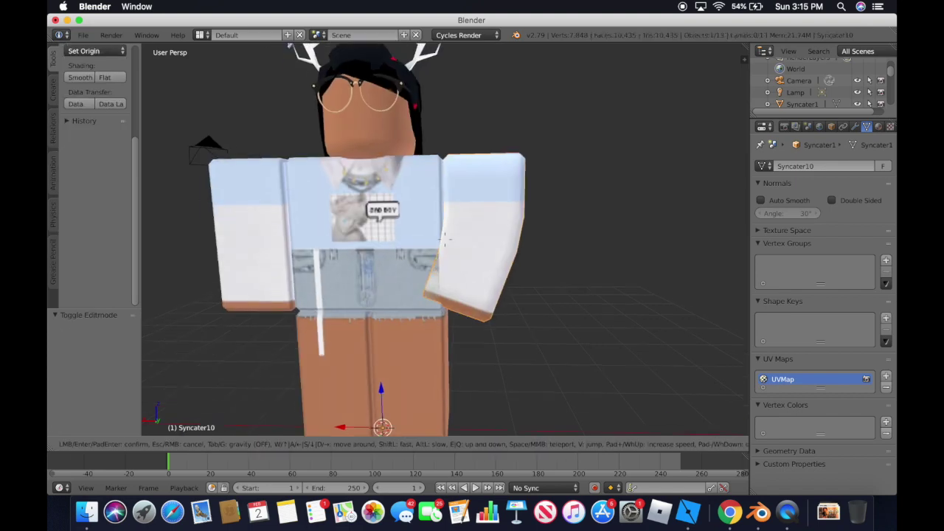
key("s")
left_click(392, 428)
left_click_drag(388, 419, 386, 424)
key("shift+f")
key("s")
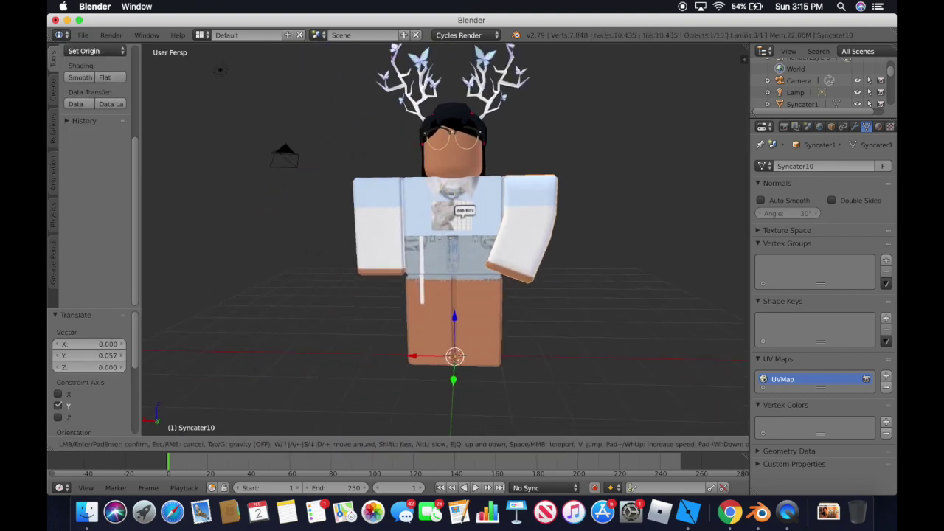
left_click(445, 240)
Rotate the avatar's right arm slightly outward, shift it away from the body along X and move it -0.121 along Z
right_click(394, 213)
left_click(346, 444)
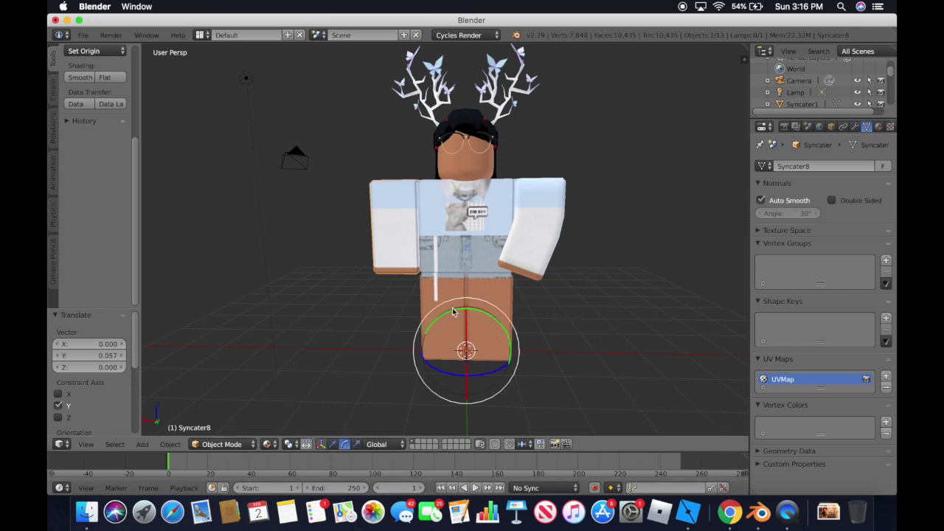
left_click_drag(453, 309, 458, 309)
left_click(332, 443)
left_click_drag(430, 349, 414, 349)
left_click_drag(449, 309, 447, 312)
Select the head, hair, glasses and antlers together, centre their origins on their geometry and join them into one object
right_click(467, 154)
right_click(464, 141, "shift")
right_click(451, 132, "shift")
right_click(439, 136, "shift")
right_click(439, 131, "shift")
right_click(438, 121, "shift")
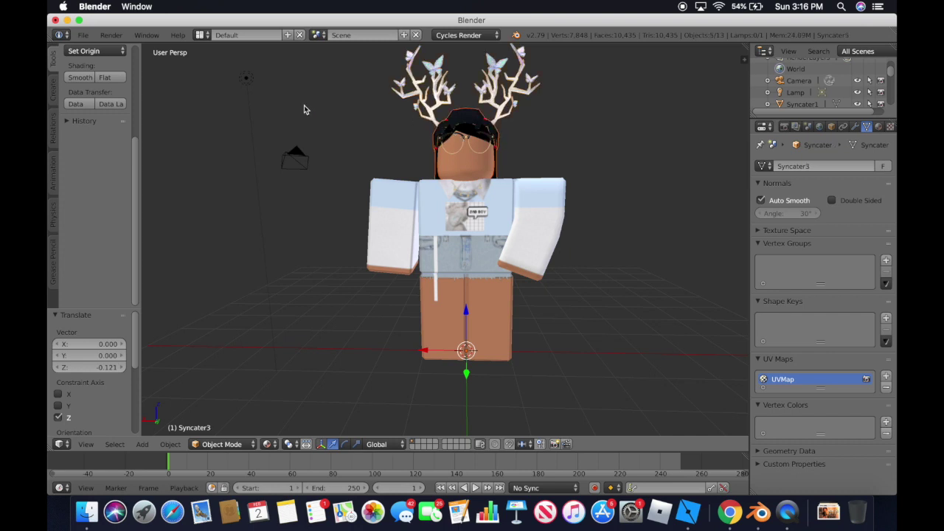
scroll(92, 172, "up", 5)
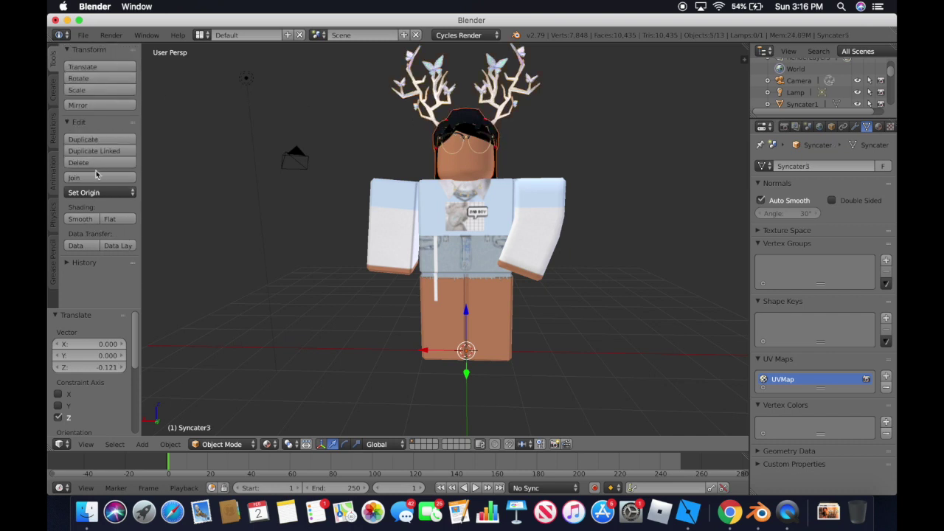
left_click(104, 194)
left_click(112, 221)
left_click(100, 177)
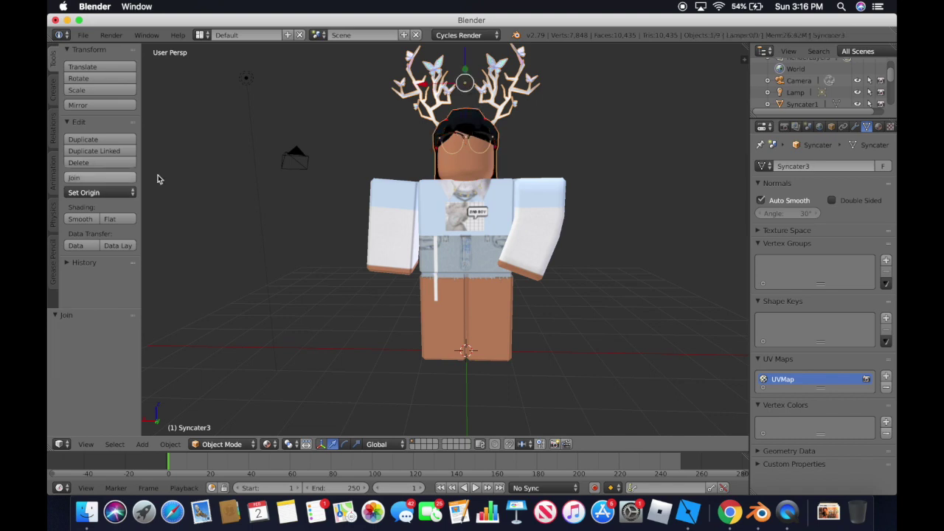
Rotate the joined head, hair, glasses and antlers -5.95° around the Z axis
left_click(348, 444)
left_click_drag(446, 79, 464, 81)
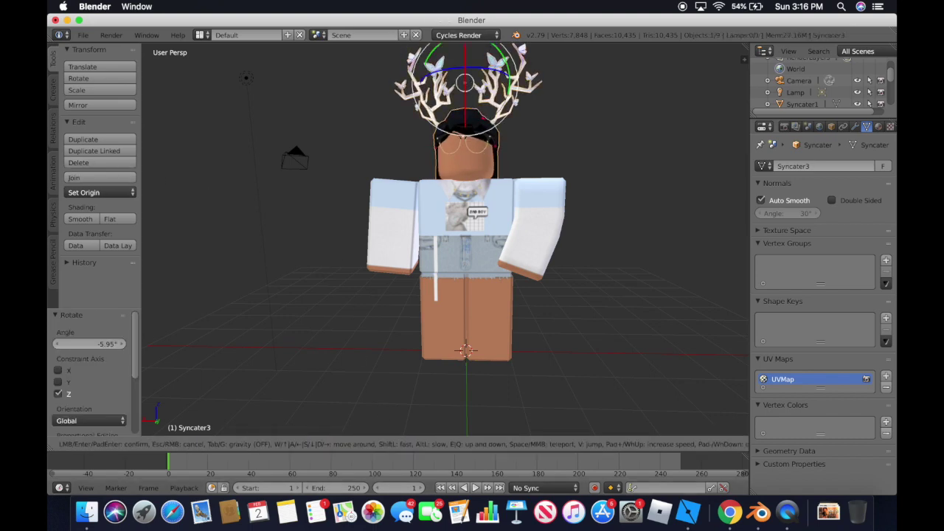
key("shift+f")
key("s")
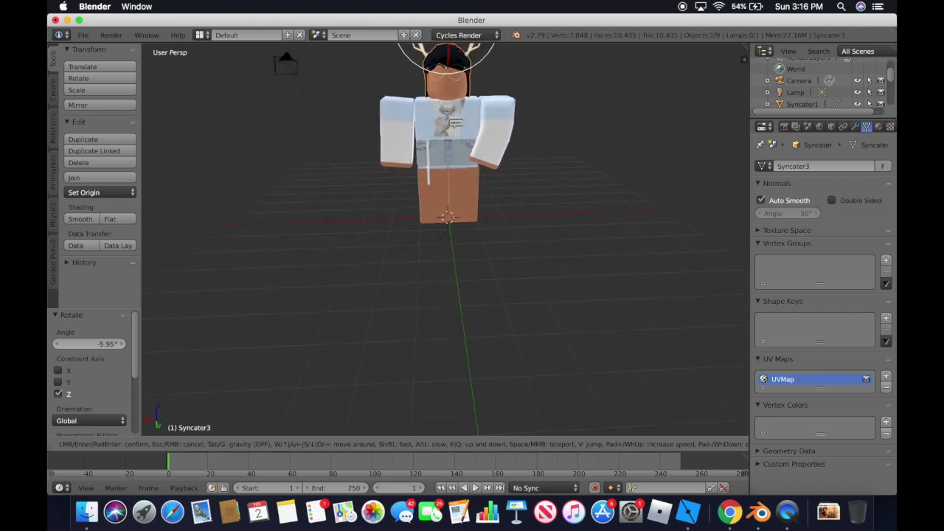
key("w")
left_click(430, 246)
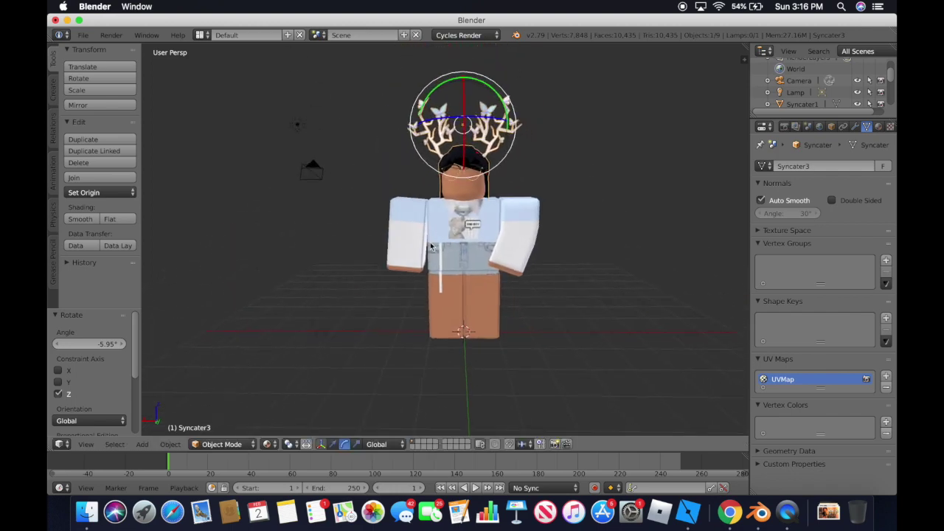
Enter the camera view and fly the camera to frame the avatar's head and upper body from the front
left_click(91, 443)
left_click(122, 397)
key("shift+f")
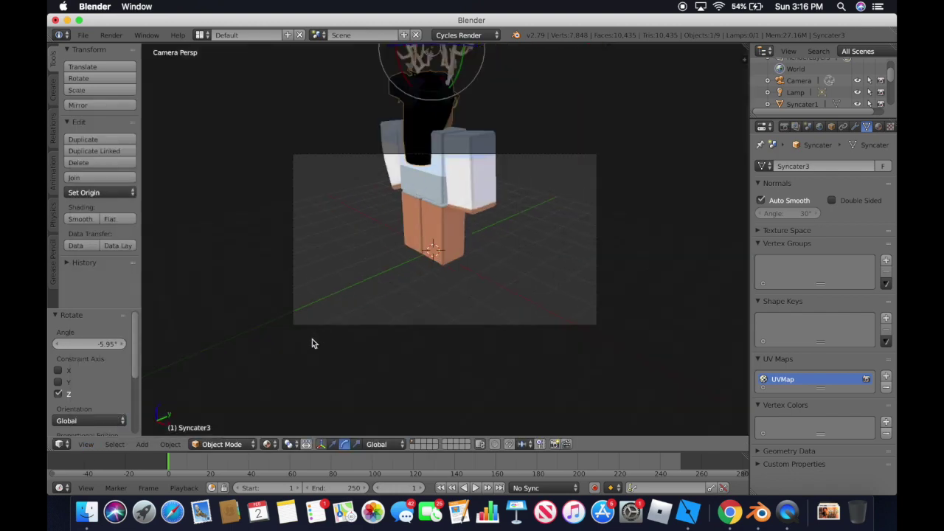
key("d")
key("w")
key("w")
key("s")
key("w")
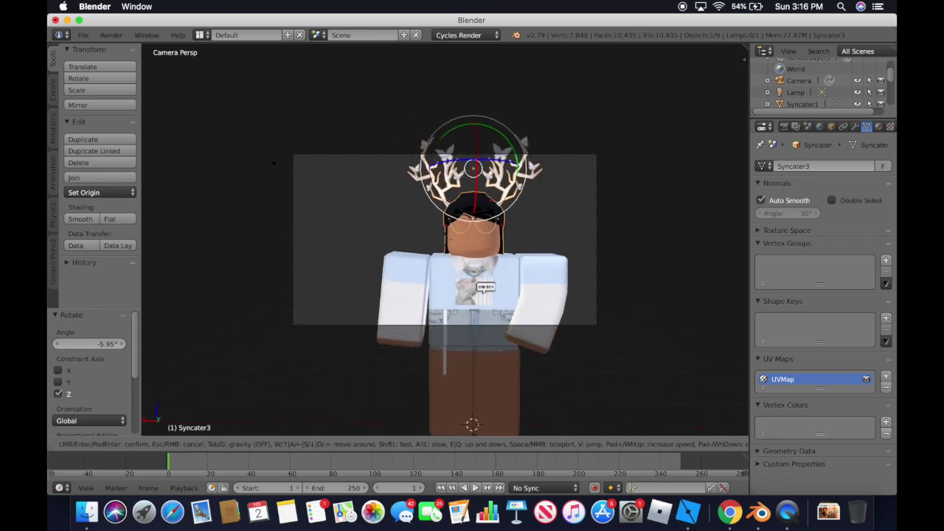
key("s")
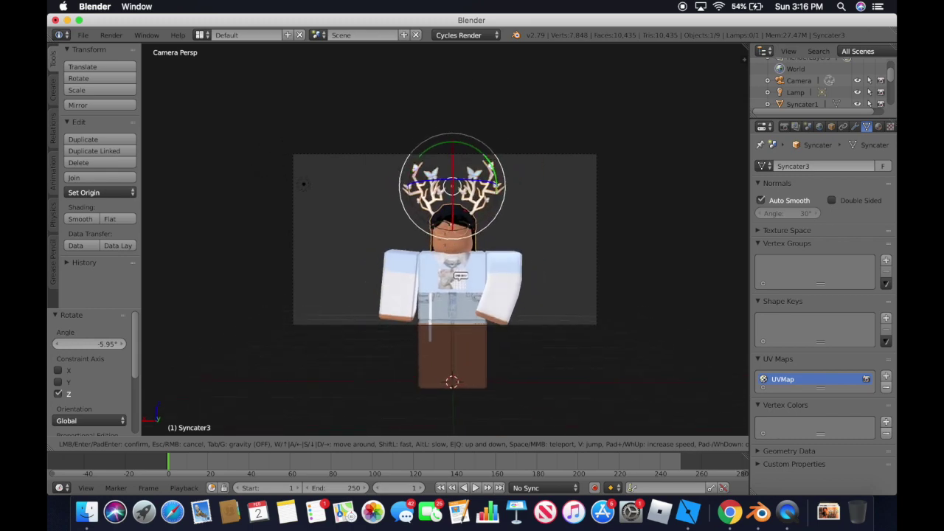
left_click(510, 278)
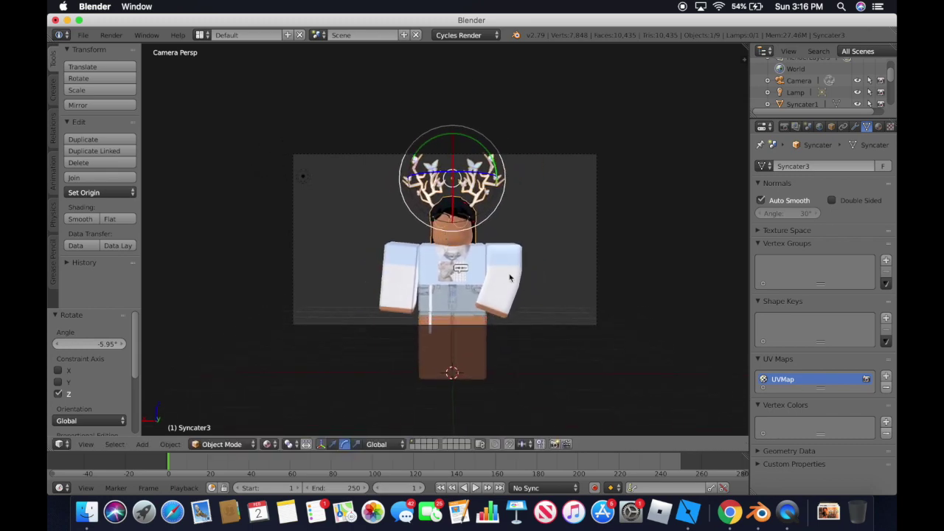
Leave the camera view and fly around the scene until the avatar's front and the lamp are both in view
left_click(87, 444)
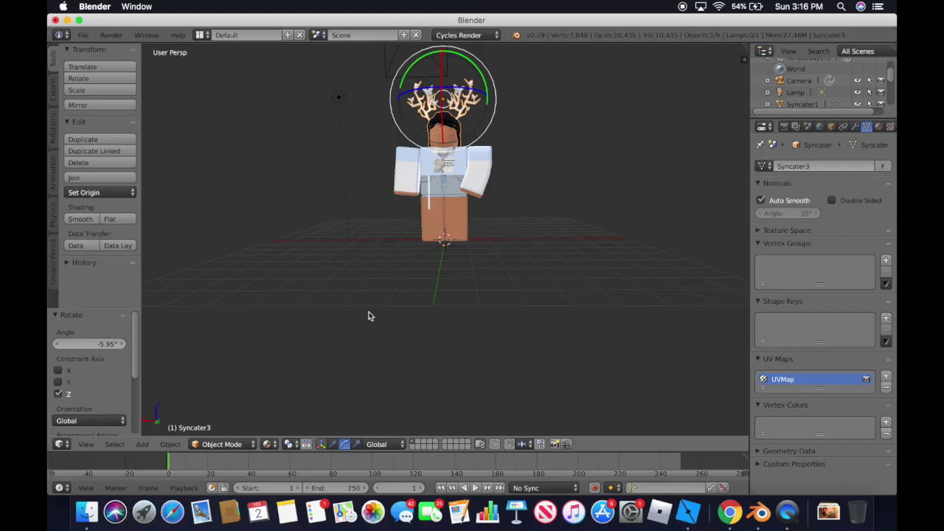
key("shift+f")
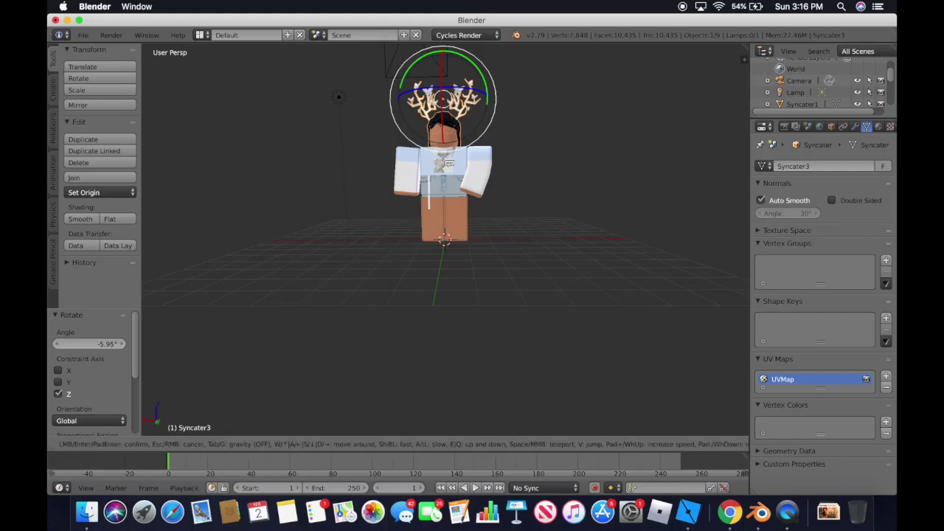
key("w")
key("s")
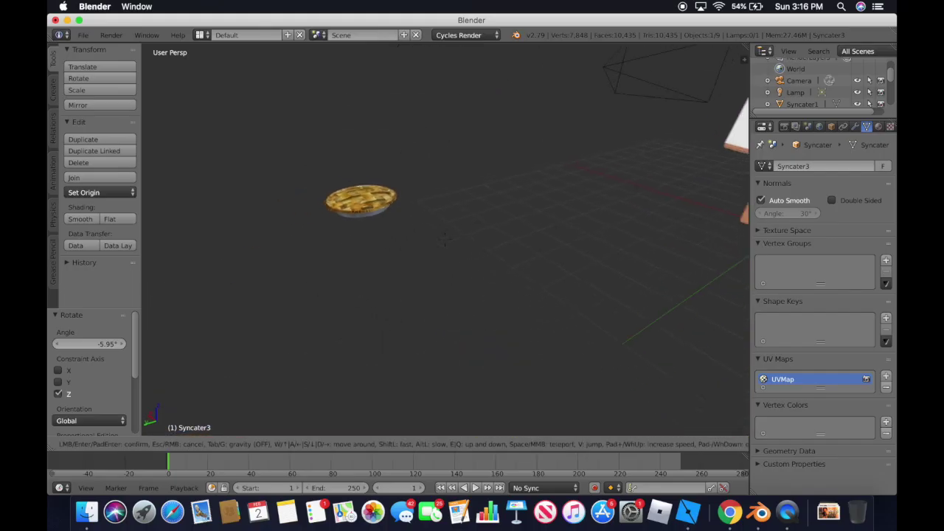
key("a")
key("w")
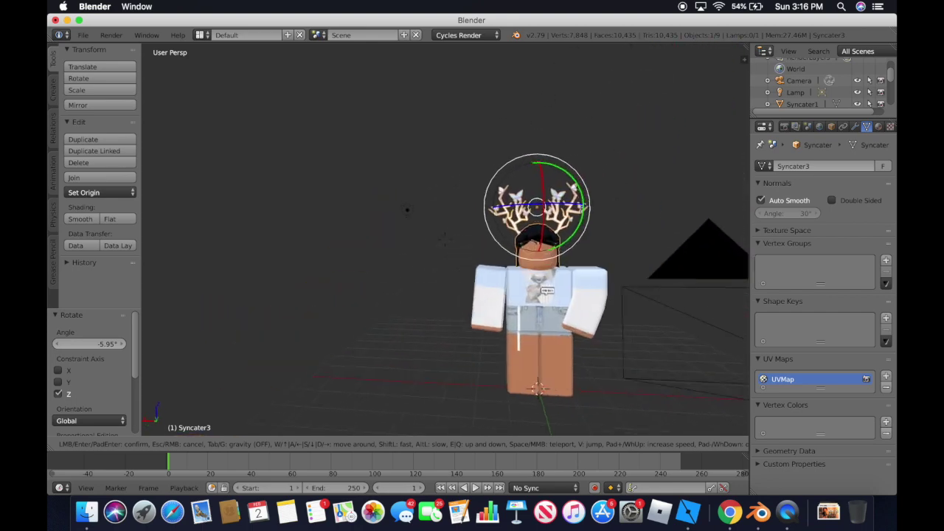
key("w")
key("s")
key("w")
left_click(465, 233)
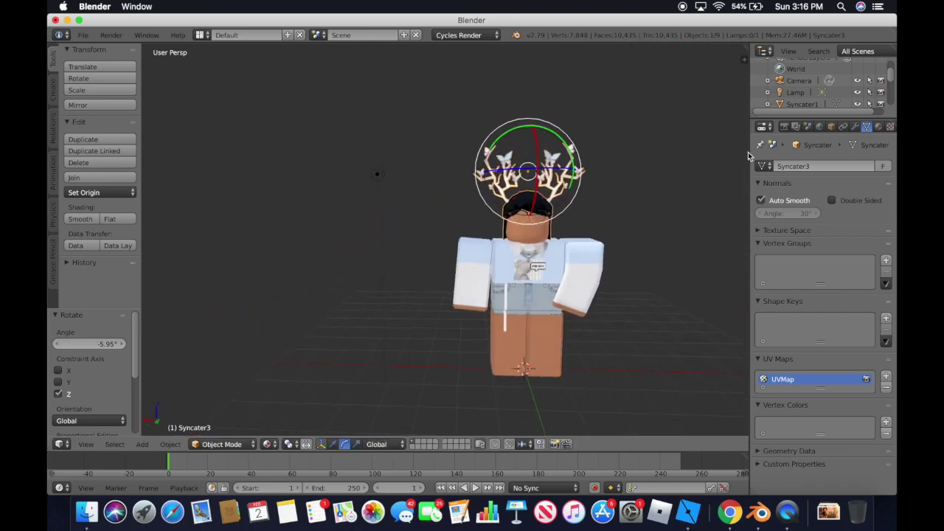
Select the lamp and move it -2.228 along the X axis, towards the avatar
left_click(824, 93)
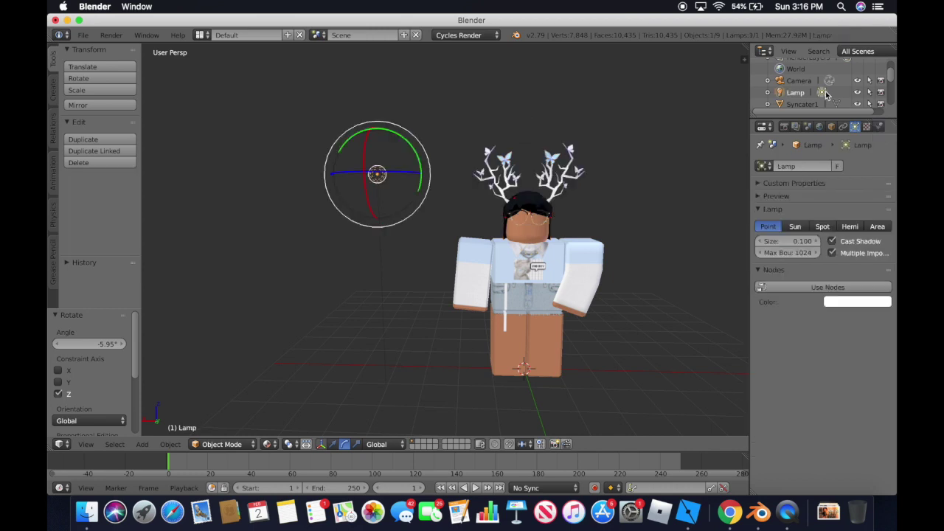
left_click(333, 444)
left_click_drag(370, 172, 418, 177)
key("shift+f")
key("s")
key("d")
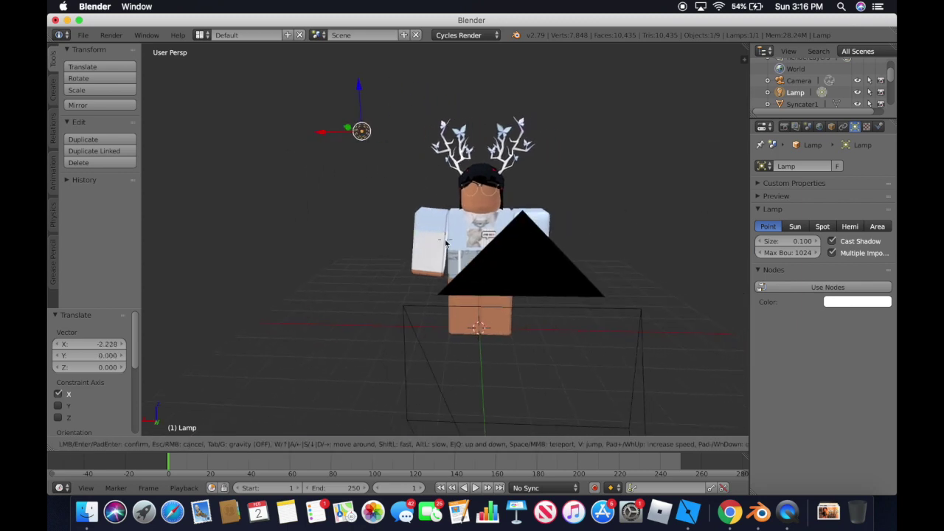
left_click(446, 239)
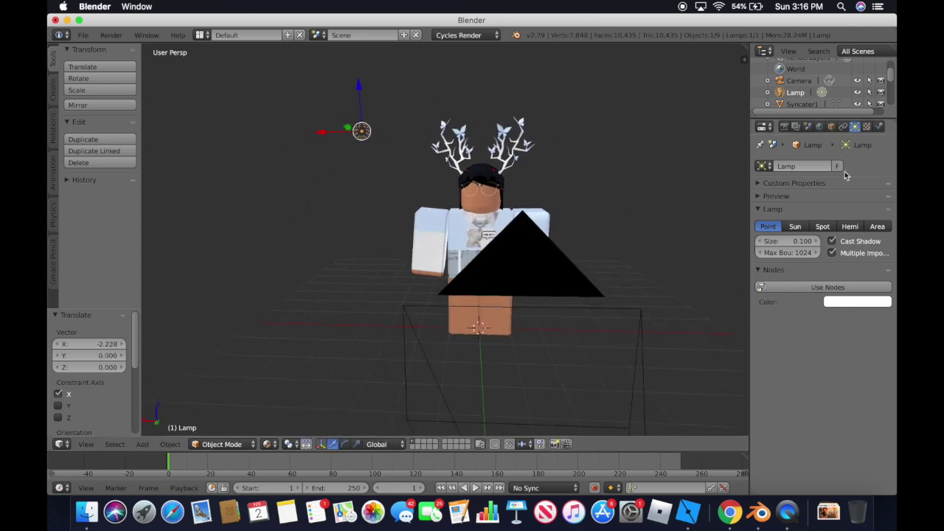
Set the render's film exposure to 10 and enable a transparent background
left_click(786, 126)
scroll(829, 443, "down", 5)
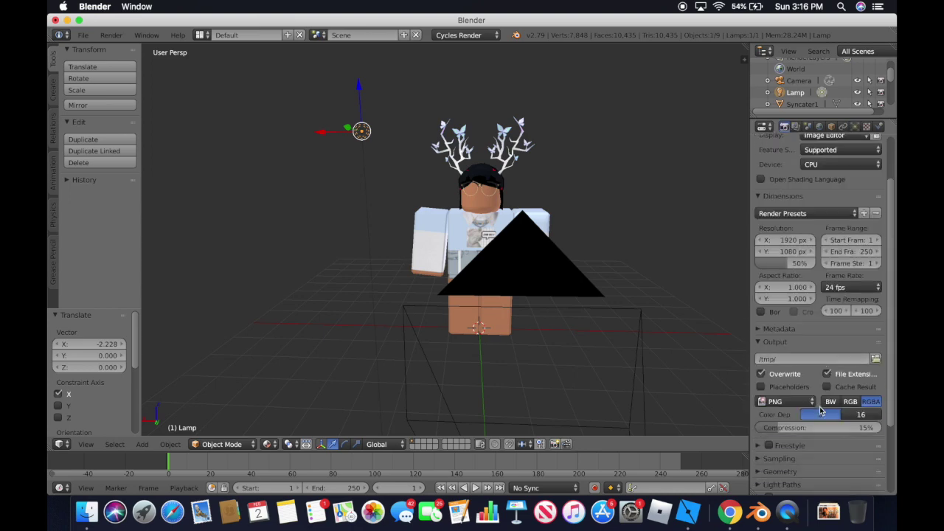
left_click(765, 438)
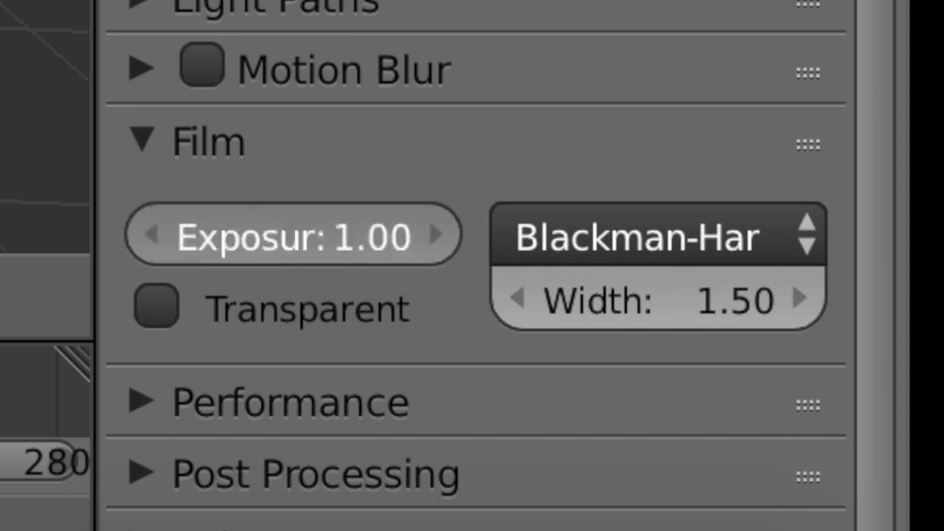
left_click(786, 433)
key("BackSpace")
key("BackSpace")
type("0")
key("Return")
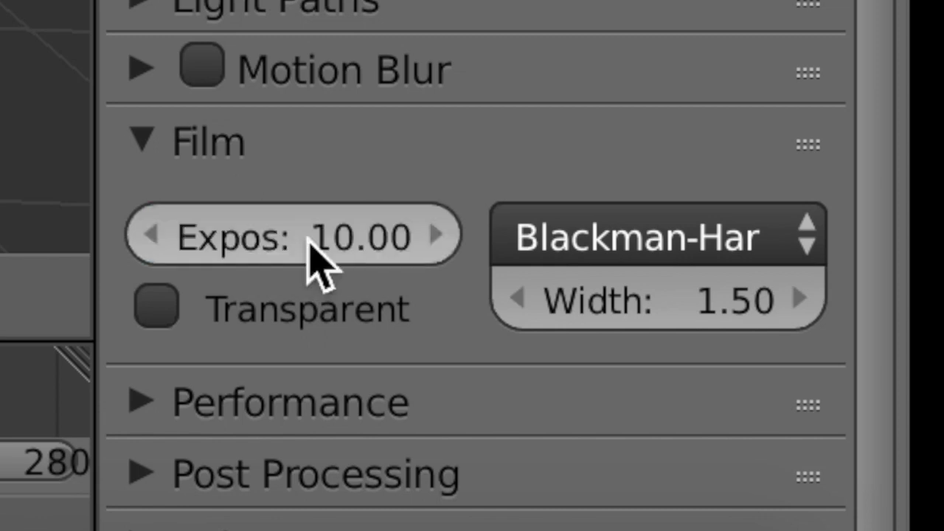
left_click(185, 317)
scroll(788, 170, "up", 15)
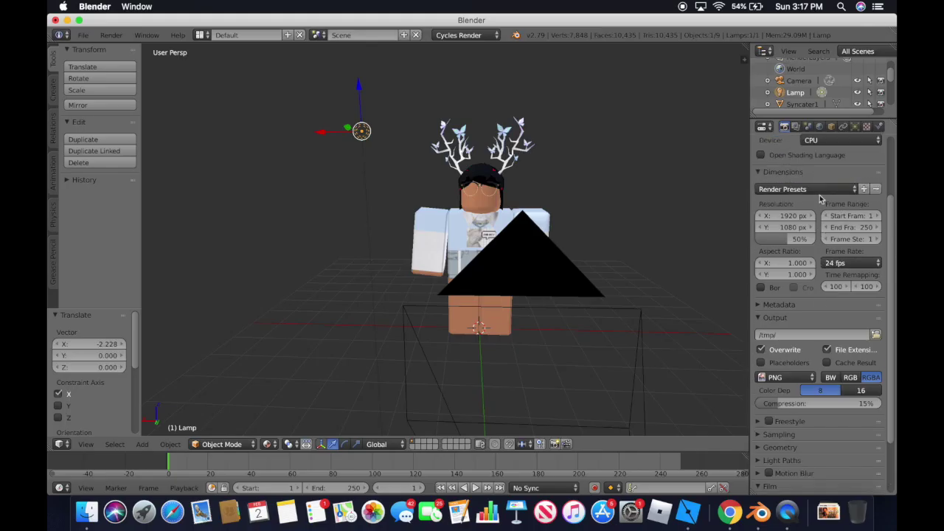
Render the active scene and examine the lighting on the avatar's face, arms and clothes in the result
left_click(780, 167)
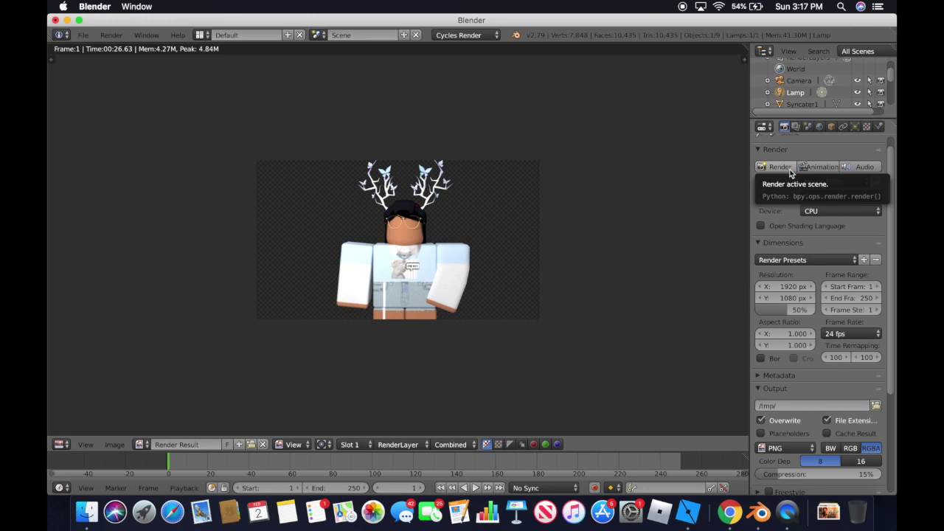
scroll(439, 235, "down", 1)
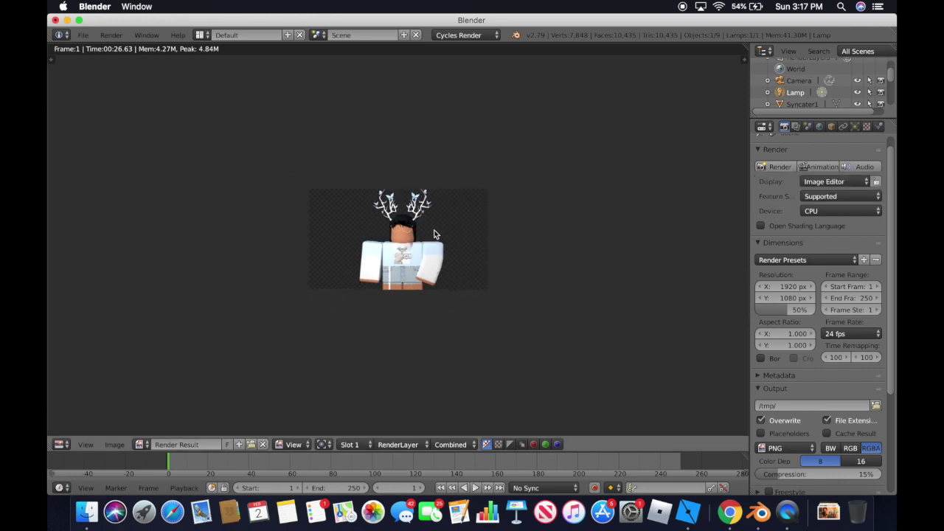
scroll(439, 235, "up", 5)
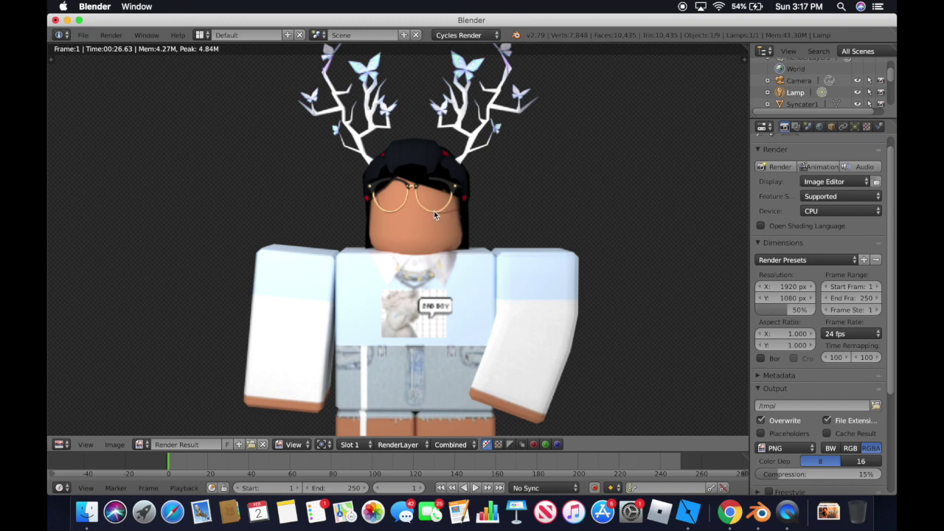
scroll(511, 201, "up", 1)
scroll(512, 200, "down", 4)
scroll(512, 201, "up", 2)
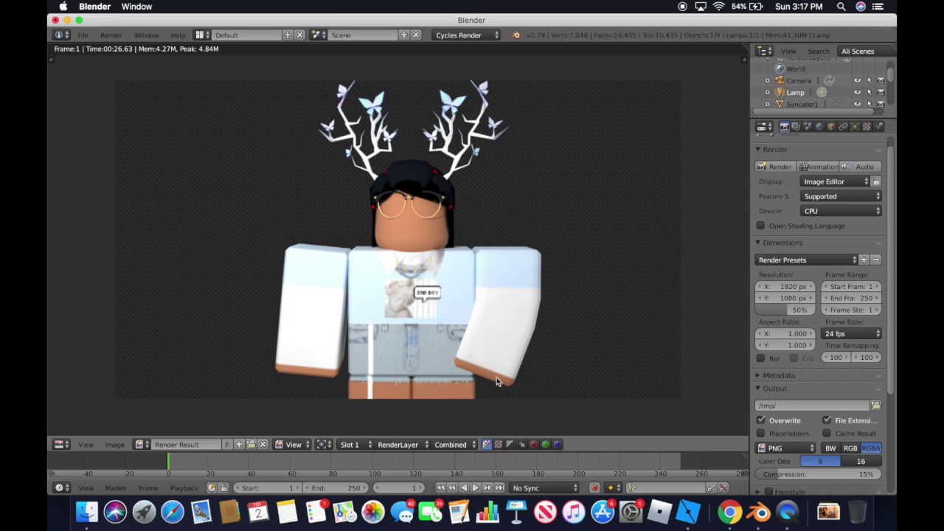
scroll(498, 369, "up", 2)
scroll(498, 360, "down", 4)
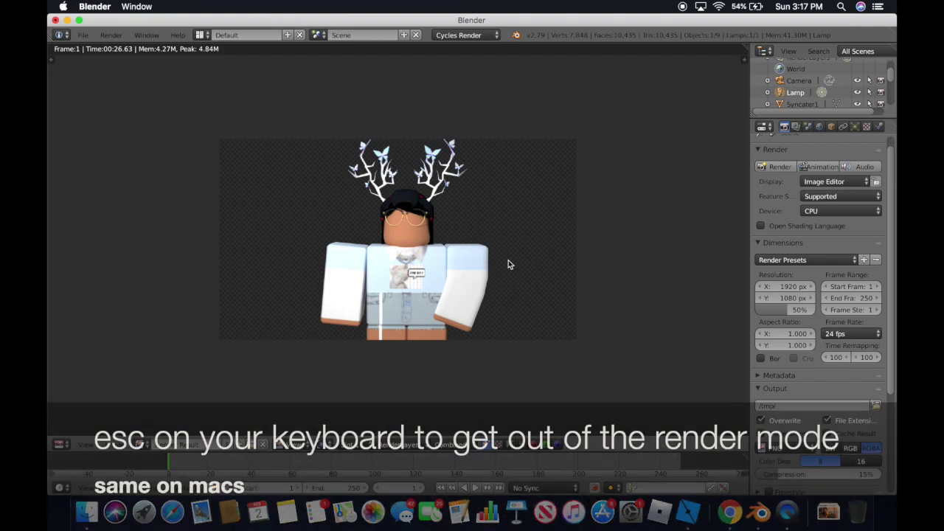
key("Escape")
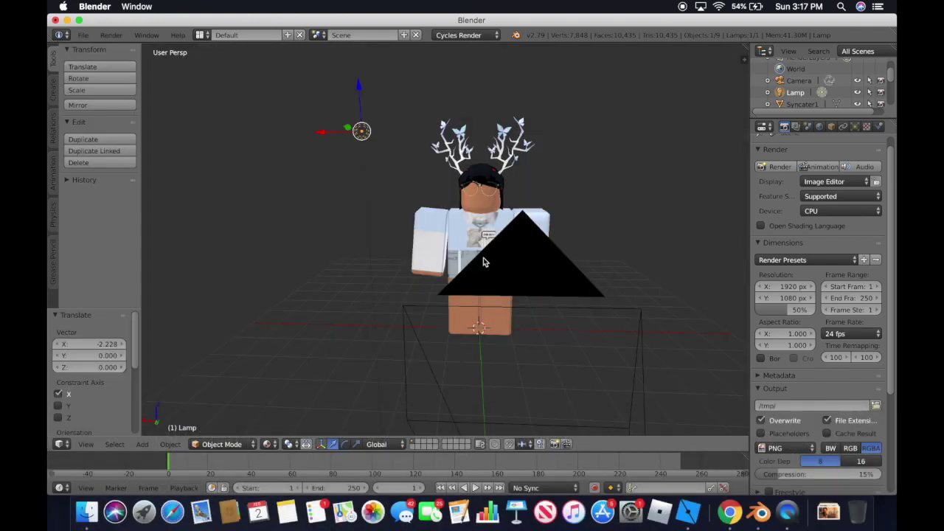
Move the lamp -3.290 along the X axis to the avatar's other side, and render the scene again to check the lighting
left_click_drag(321, 137, 576, 169)
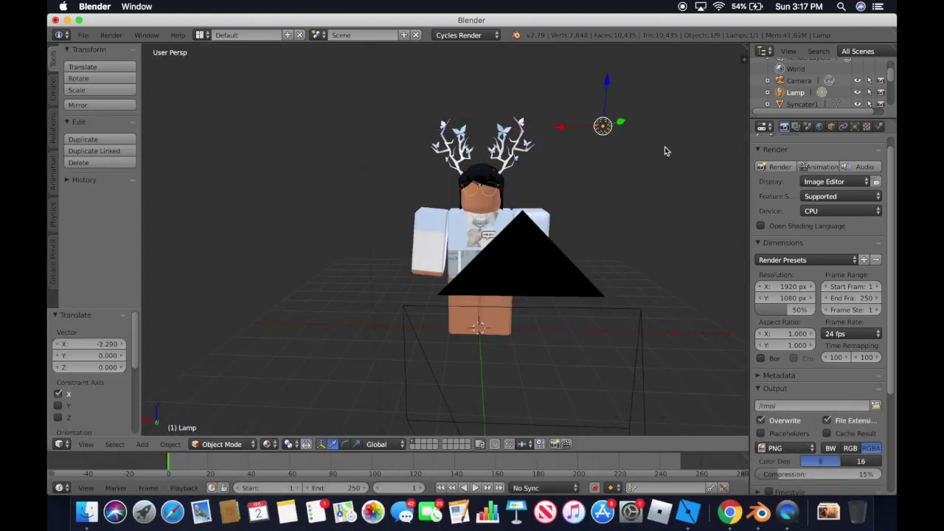
left_click(775, 168)
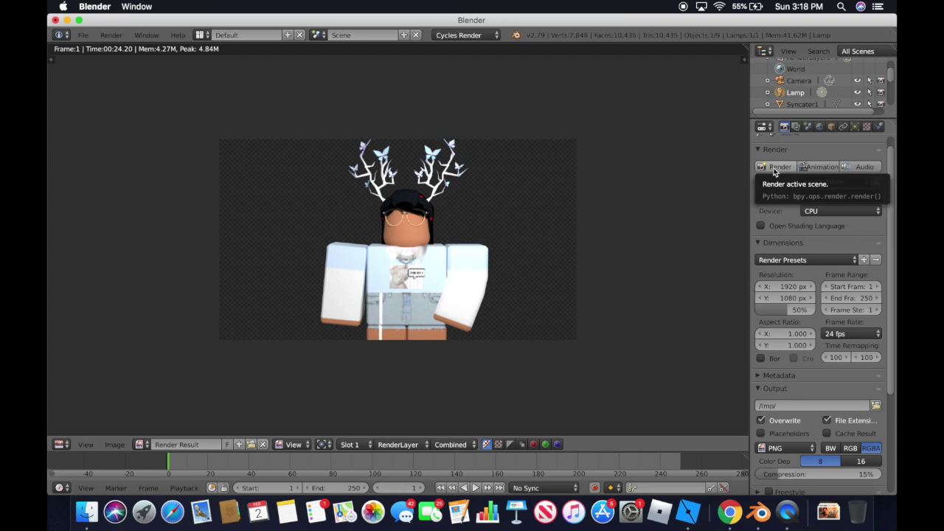
scroll(372, 189, "down", 3)
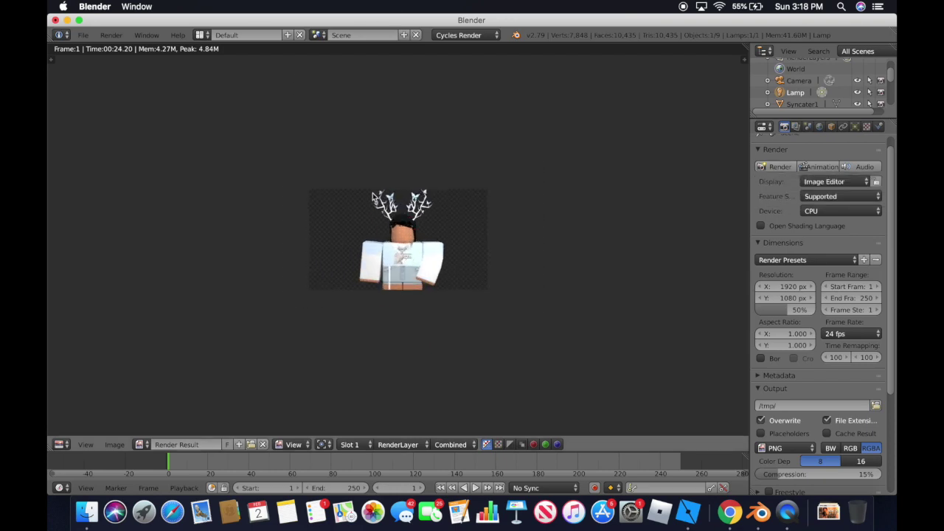
scroll(384, 211, "up", 6)
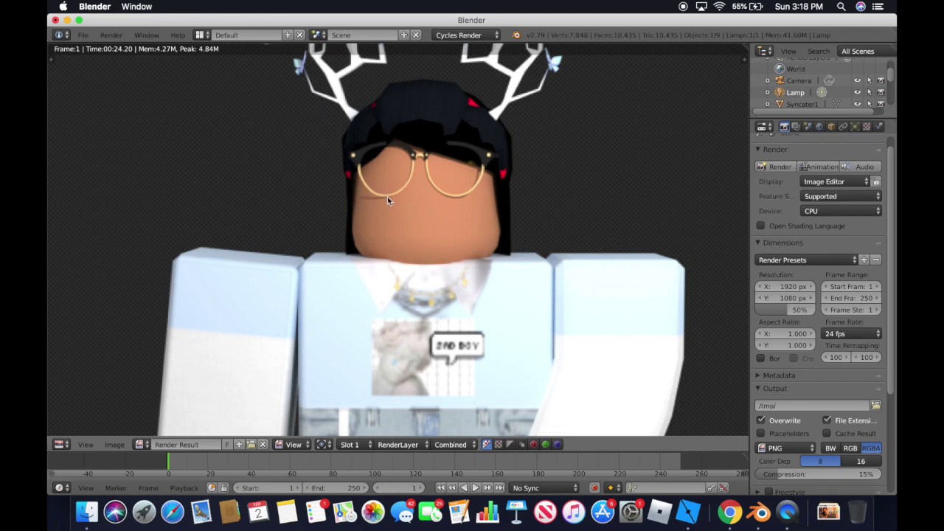
scroll(536, 213, "down", 4)
scroll(533, 214, "up", 4)
scroll(512, 226, "down", 4)
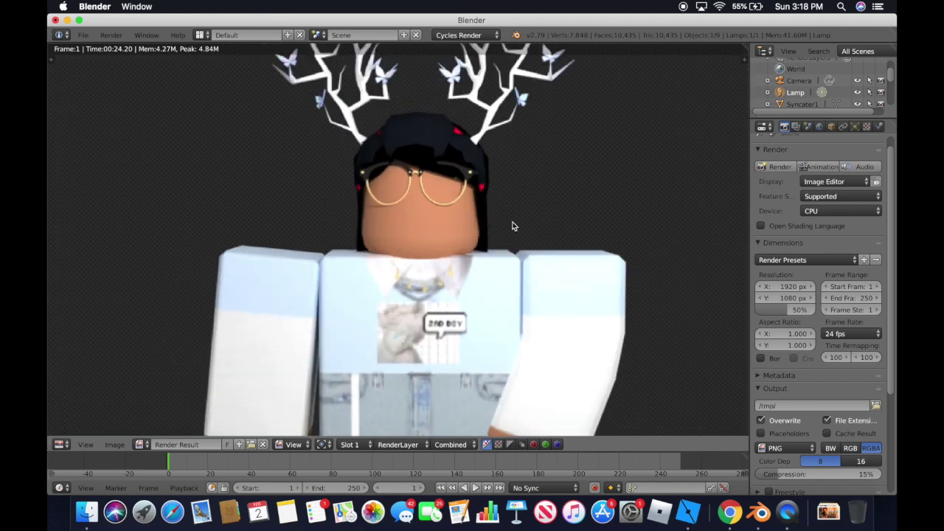
scroll(512, 226, "down", 1)
scroll(512, 226, "up", 1)
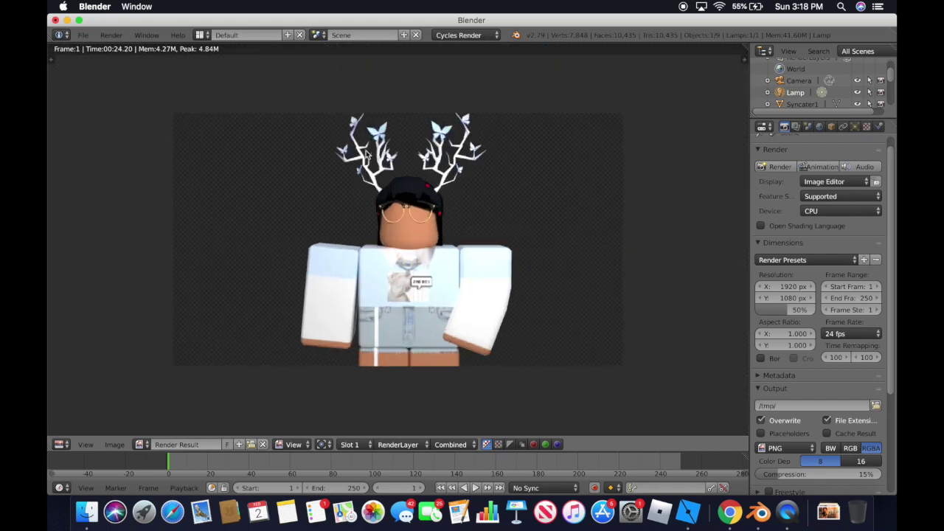
key("Escape")
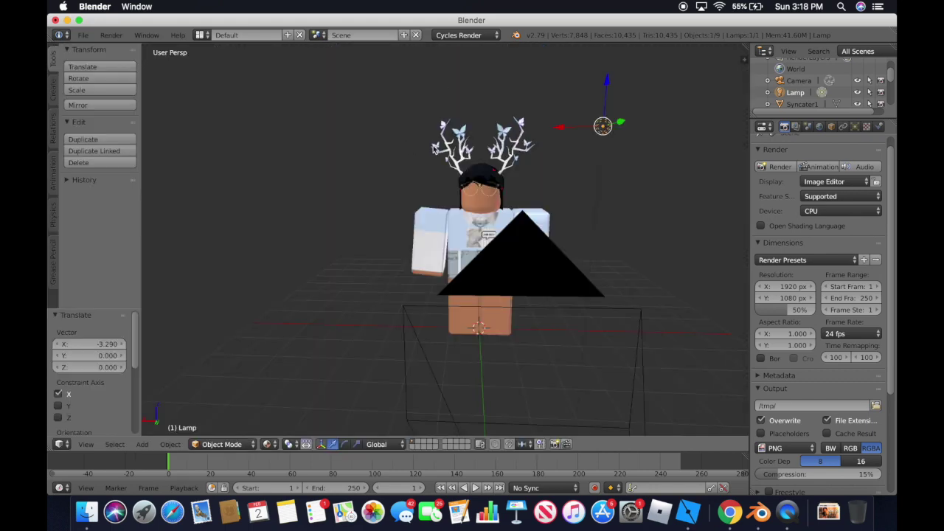
Change the lamp's light color from the white default to a saturated orange
key("shift+f")
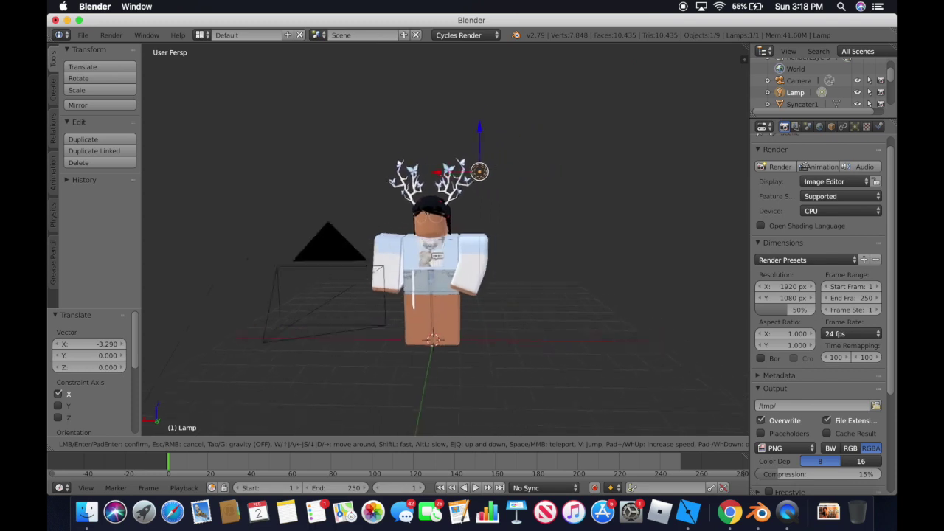
left_click(446, 243)
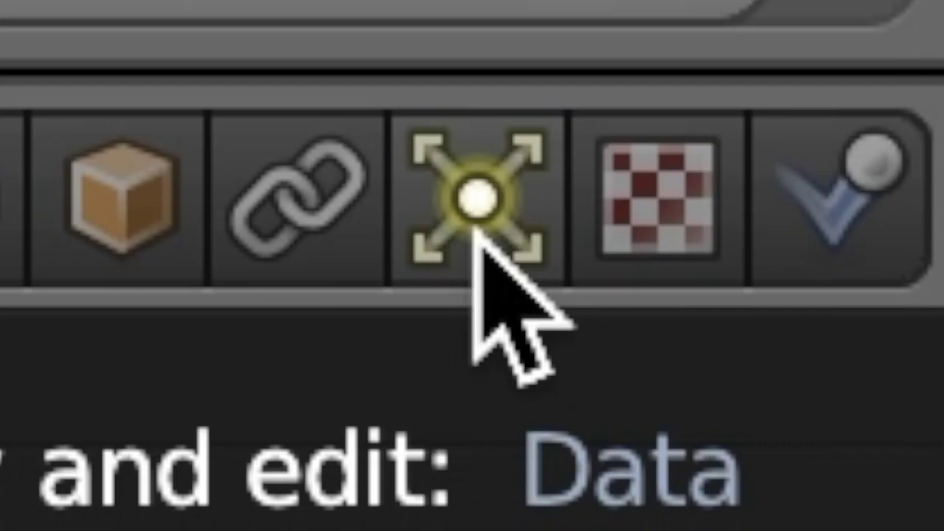
left_click(476, 221)
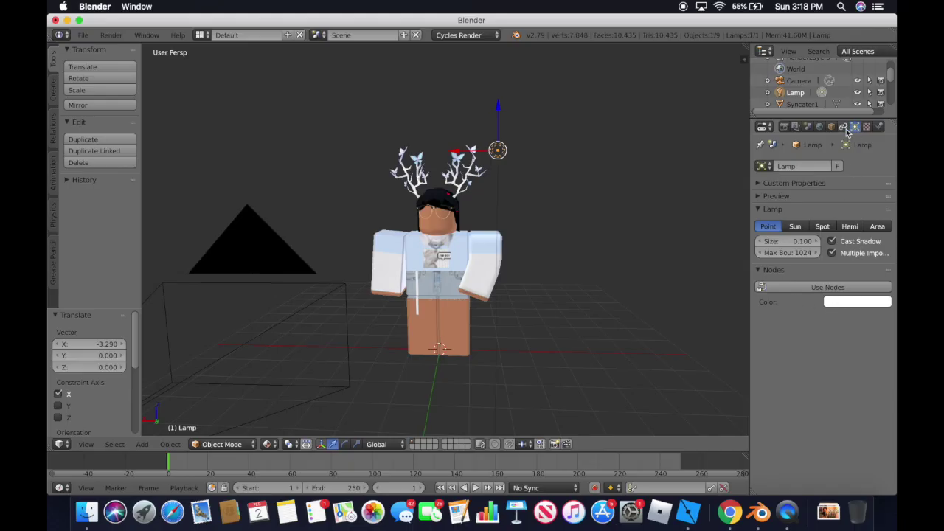
left_click(854, 303)
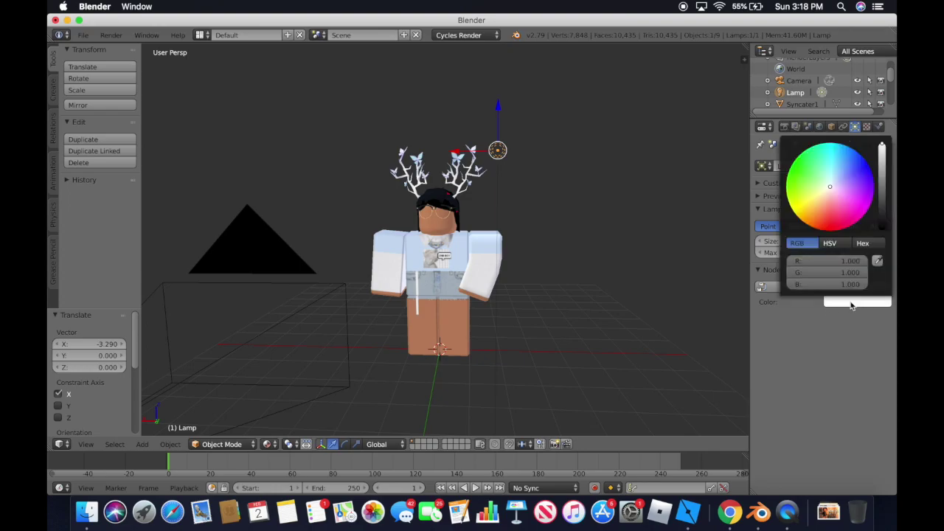
mouse_move(606, 165)
left_mouse_down()
mouse_move(588, 247)
mouse_move(575, 257)
left_mouse_up()
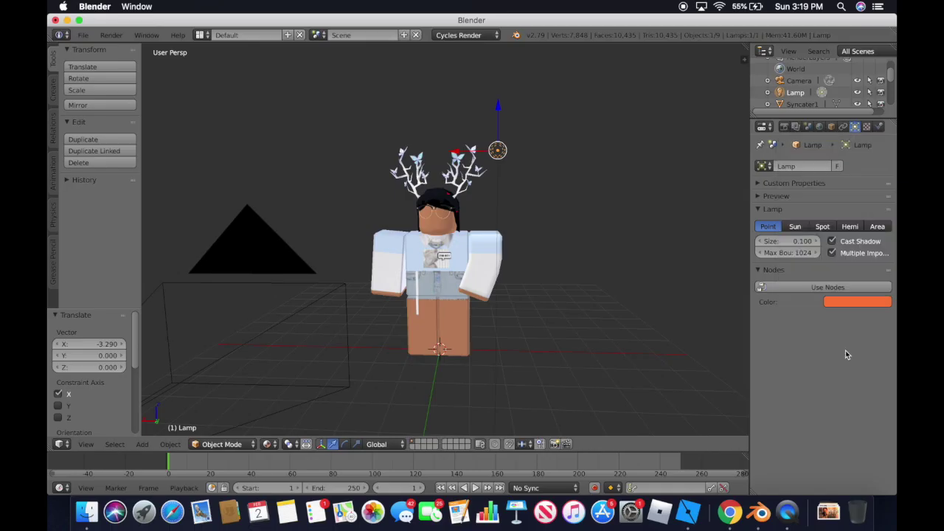
Render the scene again, examine the light's tint on the avatar's face and clothes, and return to the 3D view
left_click(785, 127)
left_click(778, 166)
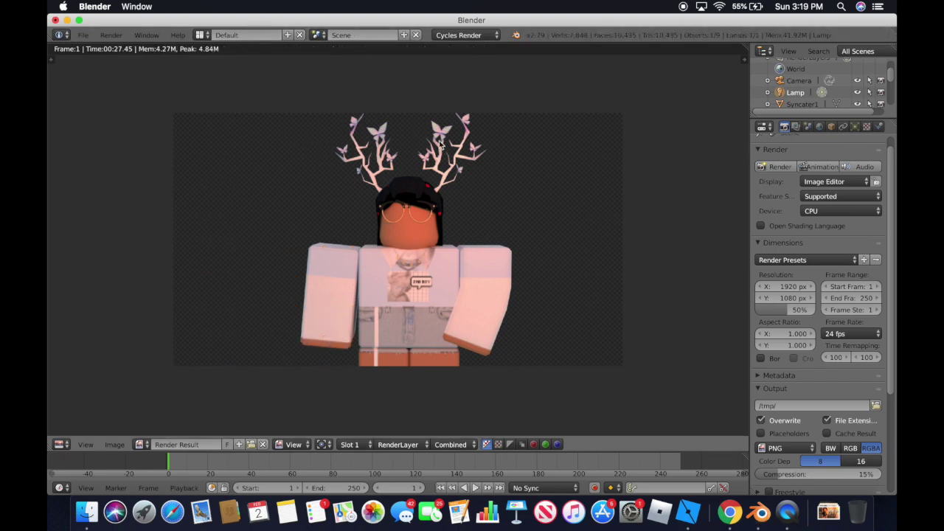
scroll(411, 214, "down", 4)
scroll(424, 212, "up", 8)
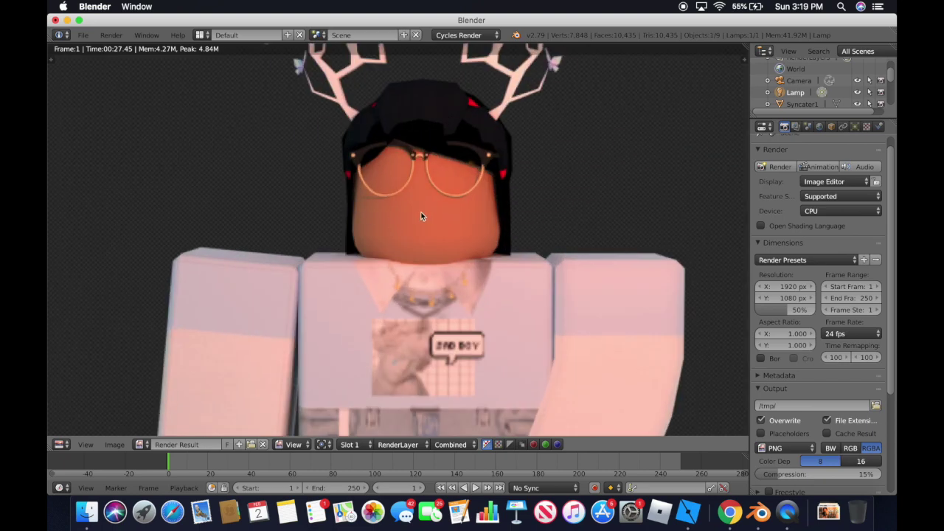
scroll(513, 252, "down", 4)
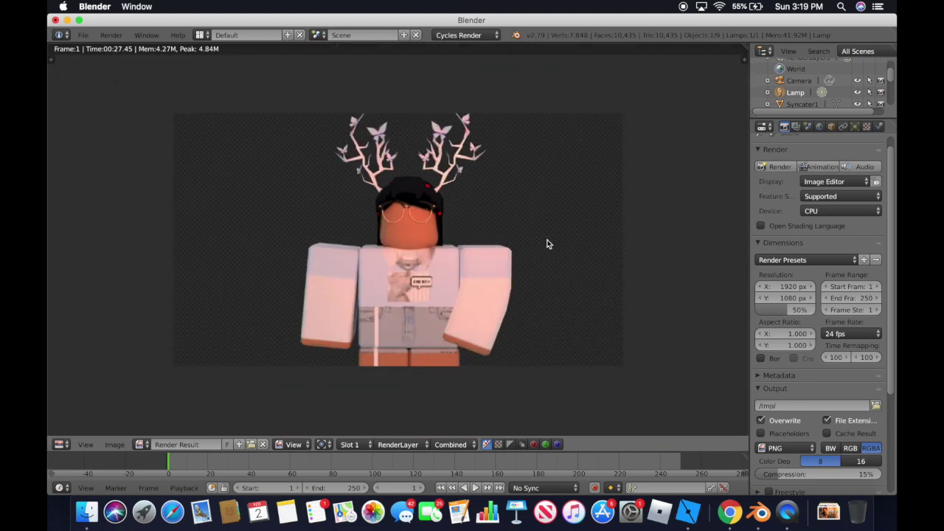
scroll(548, 242, "down", 1)
key("Escape")
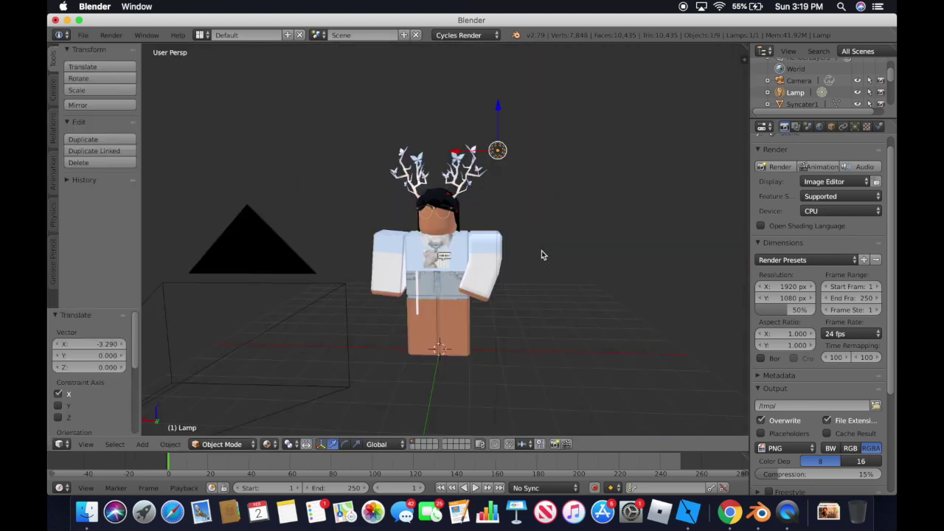
key("shift+f")
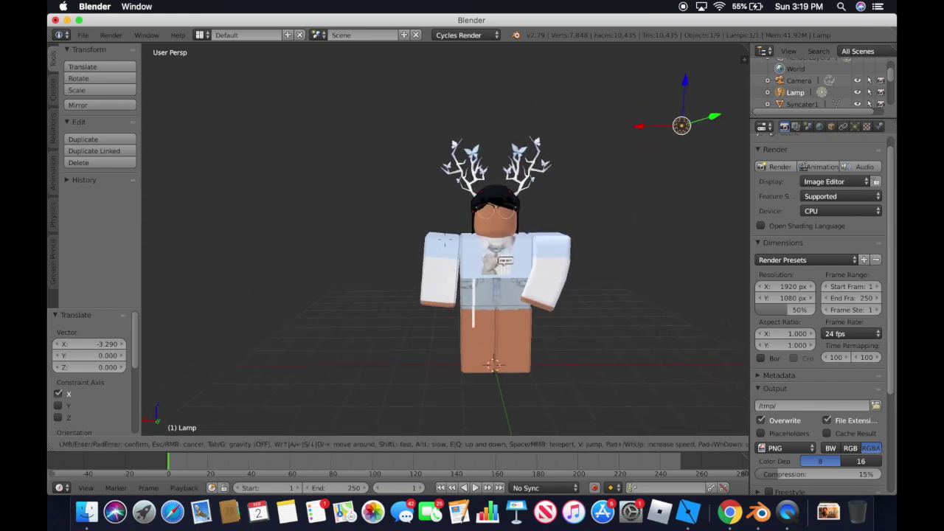
key("w")
left_click(445, 243)
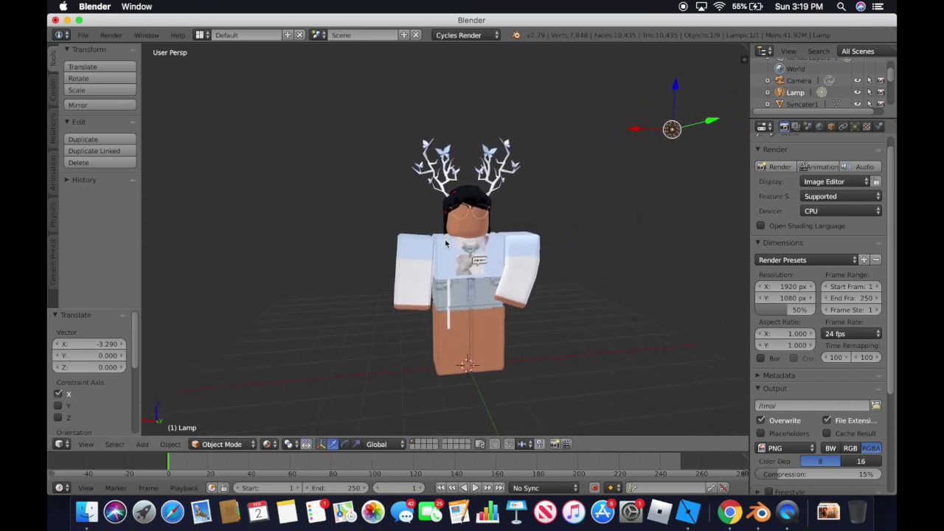